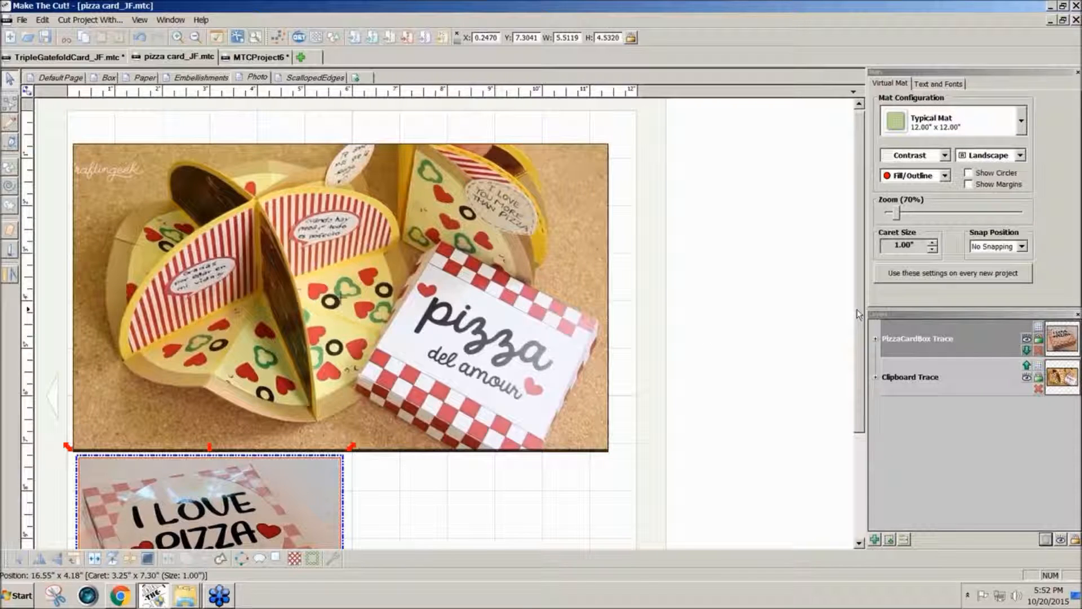
Examine the reference photos and compare the plain and scalloped pizza card layouts across the project's pages.
drag(857, 310, 857, 354)
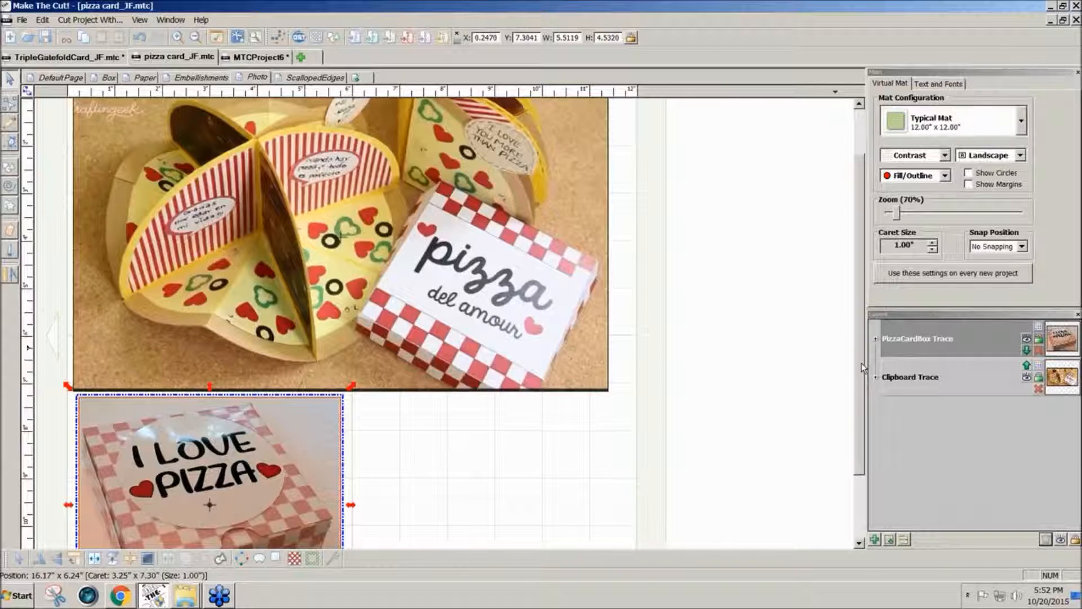
drag(860, 364, 860, 414)
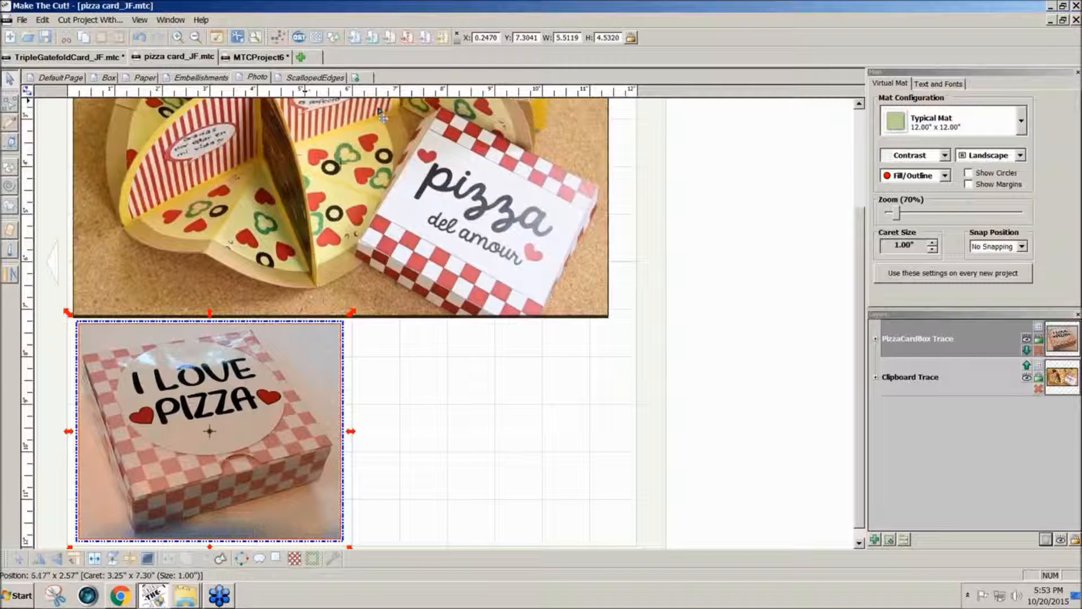
click(323, 79)
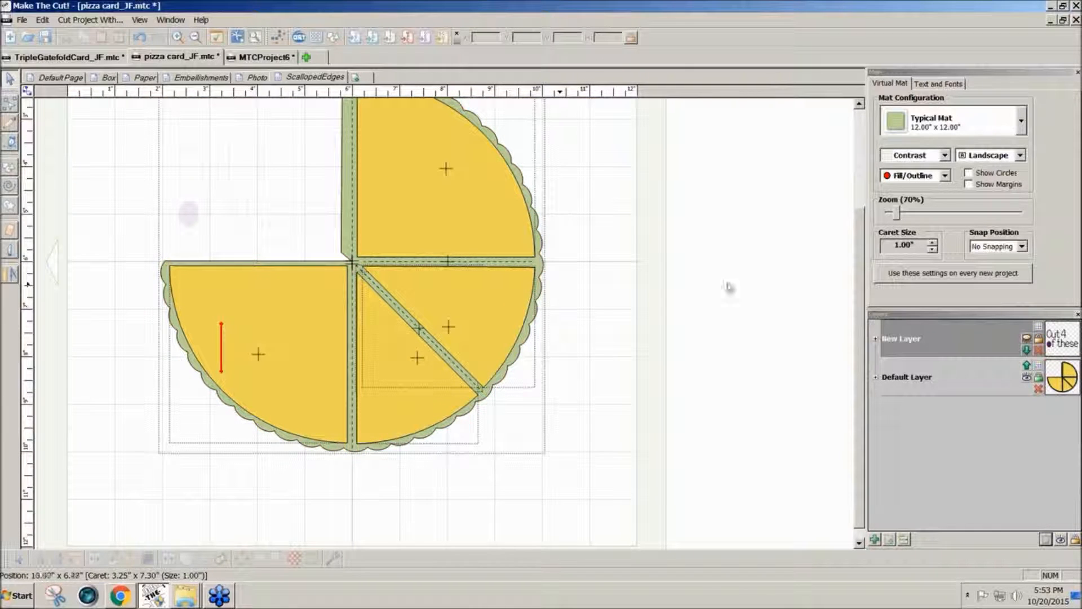
drag(863, 304, 864, 251)
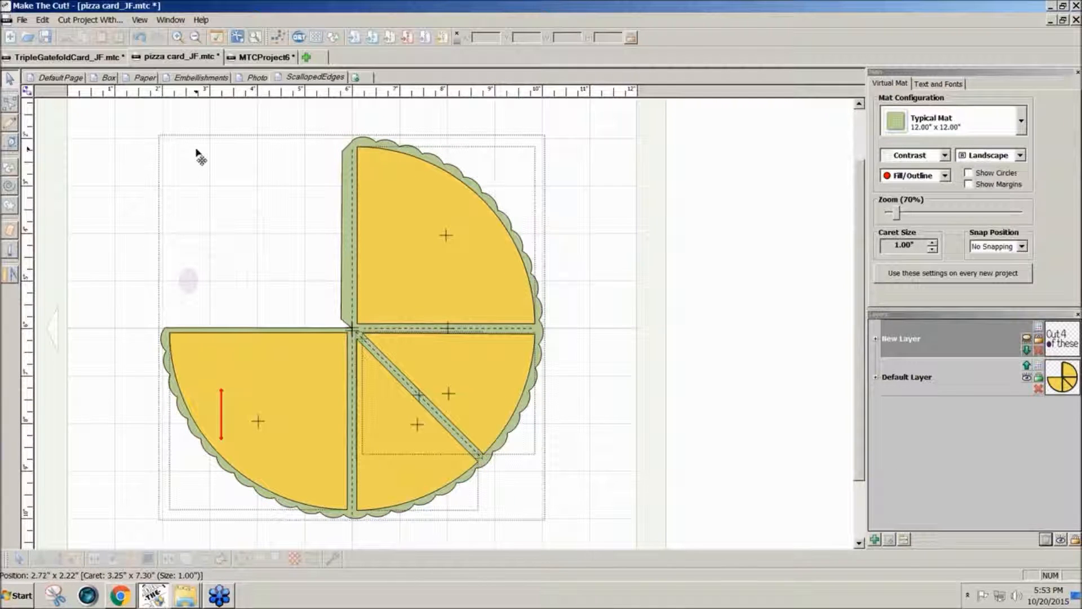
click(79, 79)
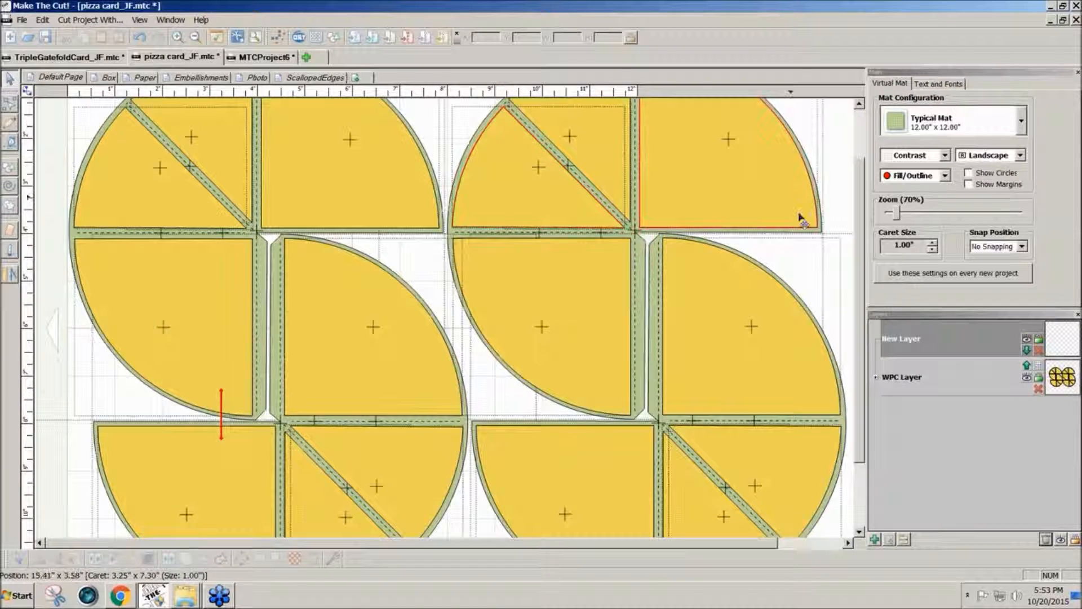
scroll(861, 274, up, 3)
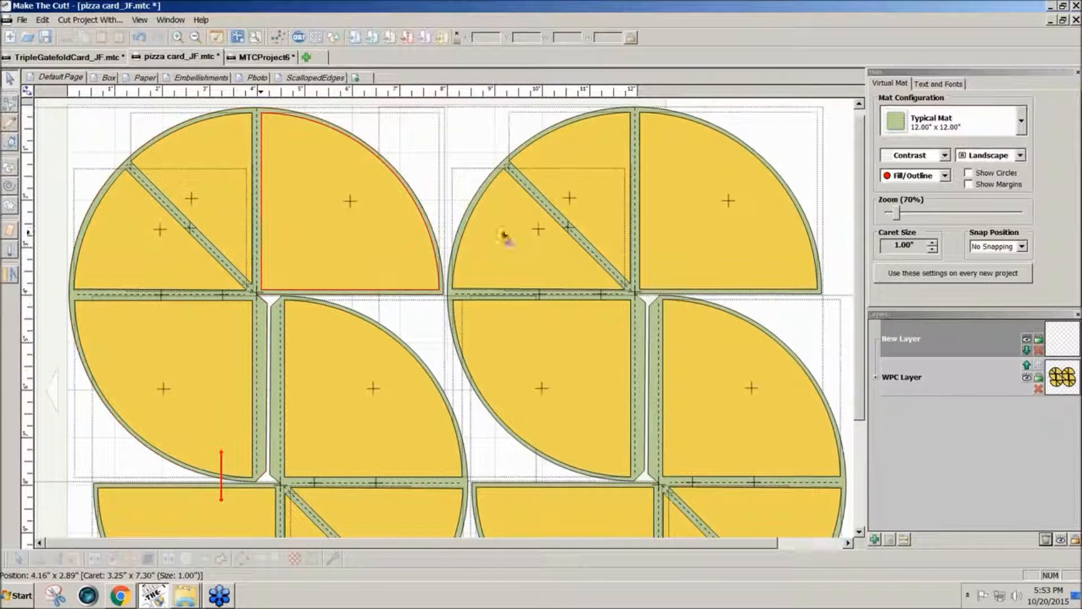
drag(861, 252, 862, 364)
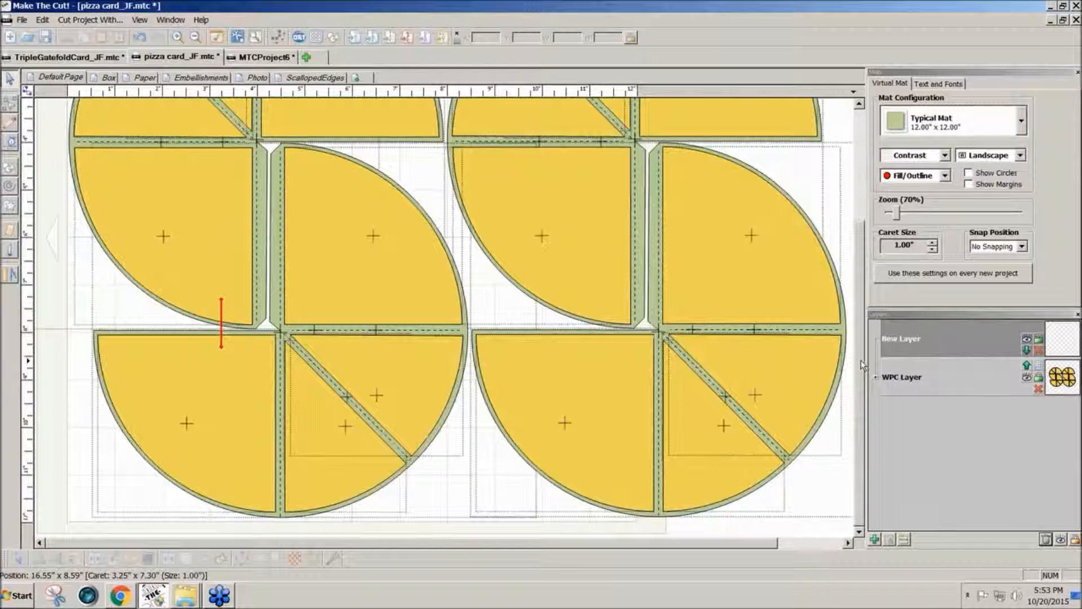
mouse_move(863, 364)
mouse_down()
mouse_move(877, 257)
mouse_move(868, 349)
mouse_up()
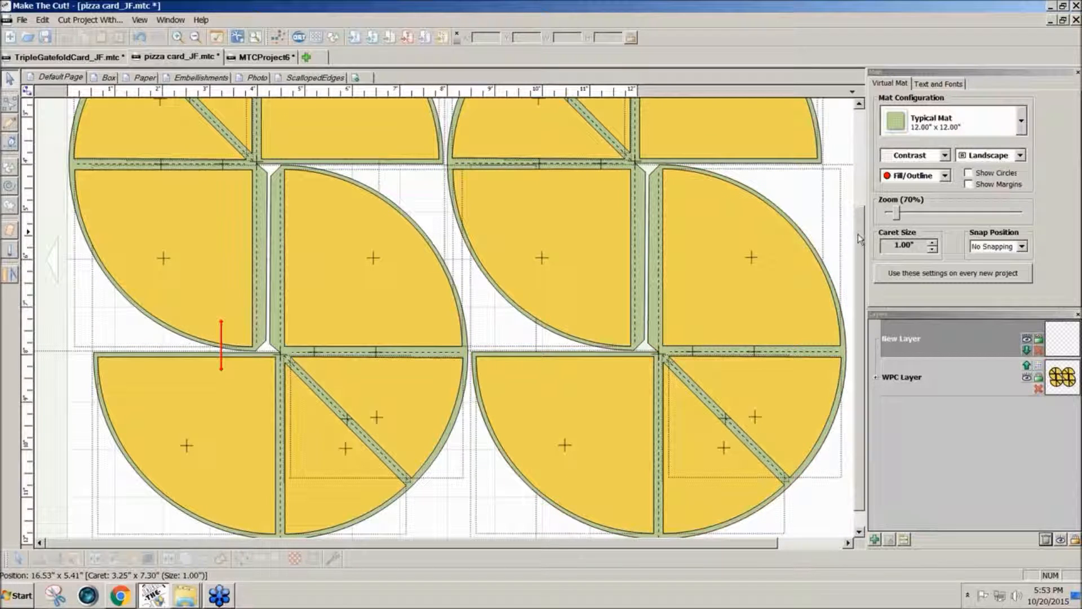
drag(858, 235, 863, 148)
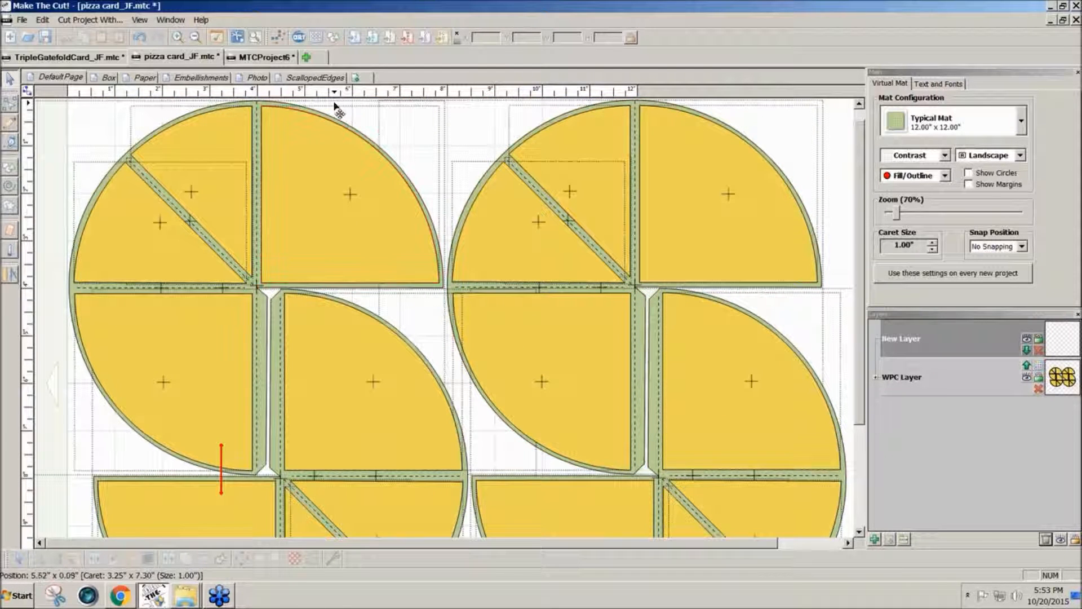
click(324, 77)
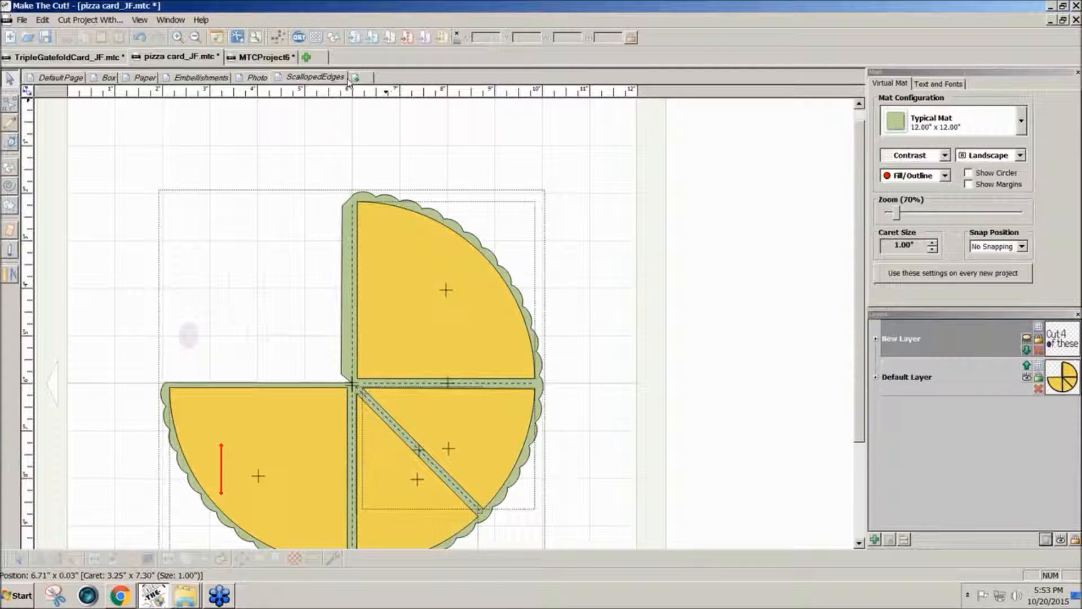
Create a new project and import the WPC file pizza card.WPC from the PizzaCardAndBox folder.
click(312, 56)
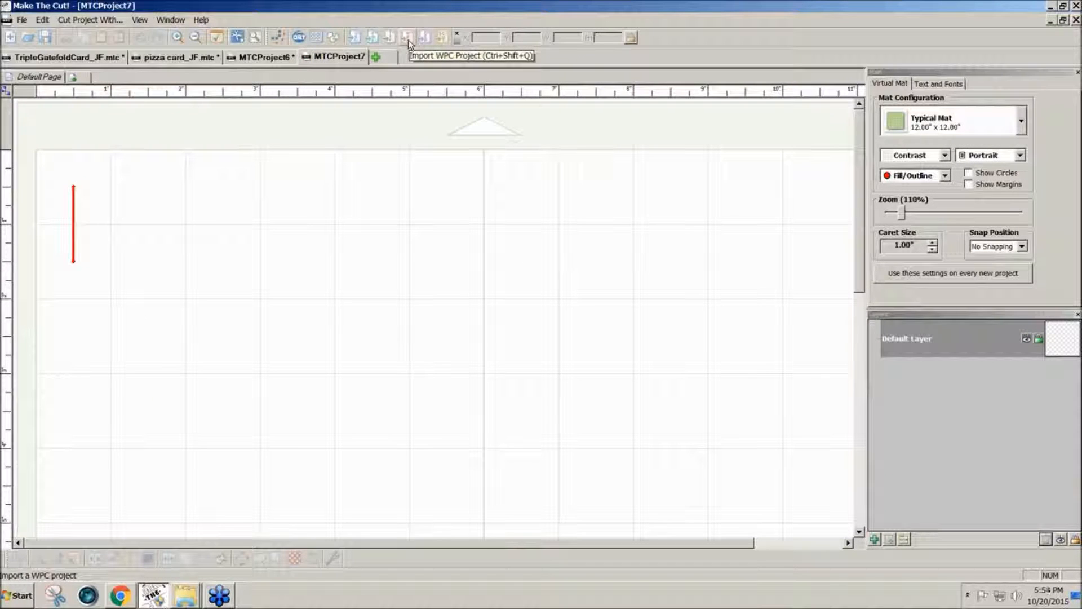
click(408, 40)
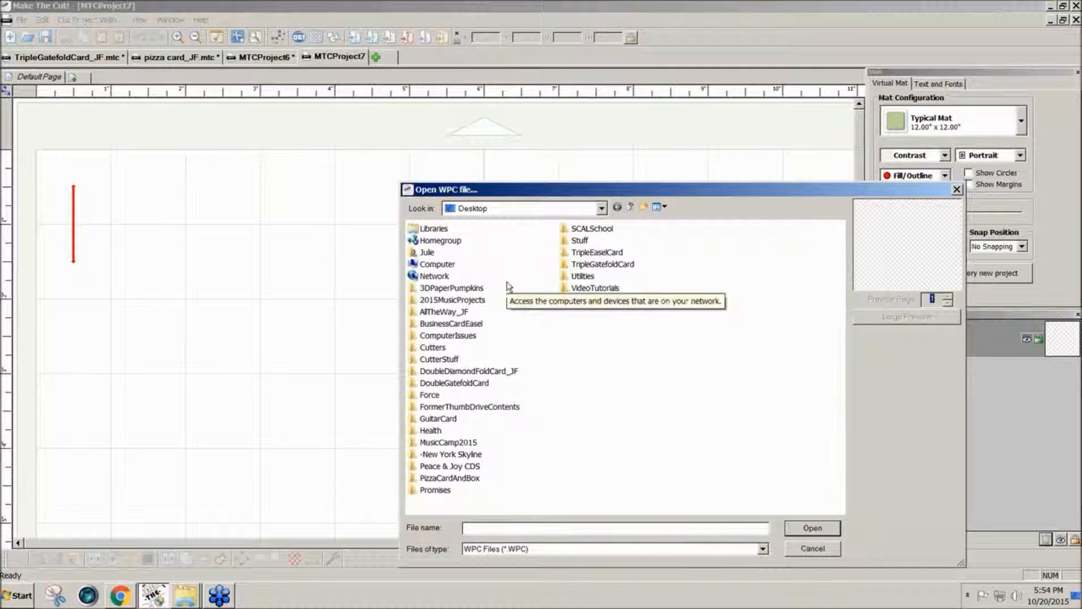
click(473, 479)
double_click(473, 479)
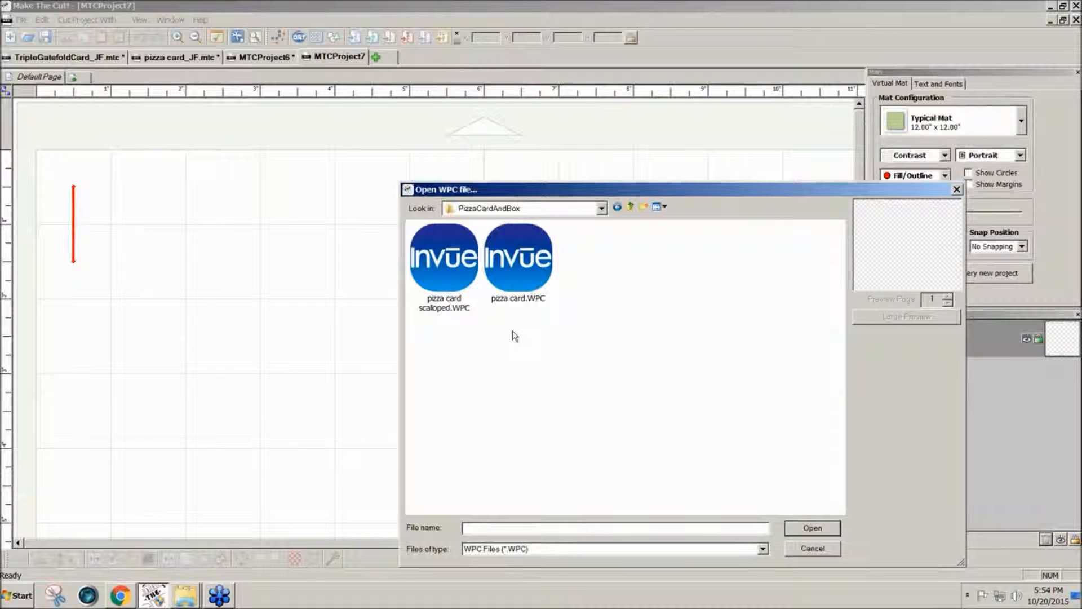
click(515, 272)
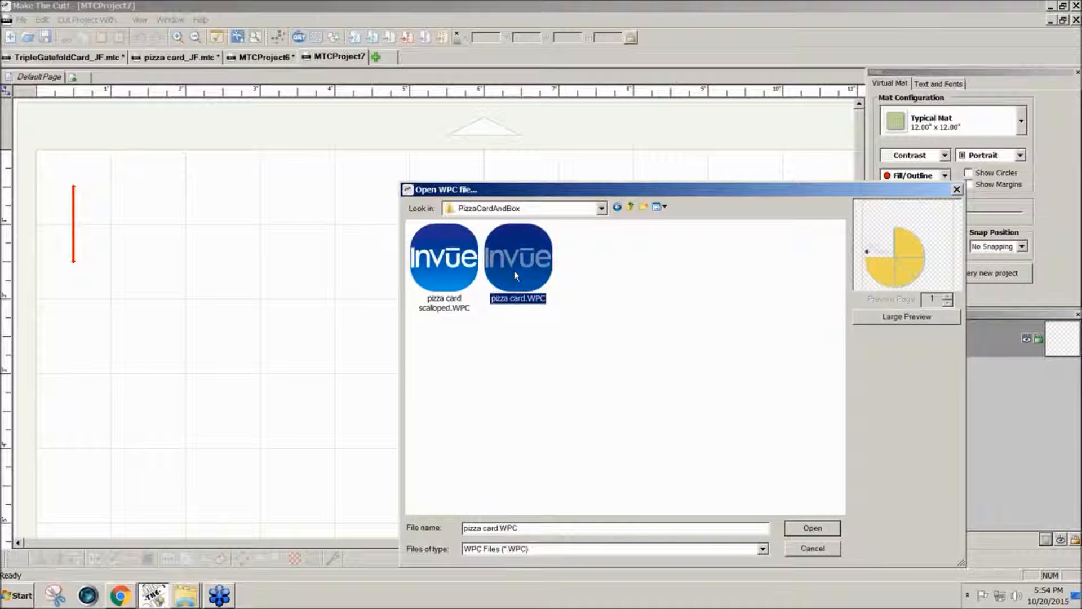
click(813, 530)
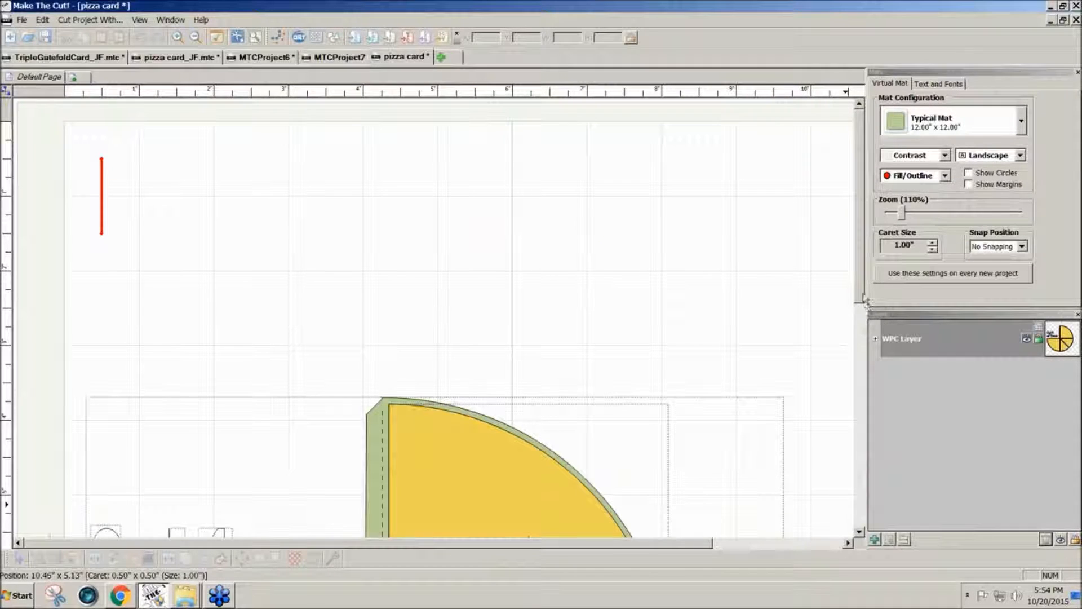
Move the "Cut 4 of these" text onto its own new layer and hide that layer.
drag(861, 293, 847, 443)
drag(47, 143, 358, 368)
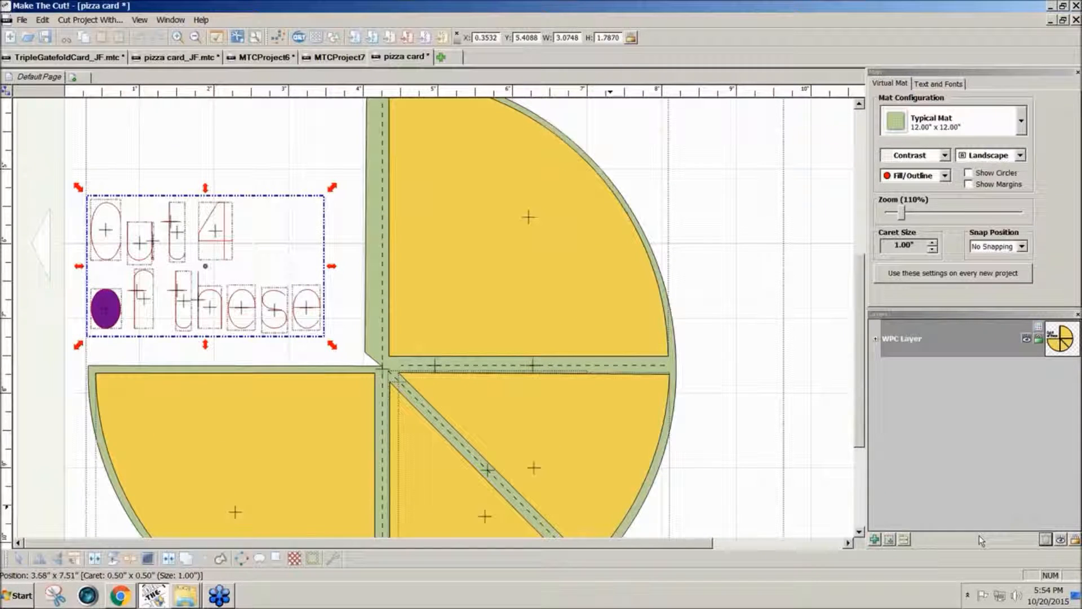
click(889, 540)
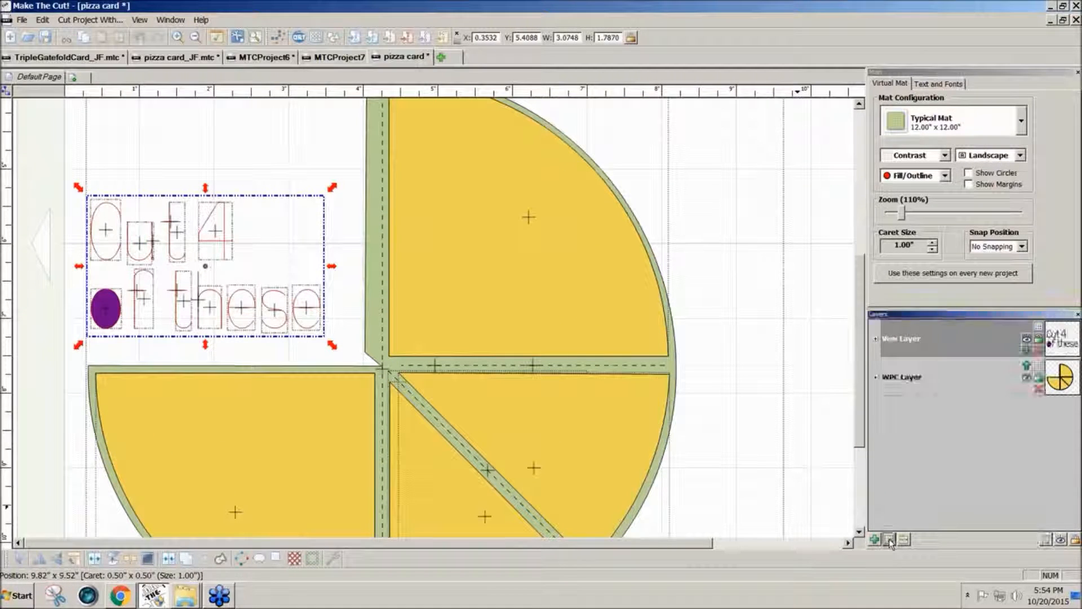
click(1026, 339)
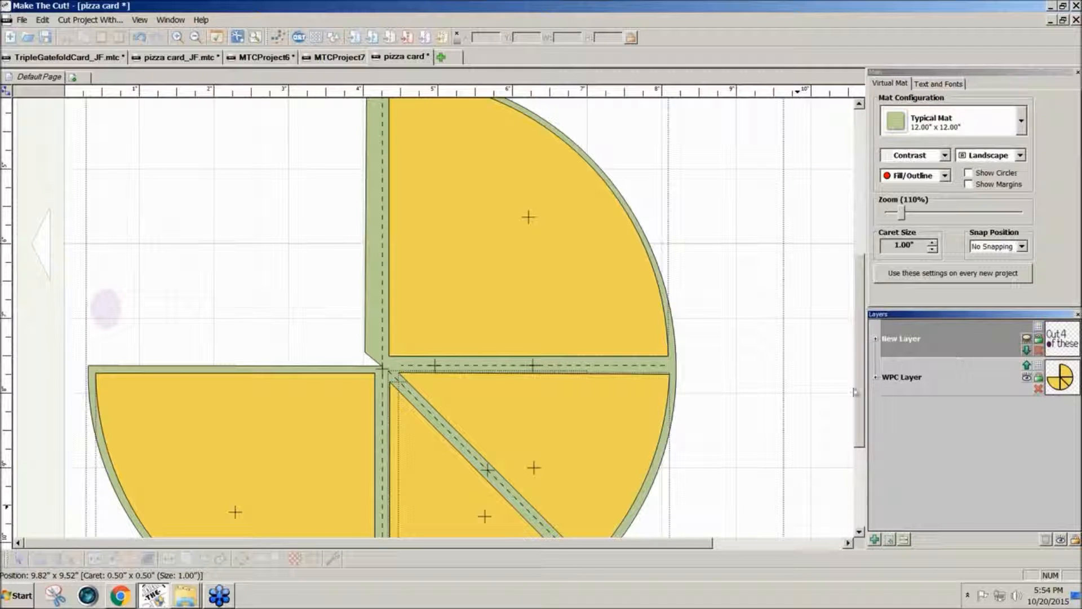
Split the WPC layer so that every shape sits on its own layer.
scroll(856, 392, down, 3)
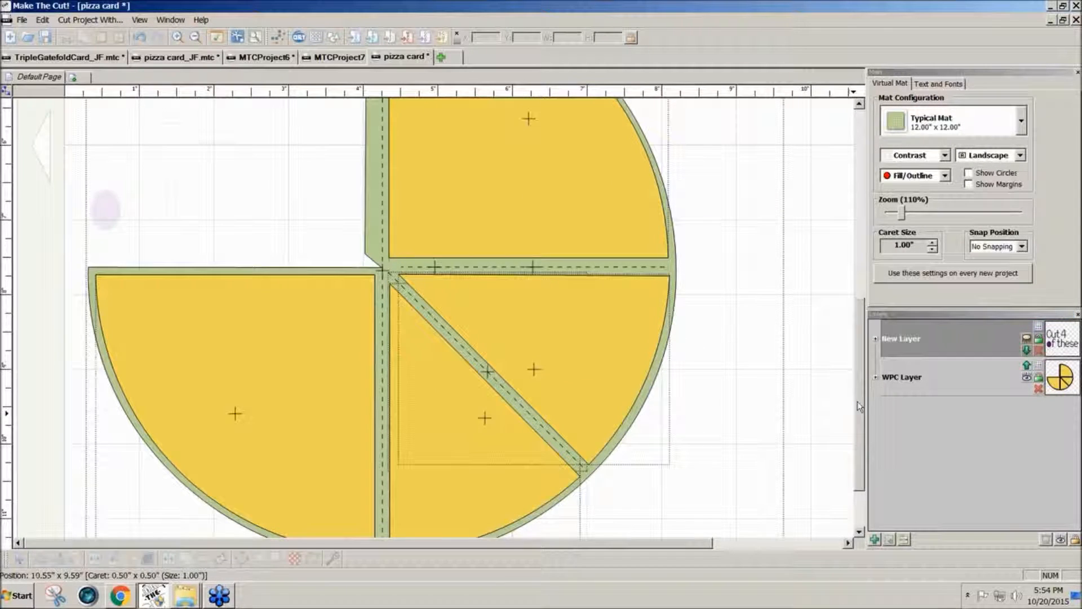
right_click(903, 380)
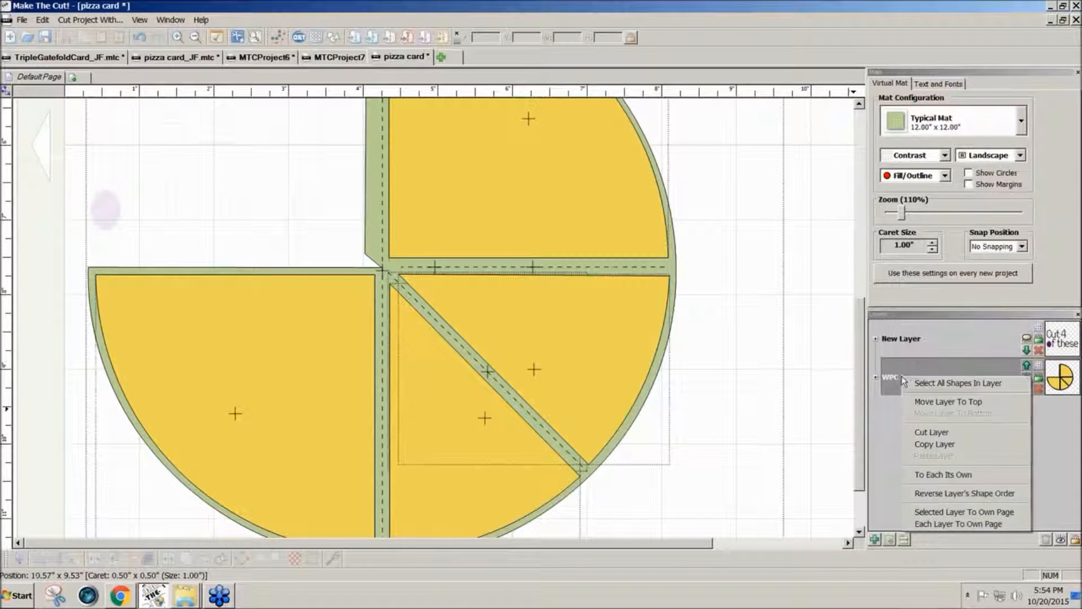
click(937, 475)
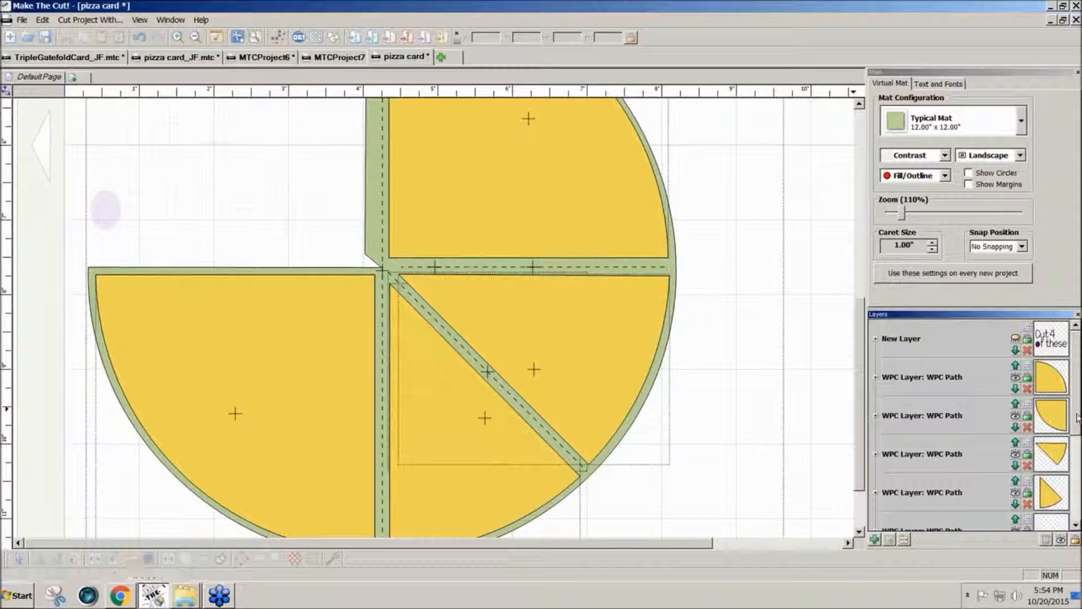
Gather all the yellow panels onto one new layer and remove the empty layers.
drag(1078, 417, 1078, 511)
click(889, 488)
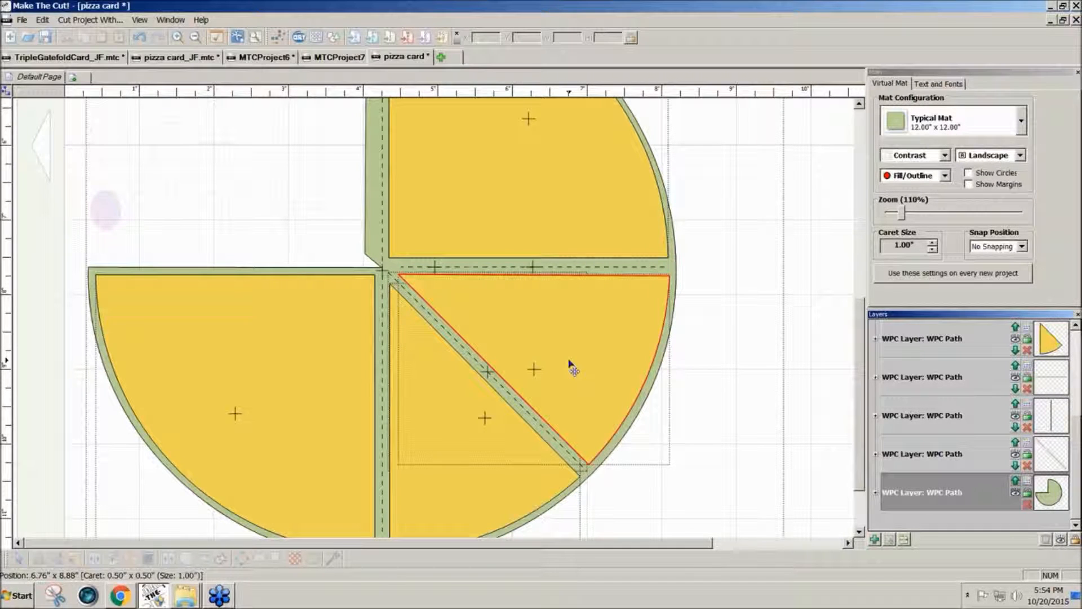
click(572, 367)
shift+click(290, 464)
shift+click(541, 235)
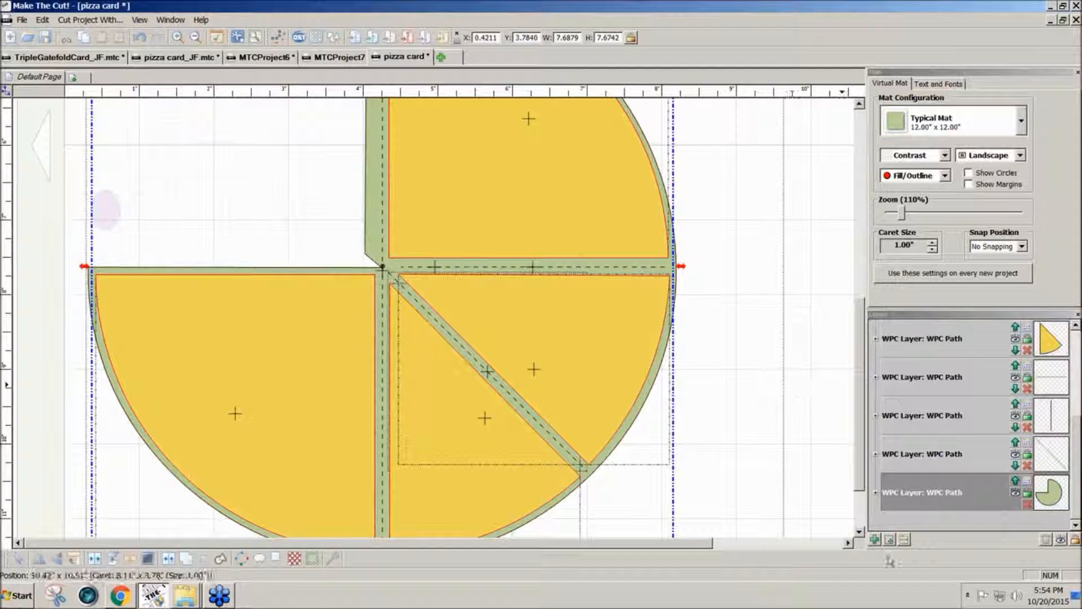
click(889, 540)
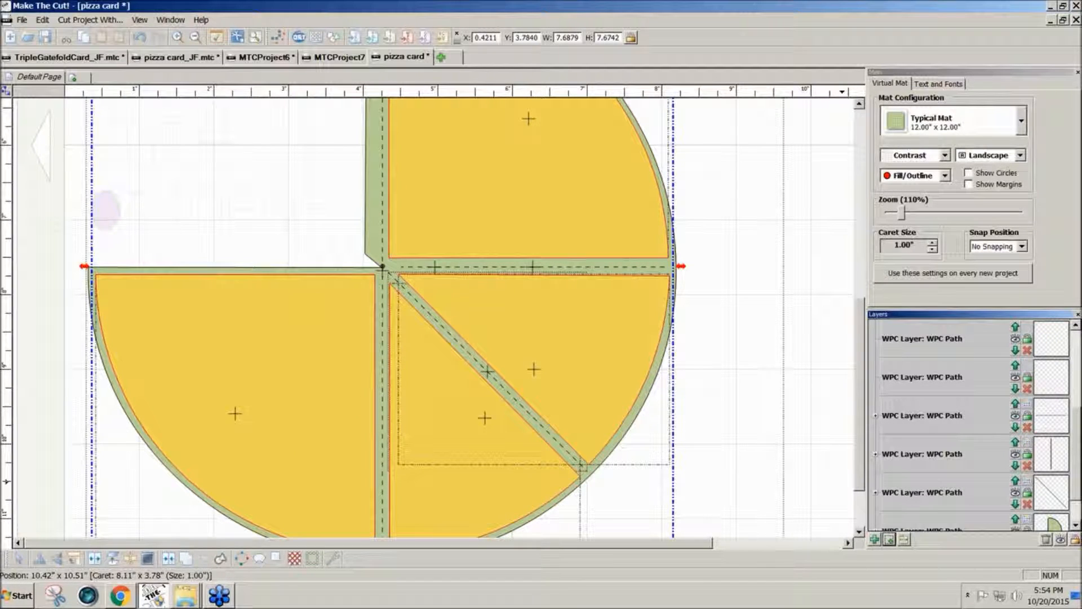
click(1047, 541)
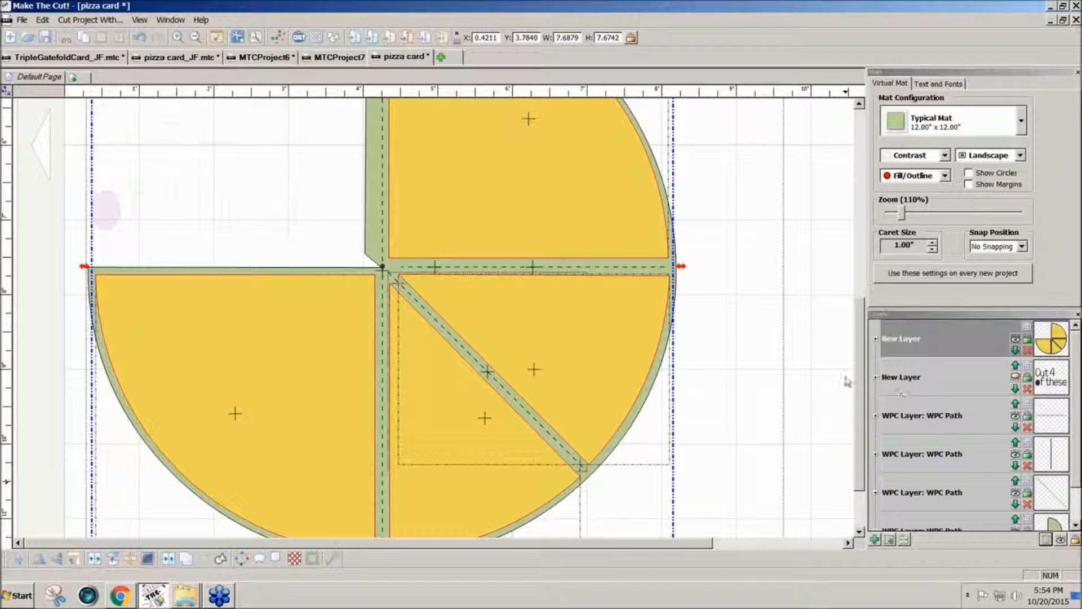
Put the green card base on a new layer at the bottom of the layer order and remove the empty layers.
drag(630, 475, 618, 474)
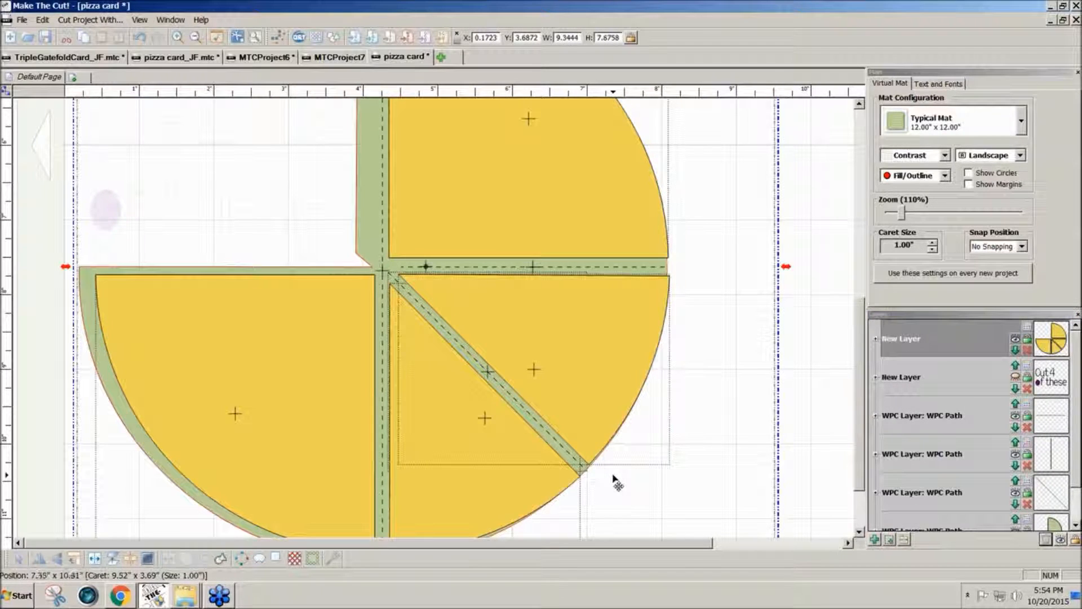
key(ctrl+z)
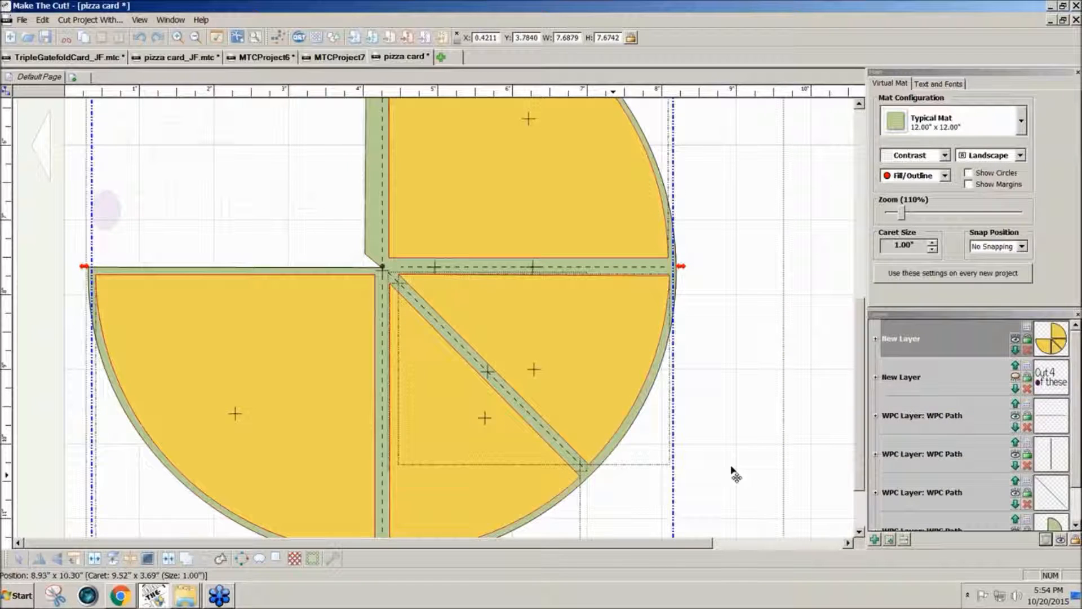
click(624, 451)
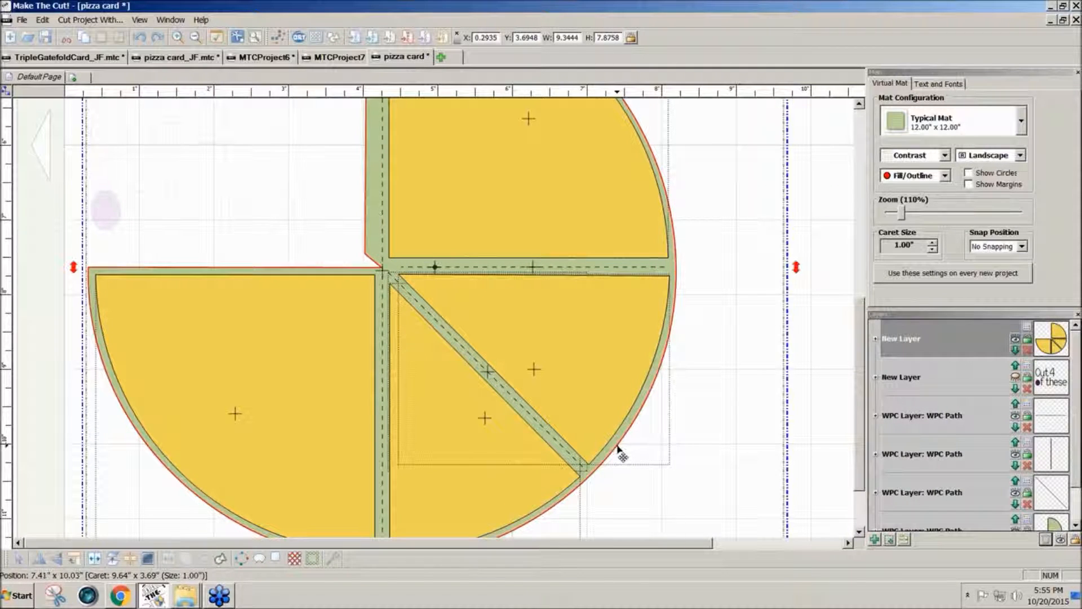
click(891, 540)
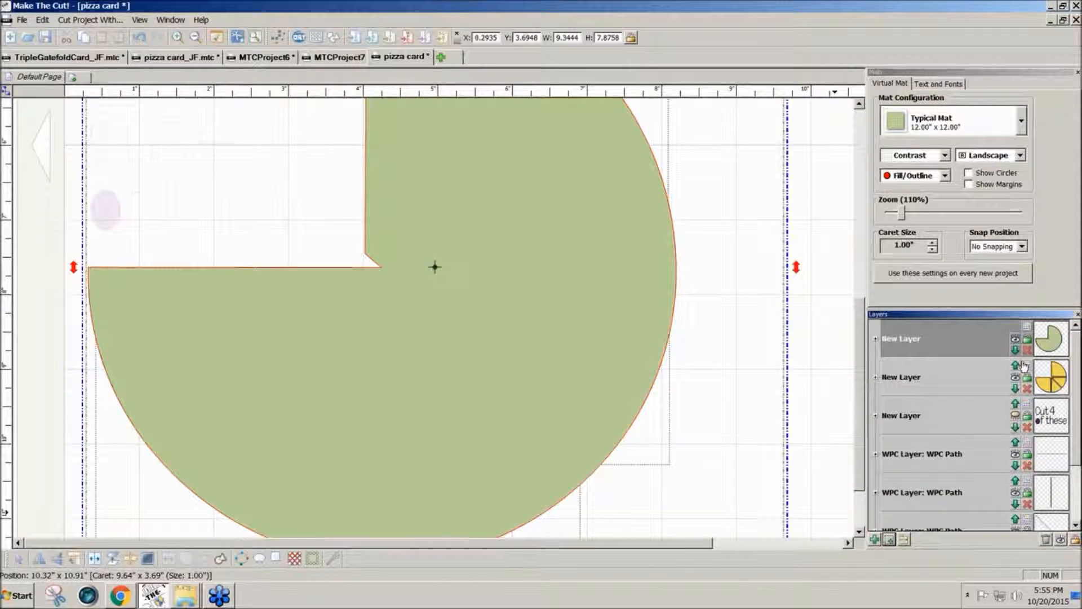
right_click(911, 341)
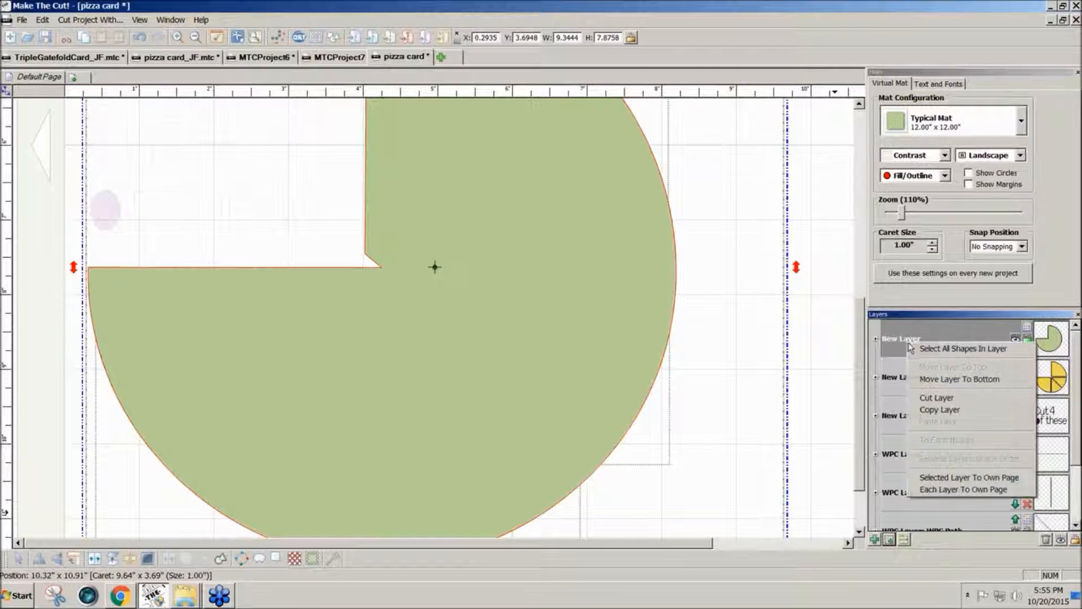
click(925, 380)
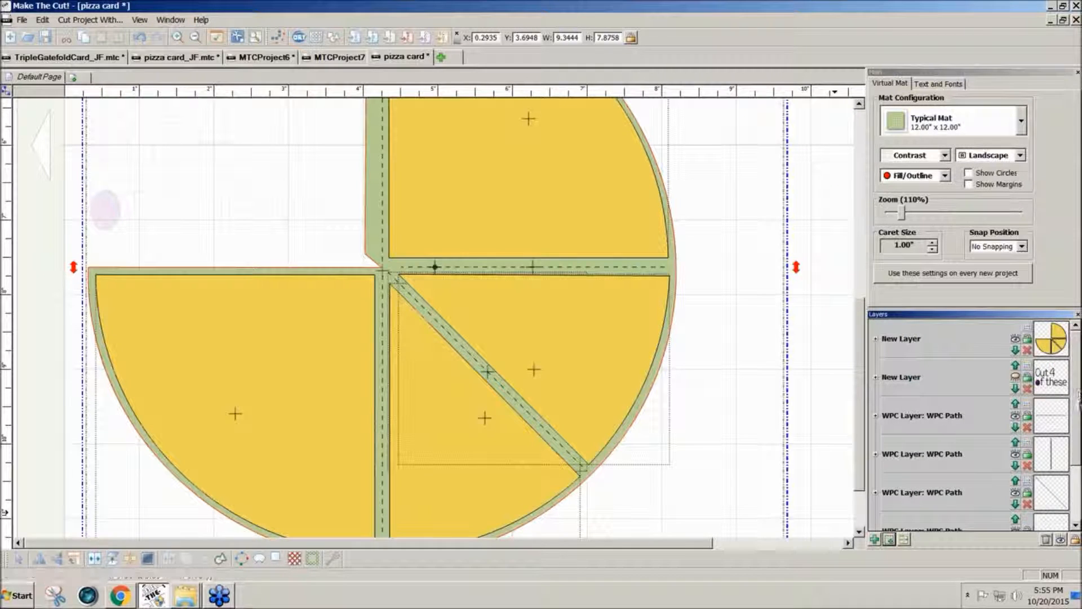
click(1046, 539)
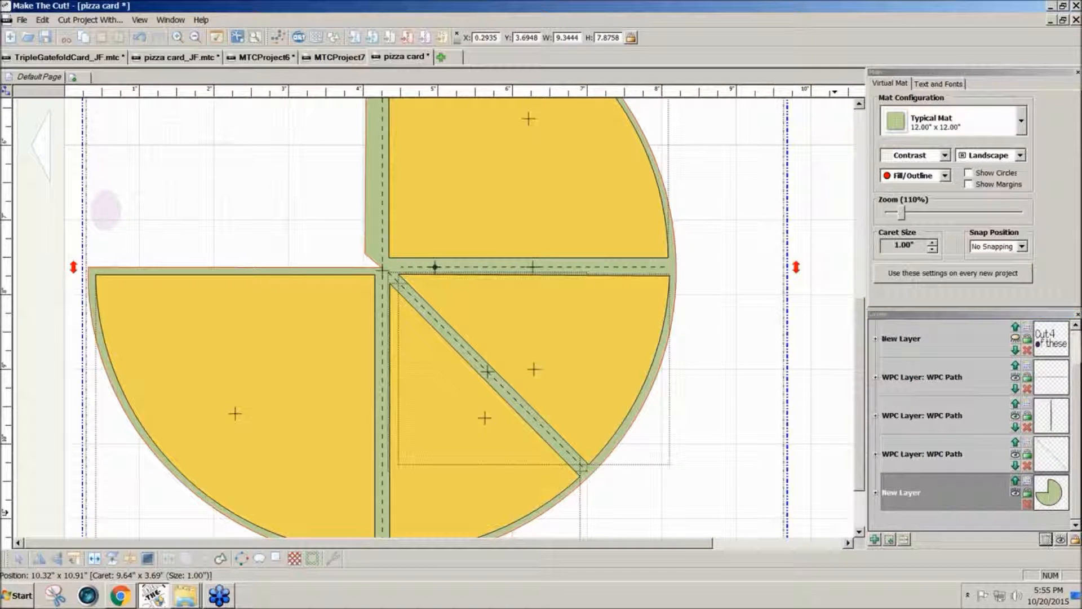
Combine the diagonal, vertical and horizontal dashed score lines on one new layer.
click(1053, 456)
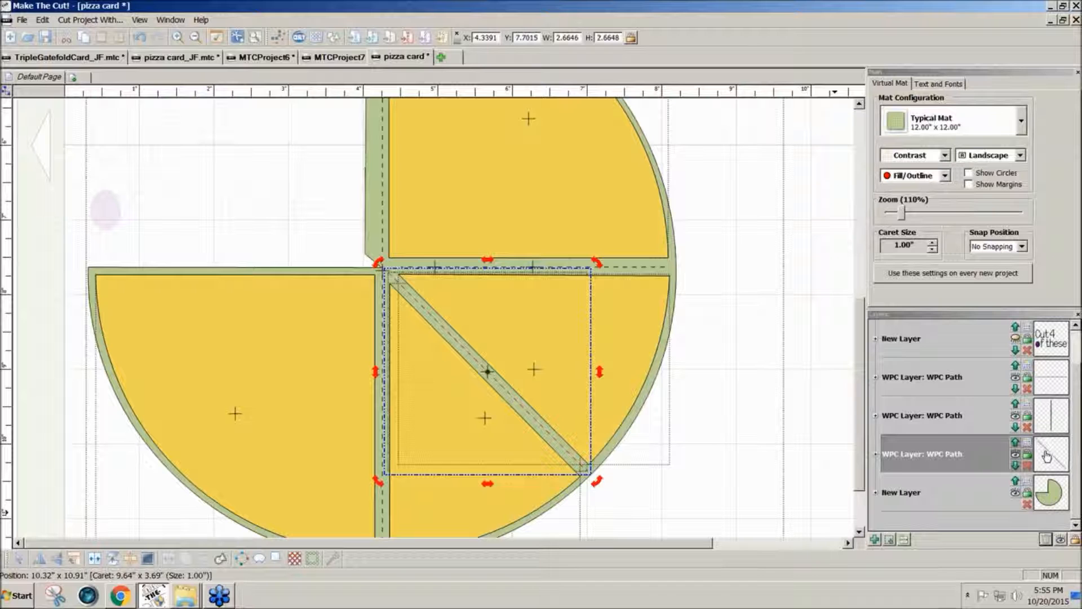
click(1054, 427)
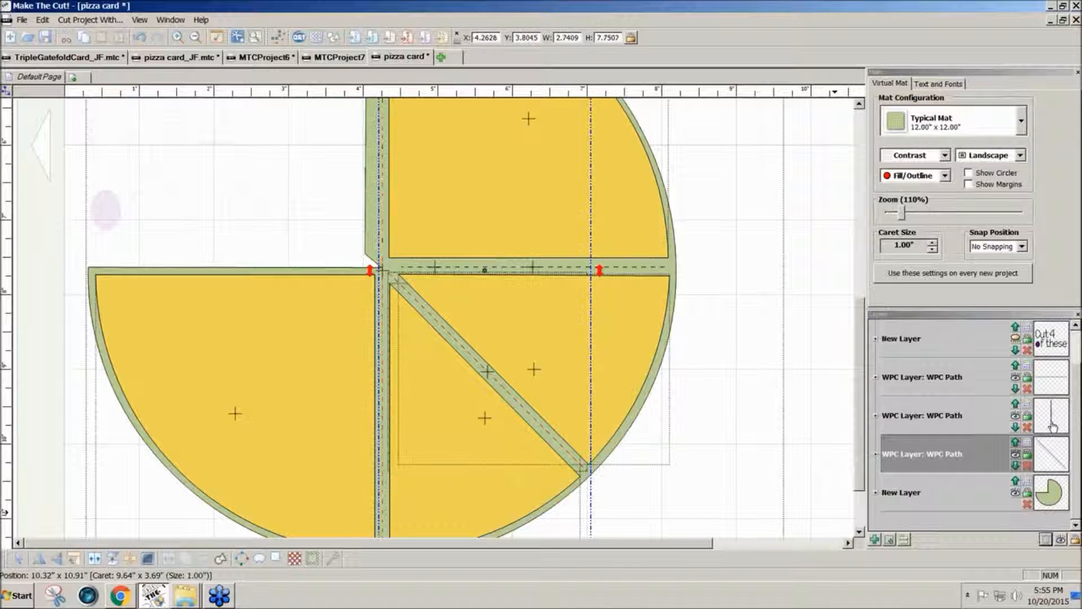
click(1050, 384)
click(893, 541)
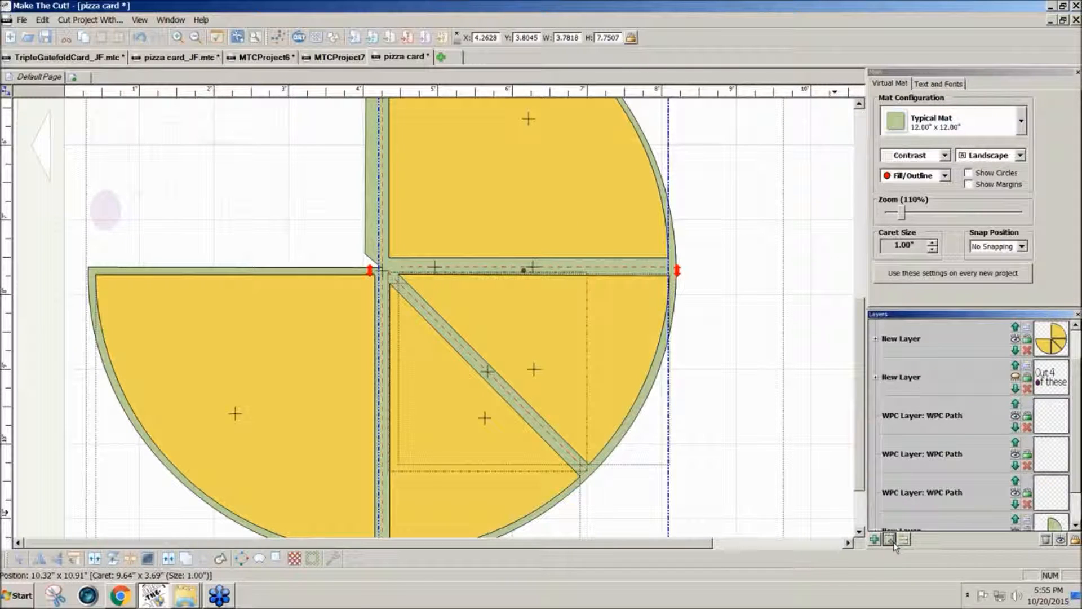
Remove the remaining empty layers from the pizza card project.
click(1046, 539)
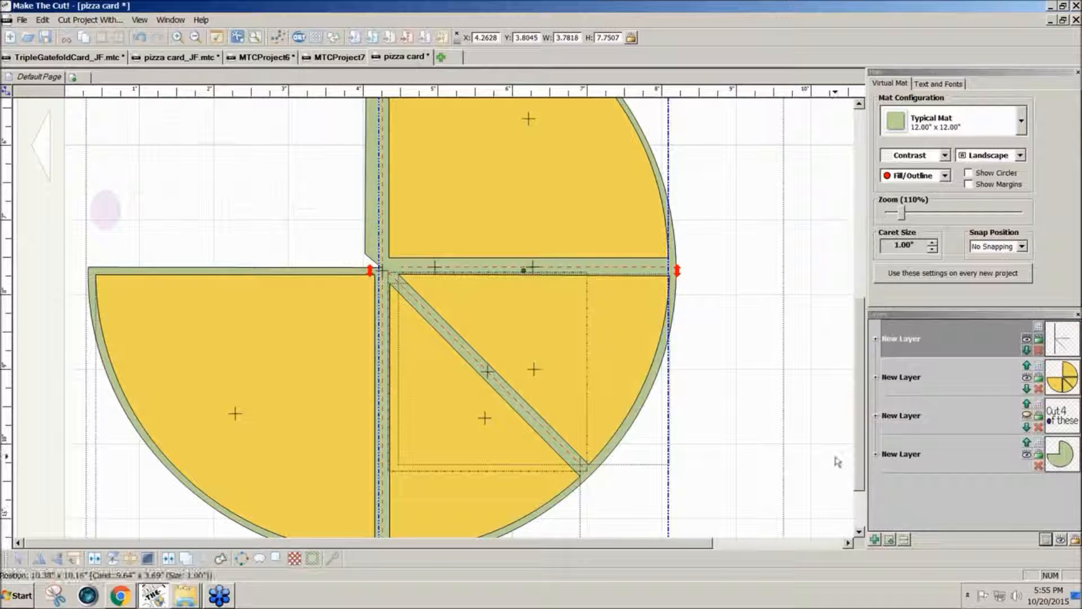
mouse_move(860, 468)
mouse_down()
mouse_move(867, 397)
mouse_move(864, 485)
mouse_up()
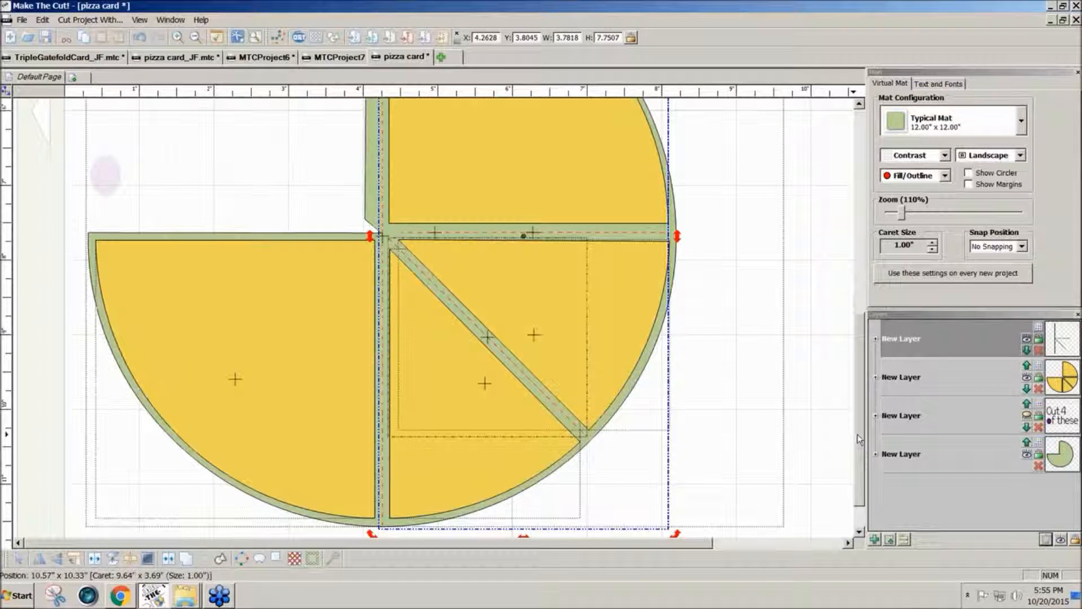
scroll(858, 435, up, 4)
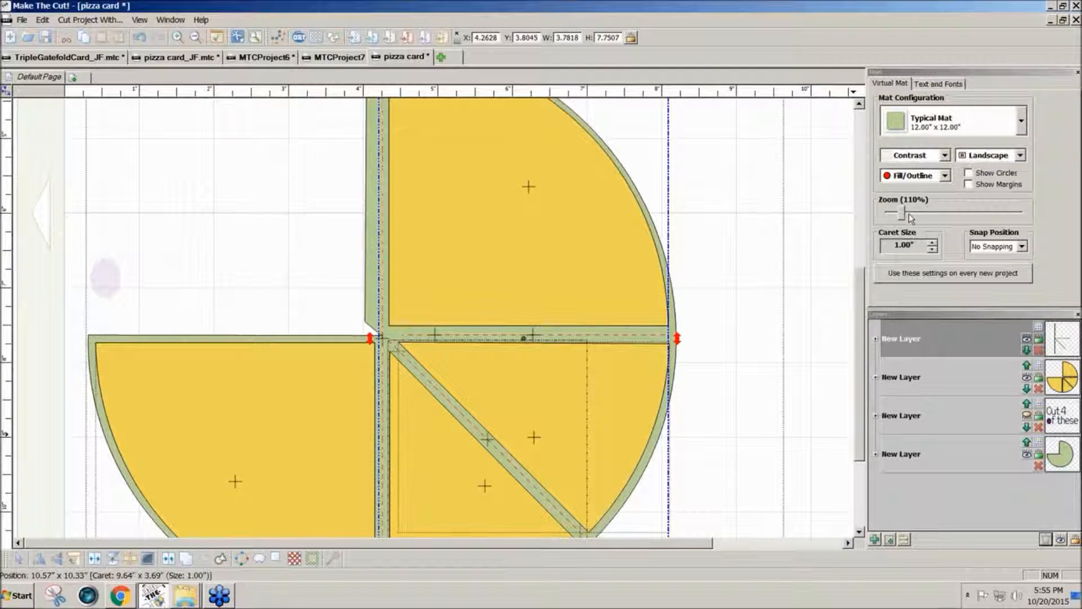
drag(902, 221, 892, 220)
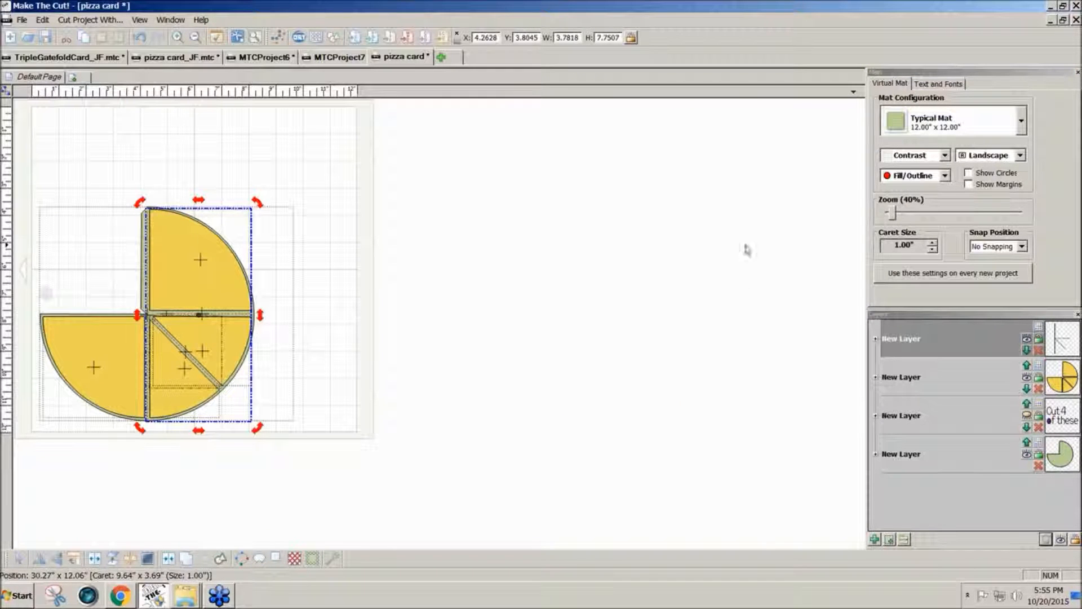
Select the whole pizza card drawing and export it as an SVG file named PizzaCard in the PizzaCardAndBox folder.
click(339, 192)
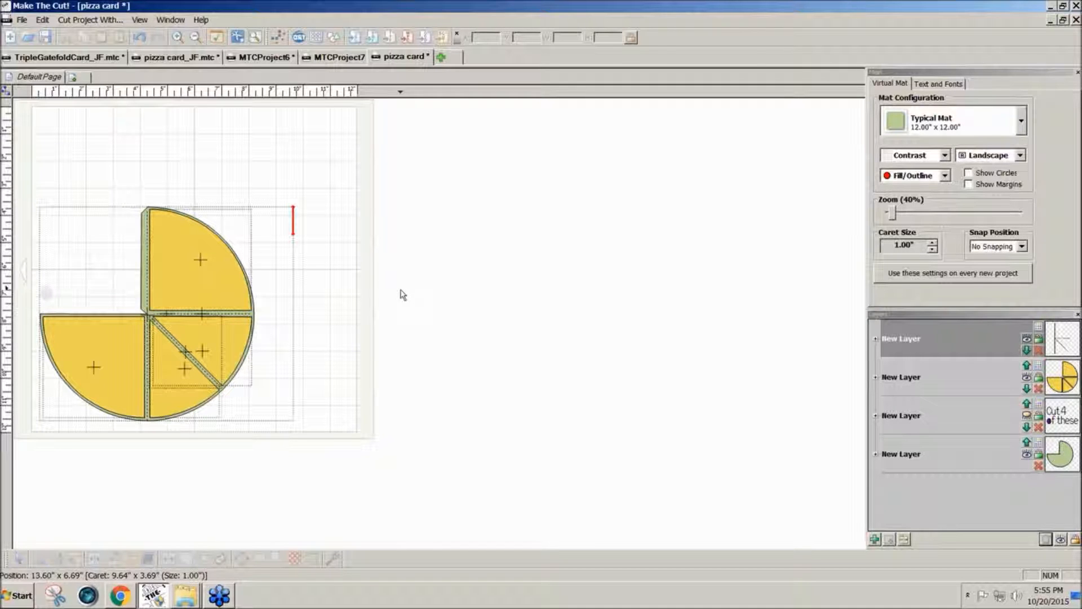
drag(331, 169, 15, 499)
click(21, 20)
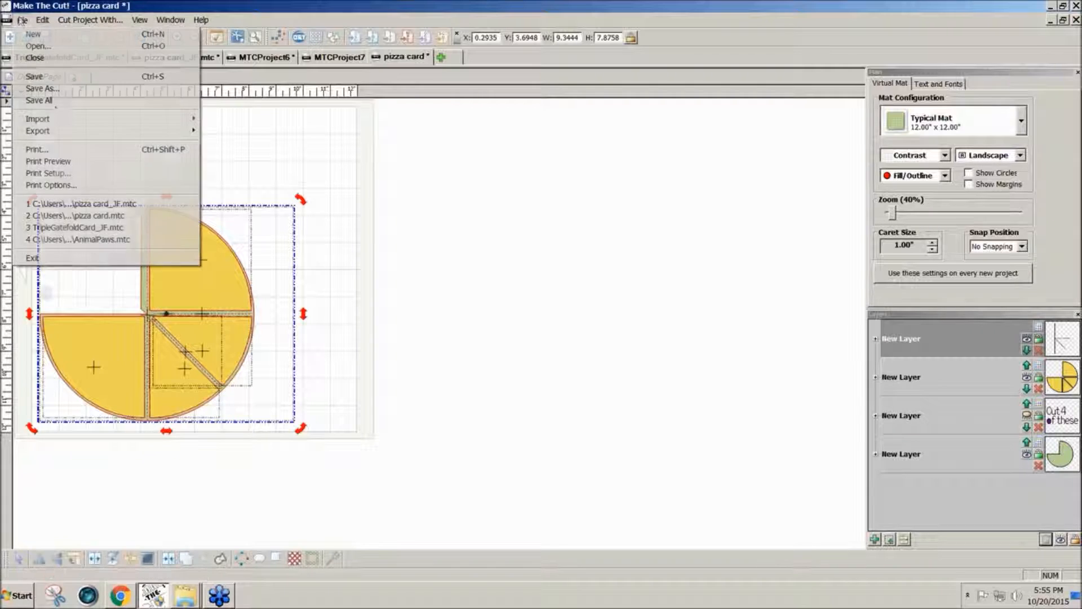
mouse_move(113, 131)
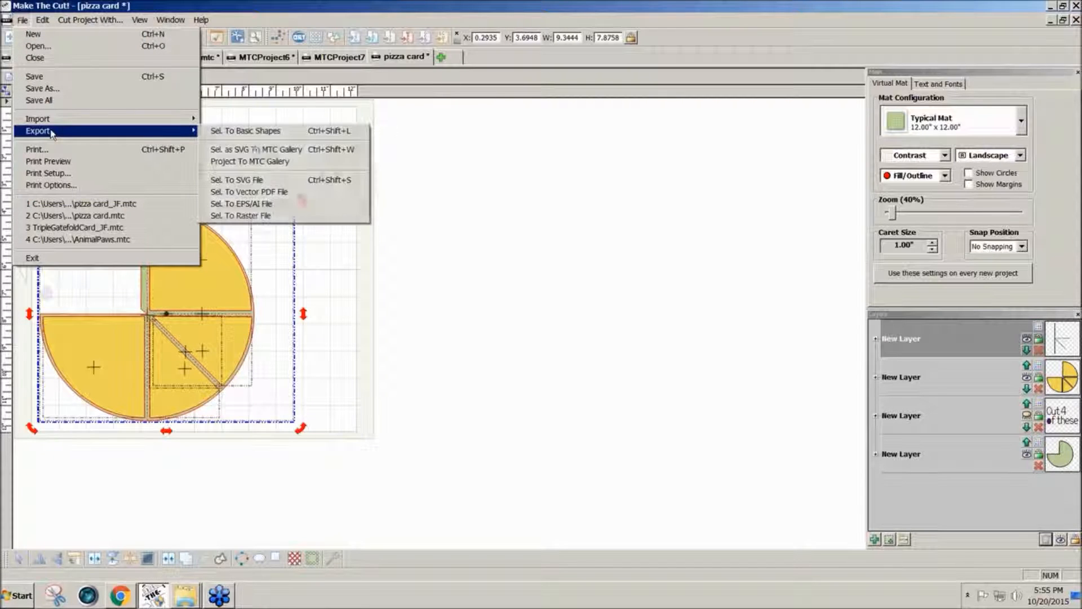
click(259, 180)
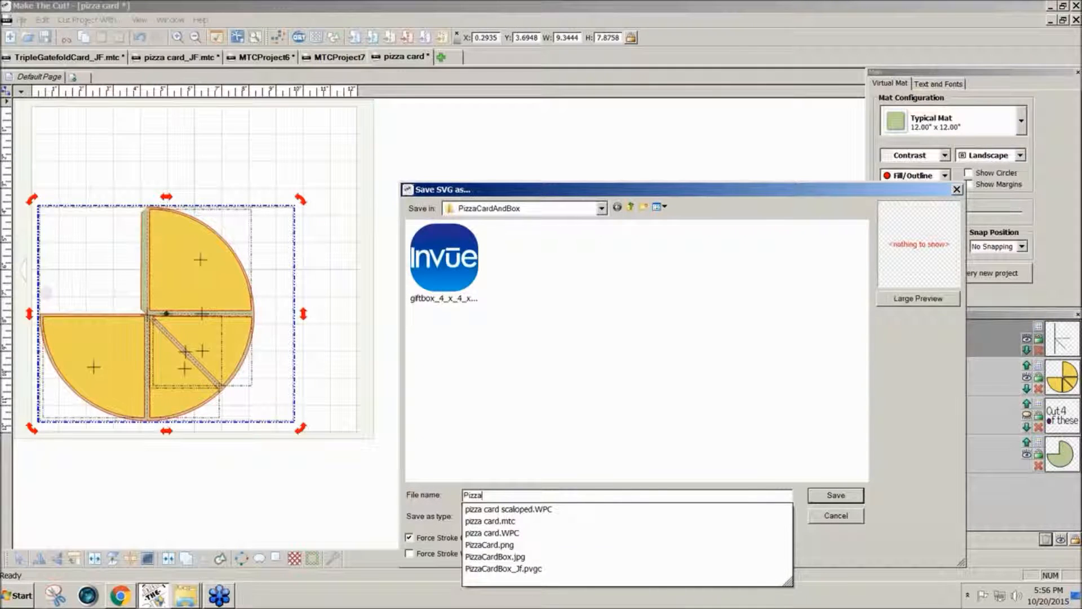
text(Card)
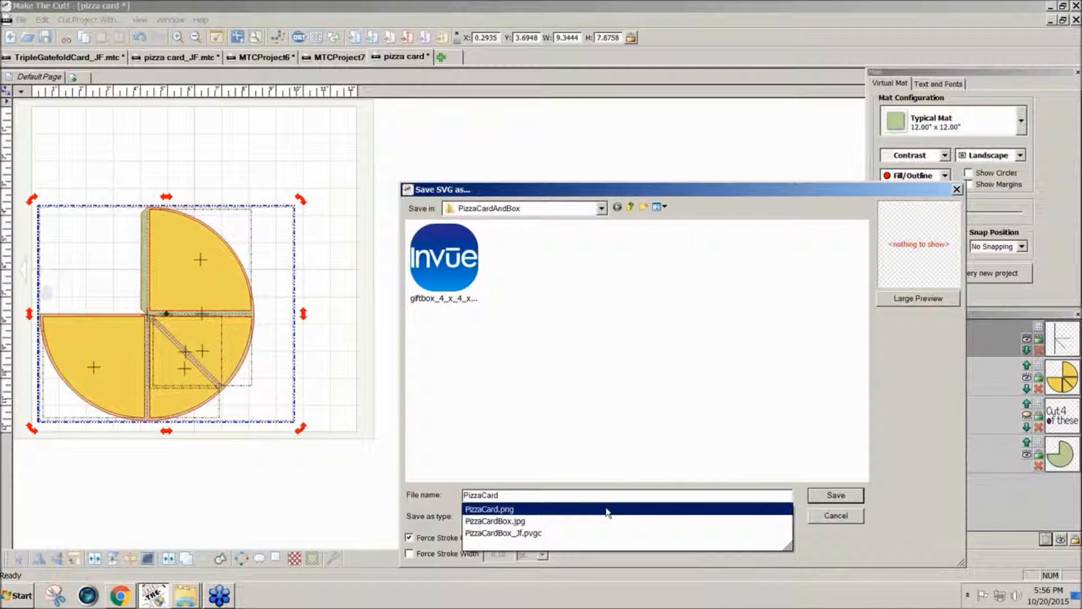
click(833, 495)
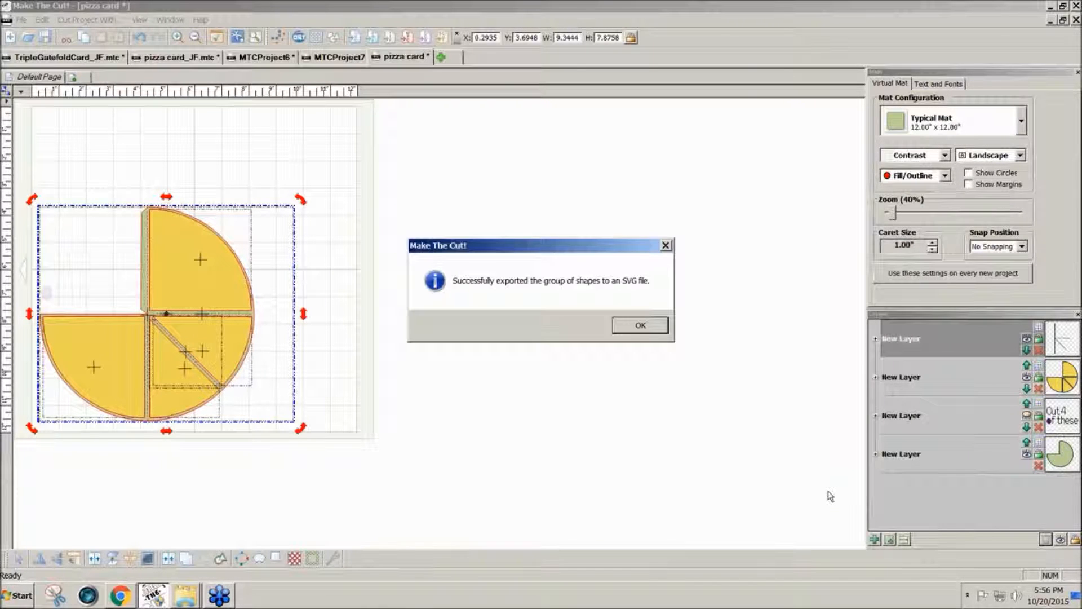
click(635, 330)
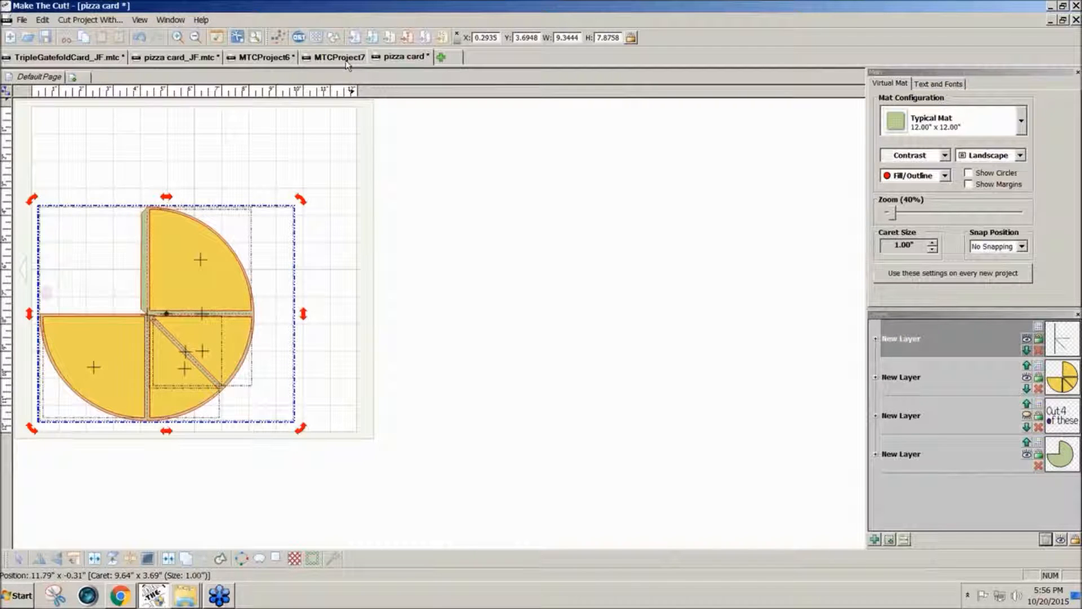
click(21, 20)
click(39, 77)
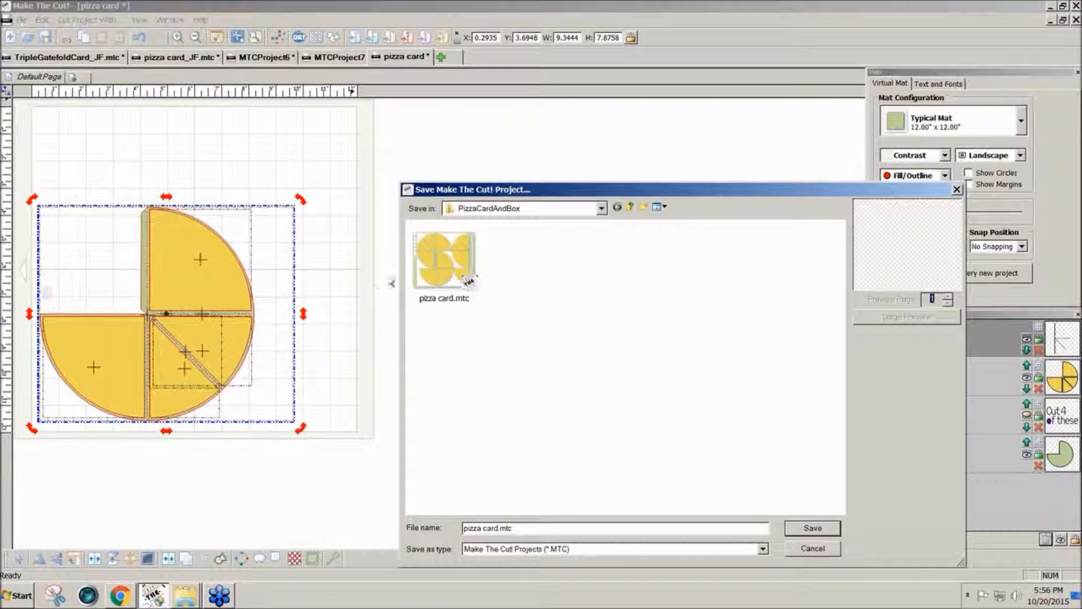
click(813, 549)
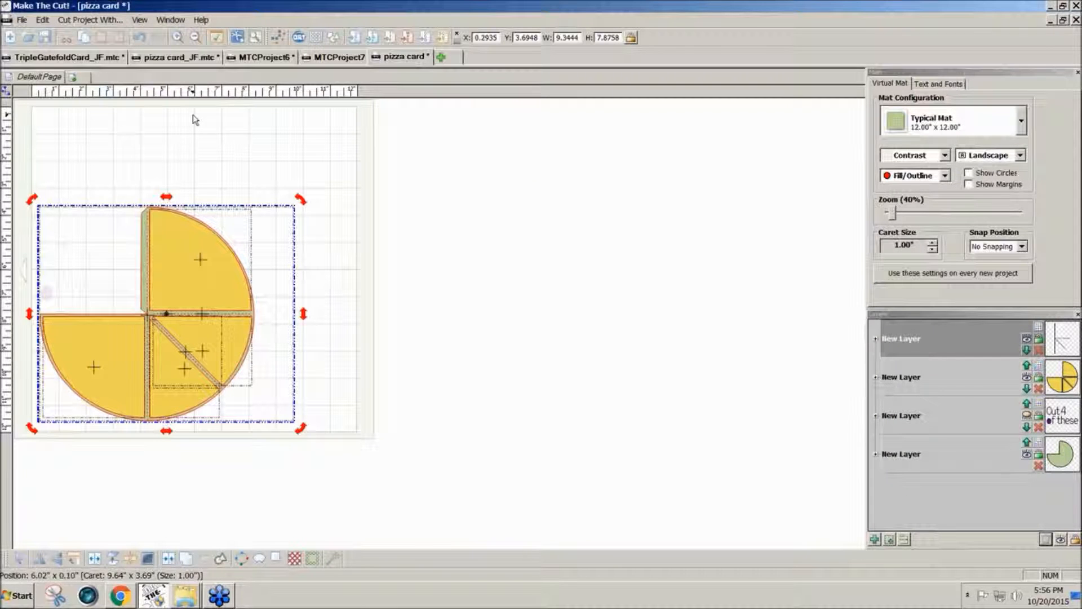
Close the blank MTCProject7 project and return to the pizza card project.
click(347, 62)
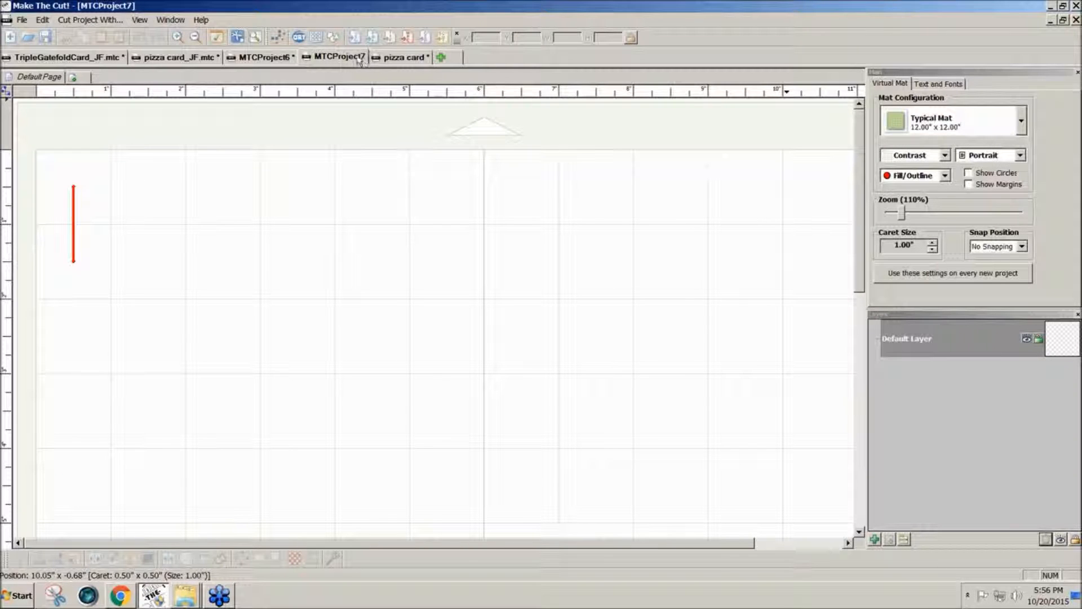
click(22, 20)
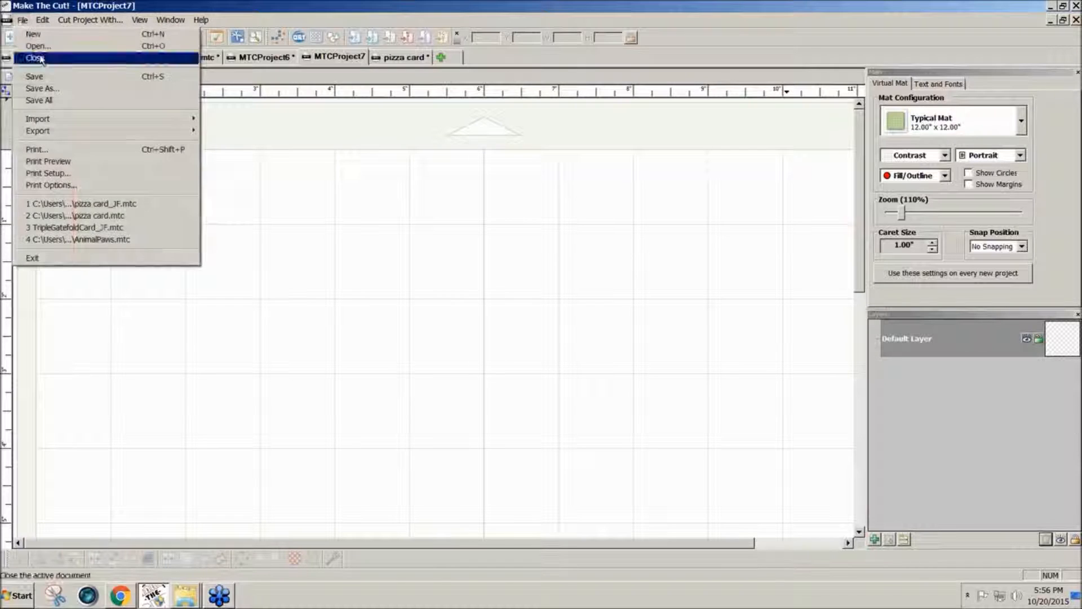
click(31, 60)
click(314, 150)
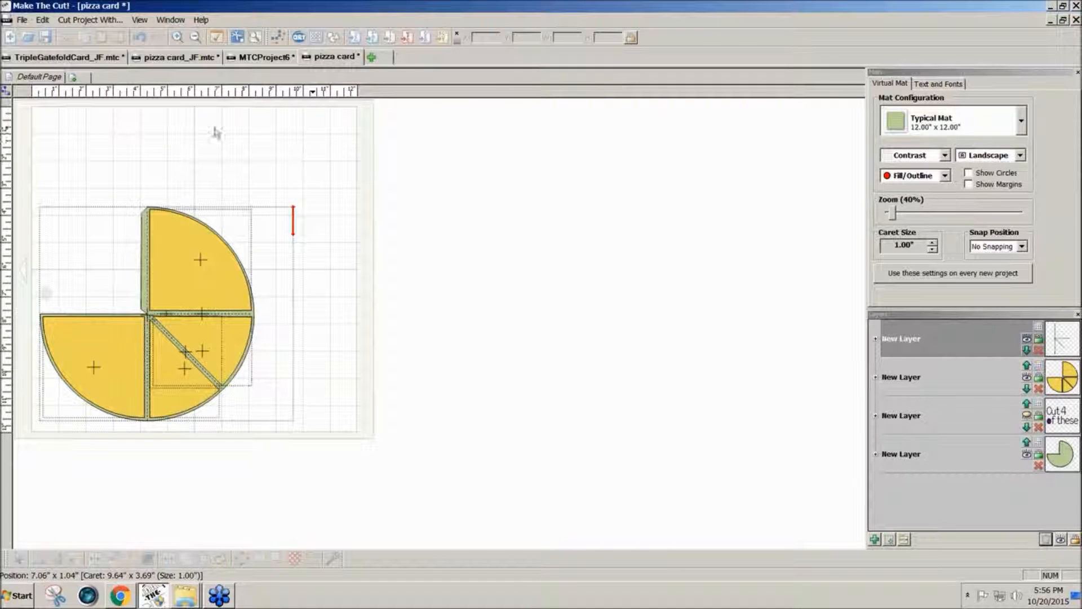
Review the Box, Embellishments and Photo pages of the pizza card_JF.mtc project.
click(161, 59)
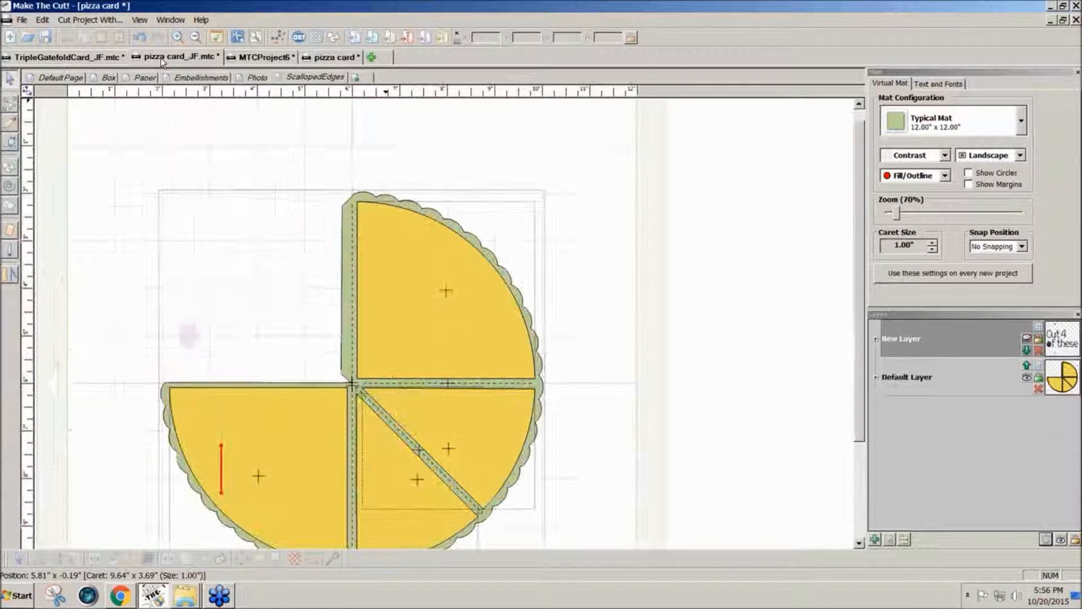
click(109, 79)
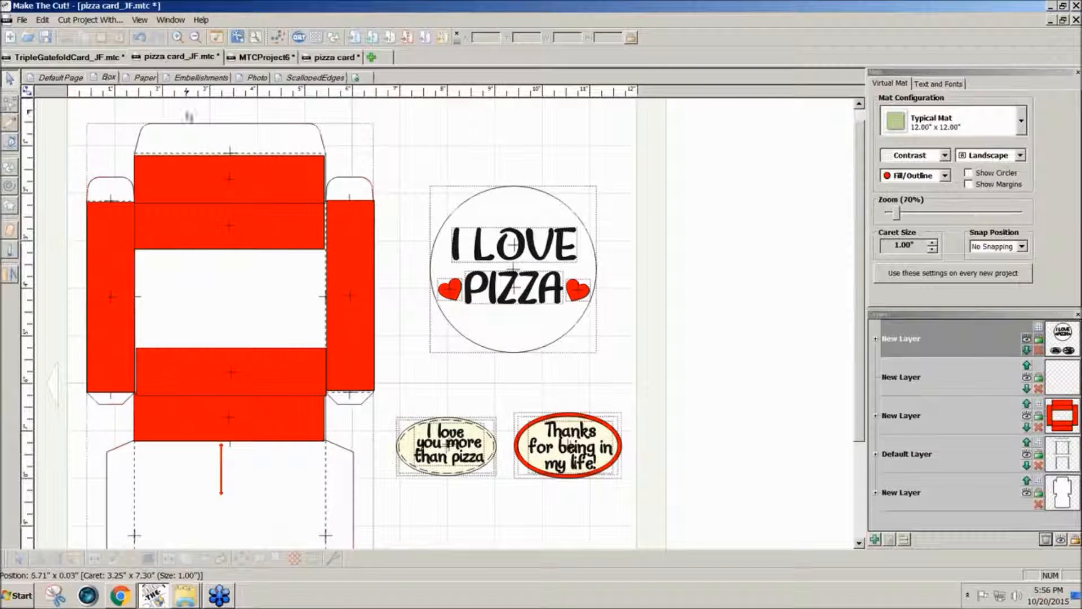
drag(858, 298, 854, 389)
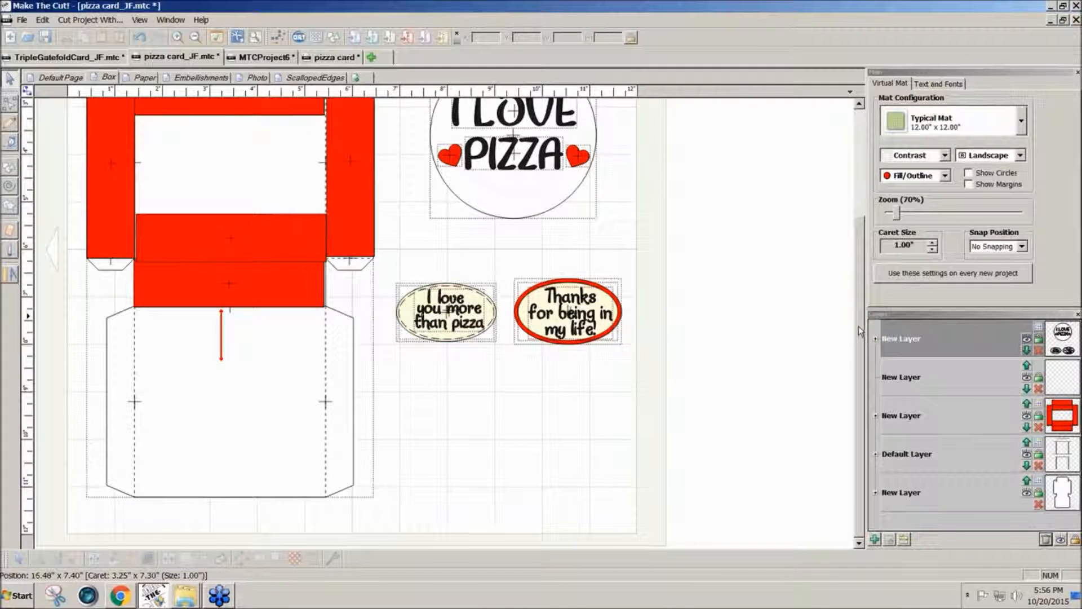
drag(858, 326, 858, 218)
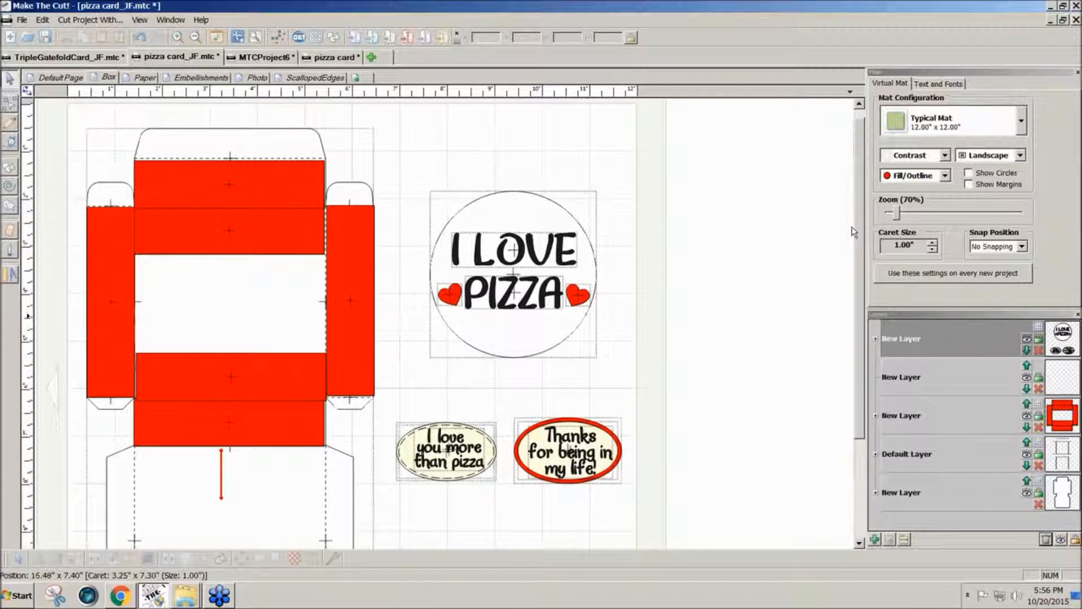
click(214, 79)
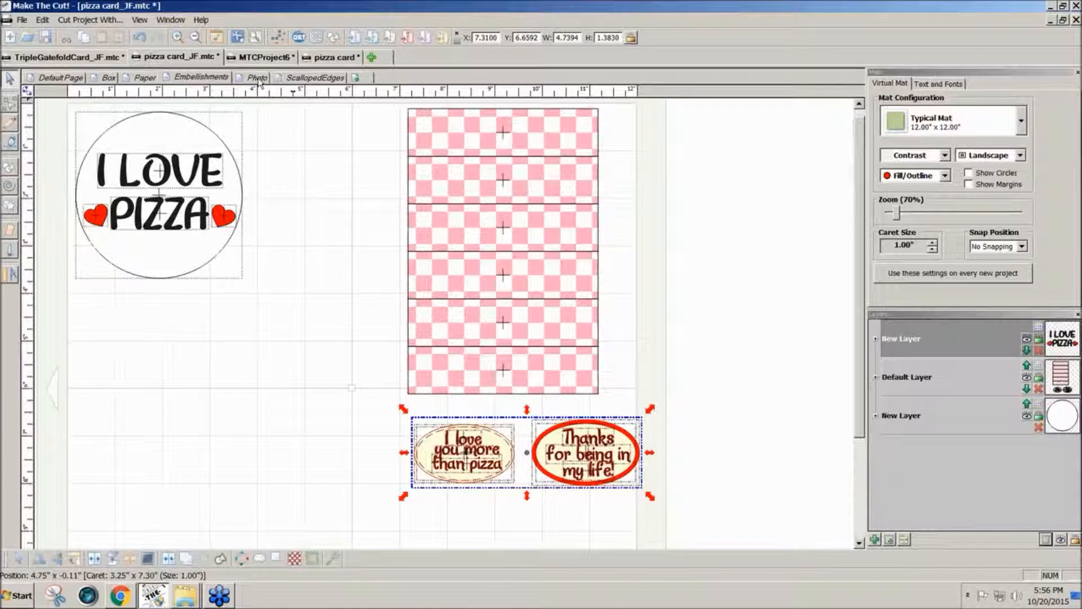
click(258, 79)
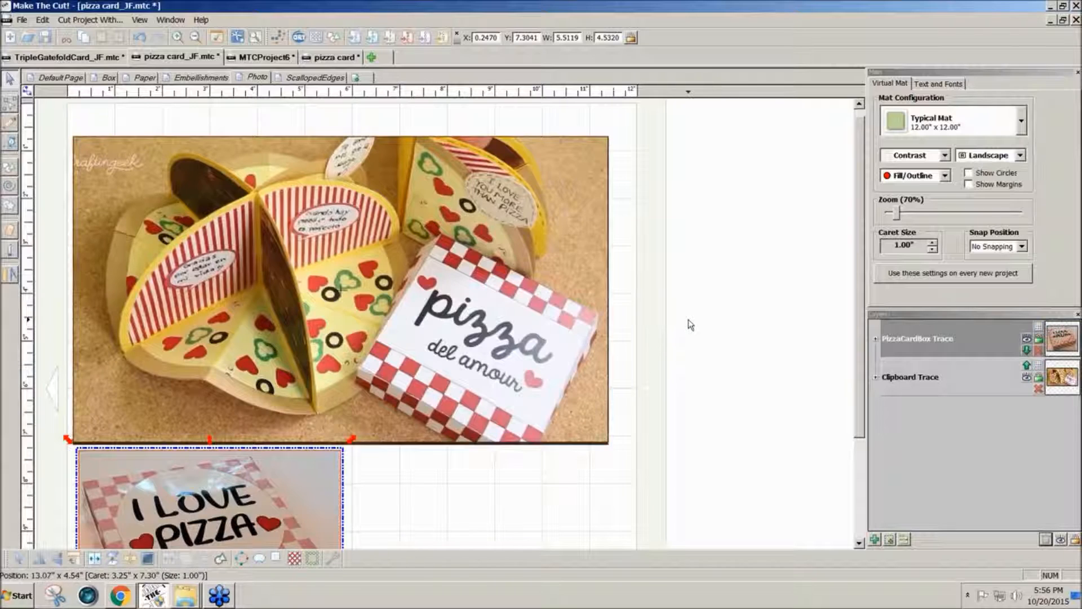
scroll(691, 325, down, 1)
scroll(690, 325, down, 5)
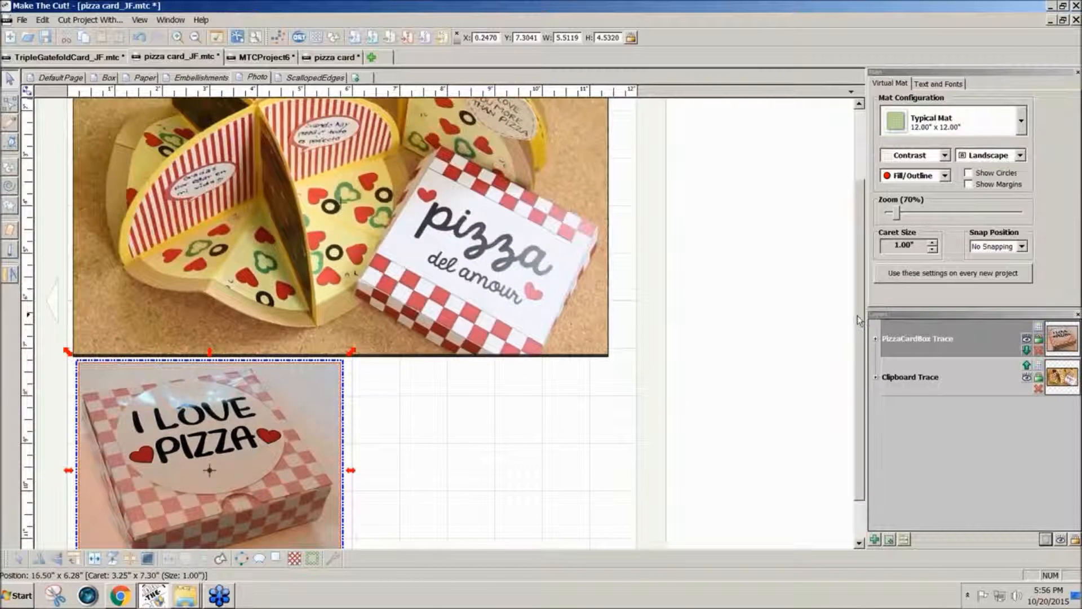
drag(859, 320, 854, 248)
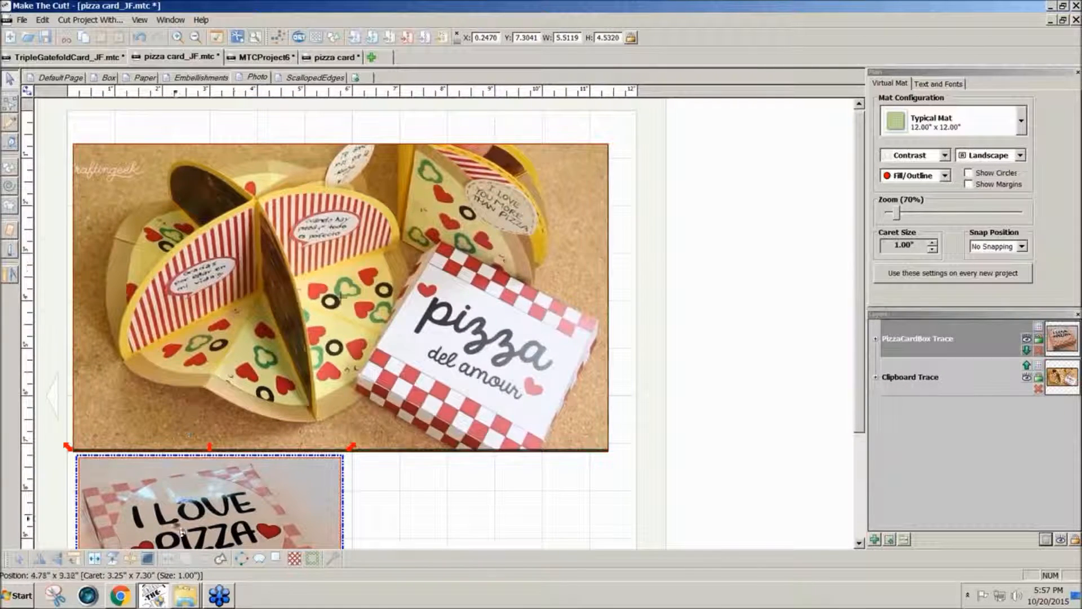
click(116, 598)
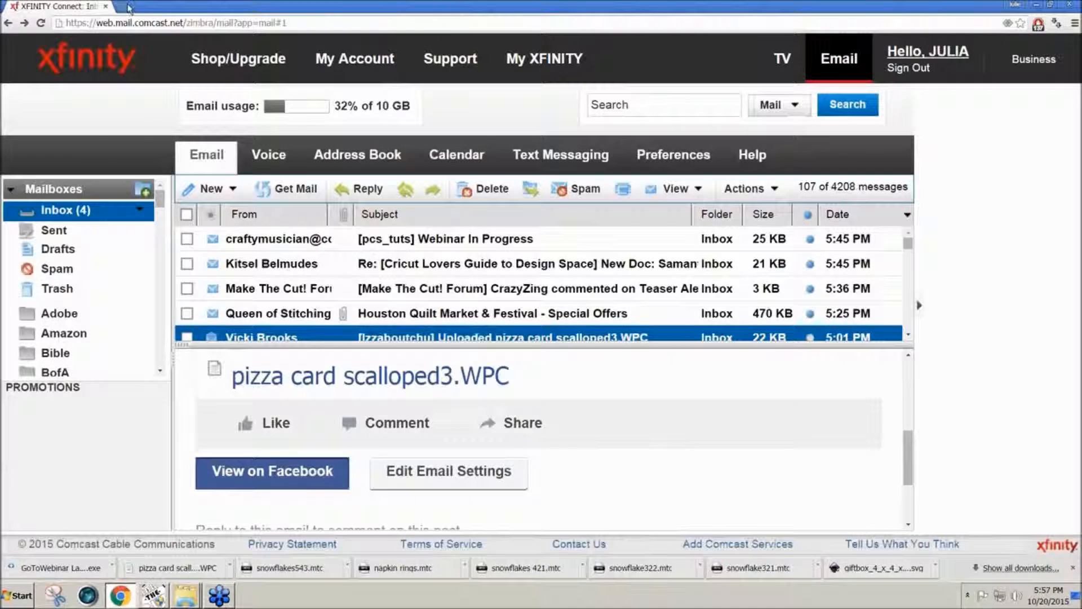
click(130, 7)
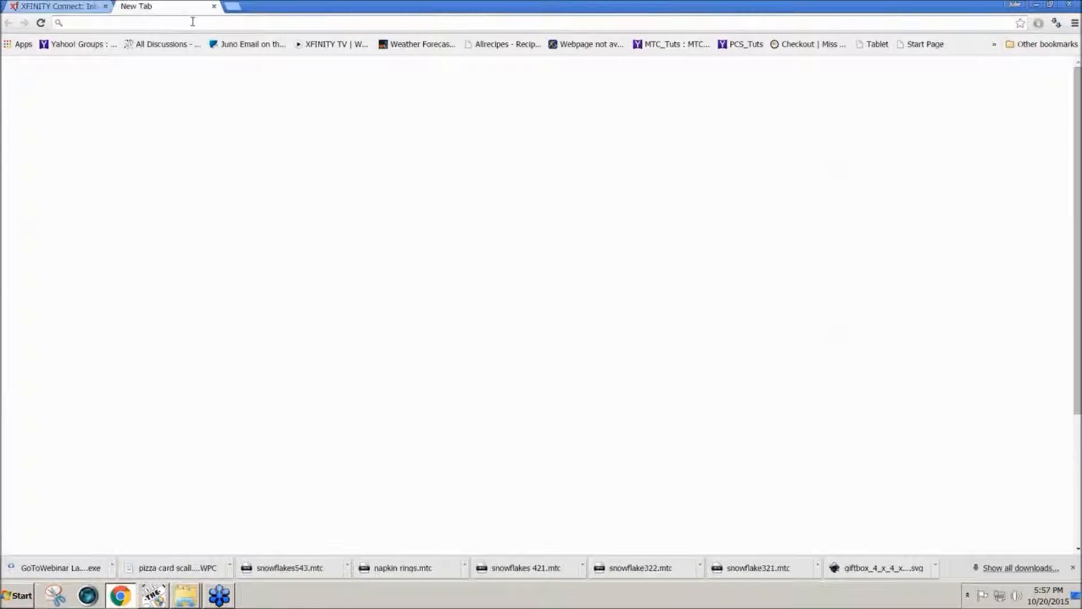
text(templ)
key(Return)
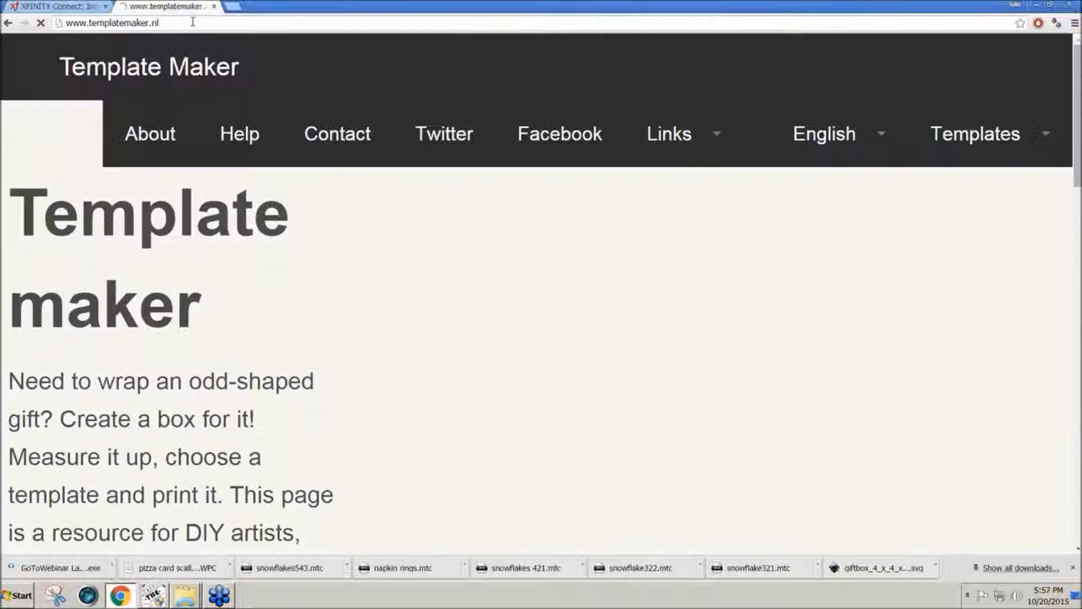
Look through the customisable box templates, including Match Box, Mailer and Heart Shaped Box, and return to the Gift Box template.
scroll(613, 203, down, 4)
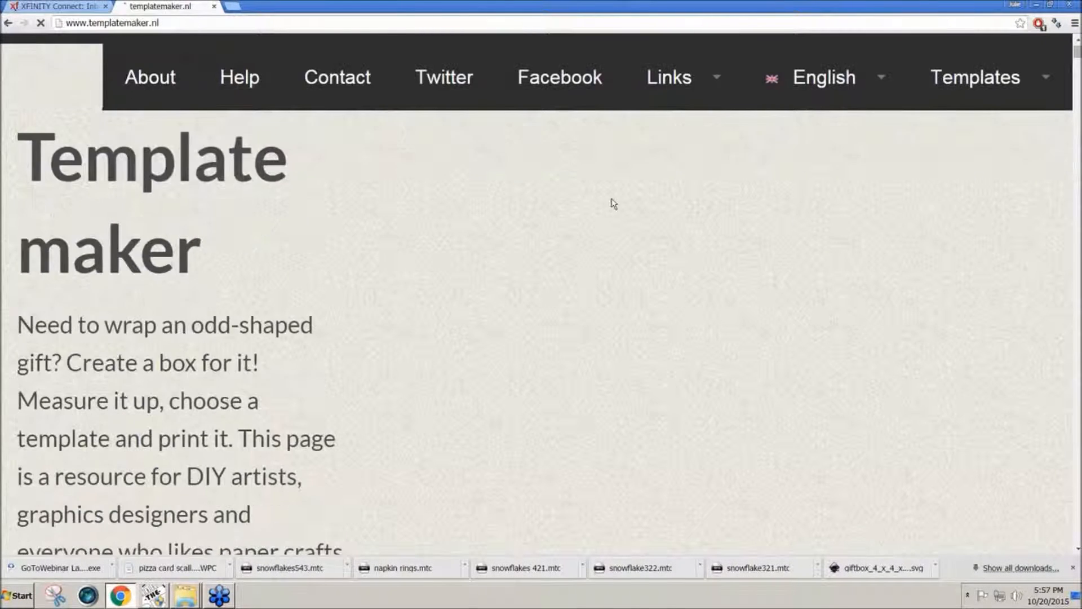
scroll(614, 203, down, 6)
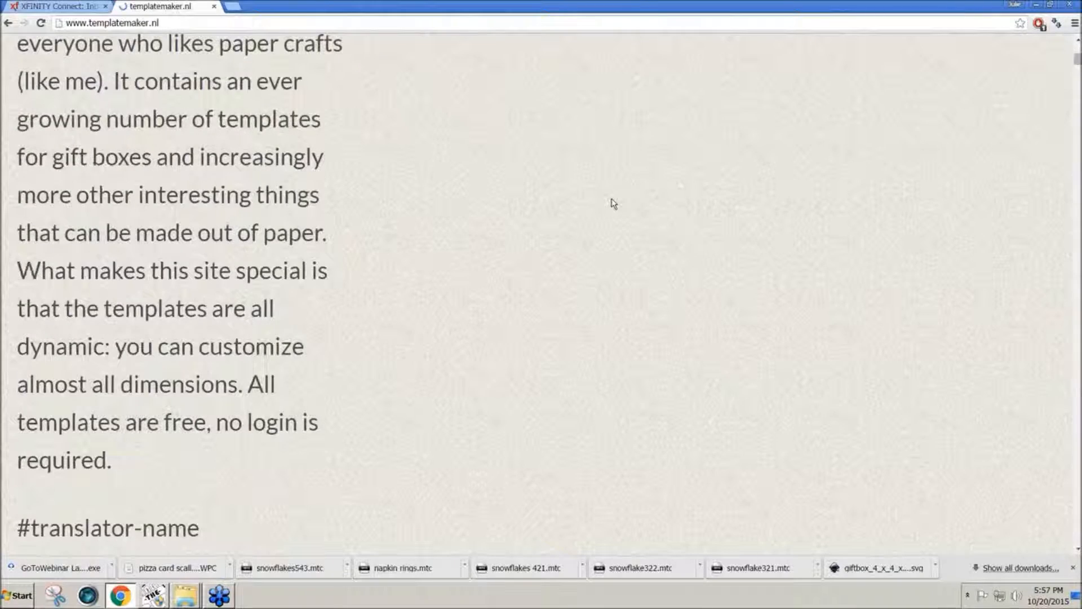
scroll(614, 203, down, 6)
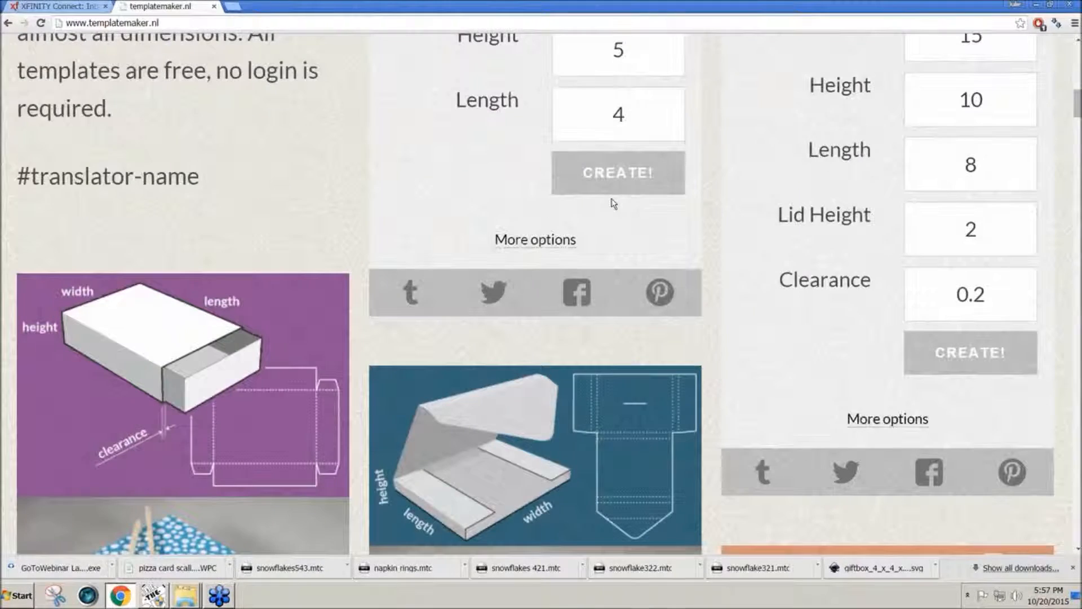
scroll(613, 203, down, 3)
scroll(614, 203, down, 4)
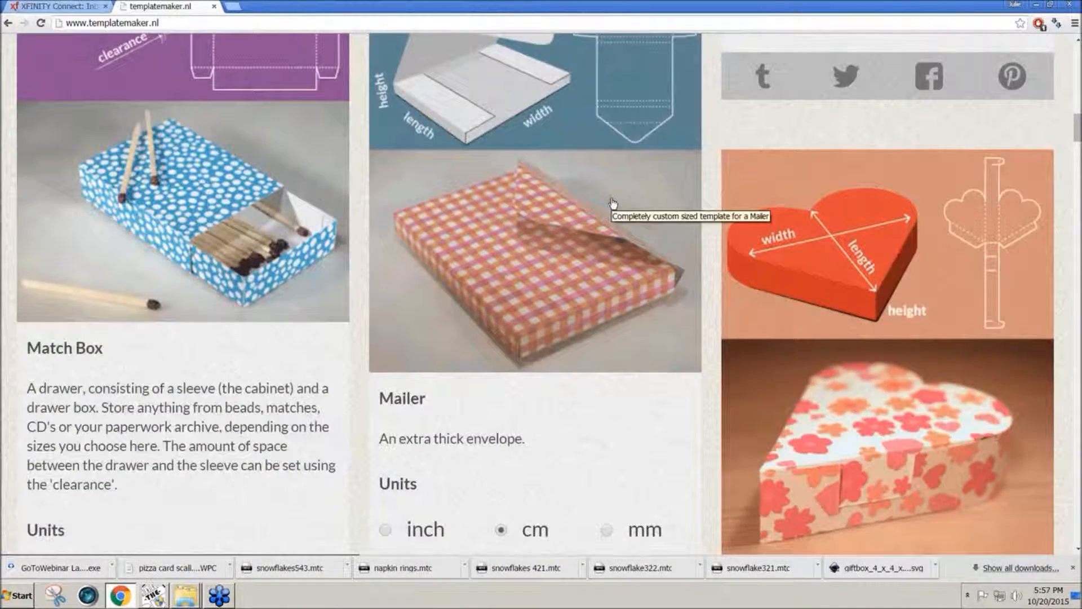
scroll(614, 203, down, 1)
scroll(614, 203, down, 4)
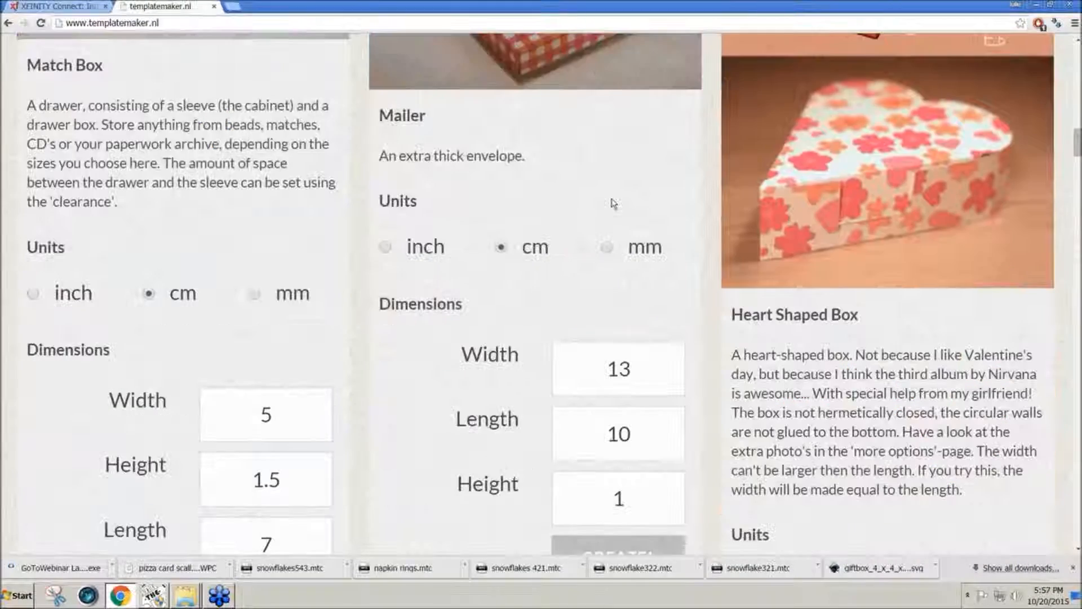
scroll(613, 203, down, 5)
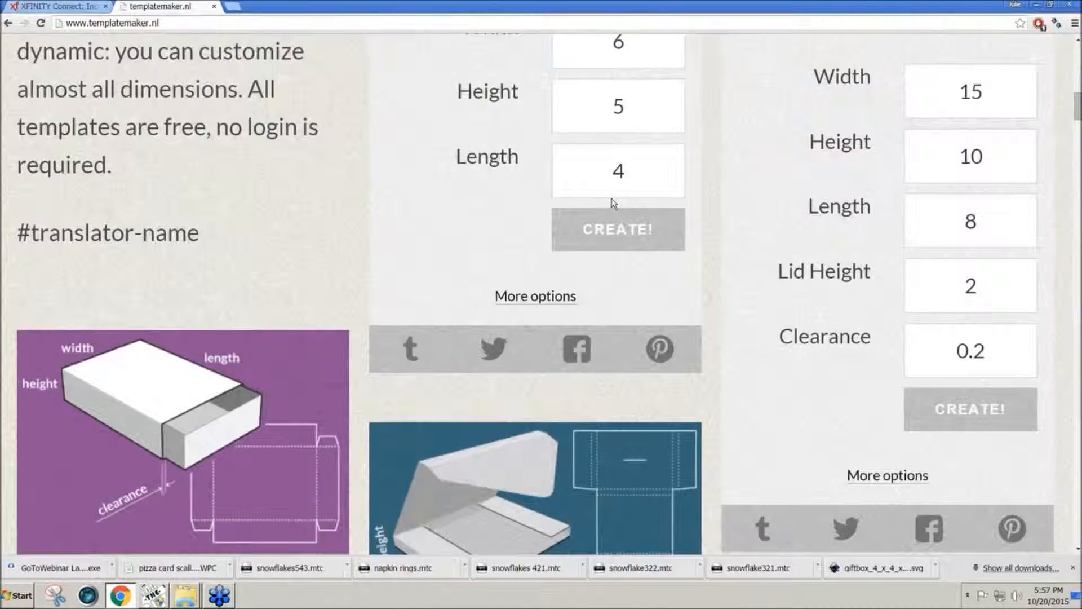
scroll(613, 203, up, 10)
scroll(614, 203, up, 3)
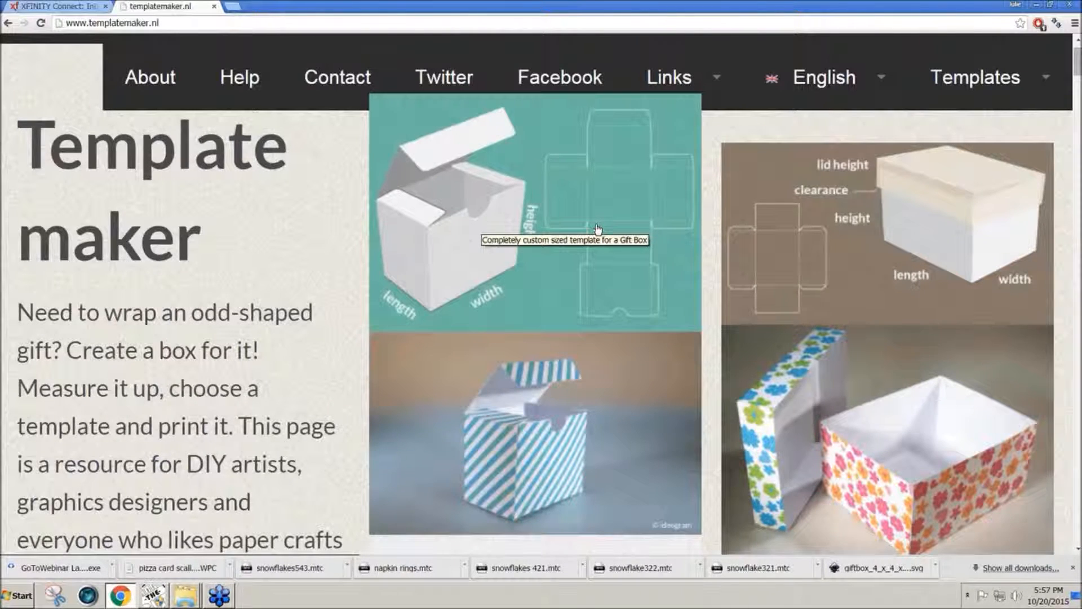
scroll(598, 228, down, 1)
scroll(598, 228, down, 1)
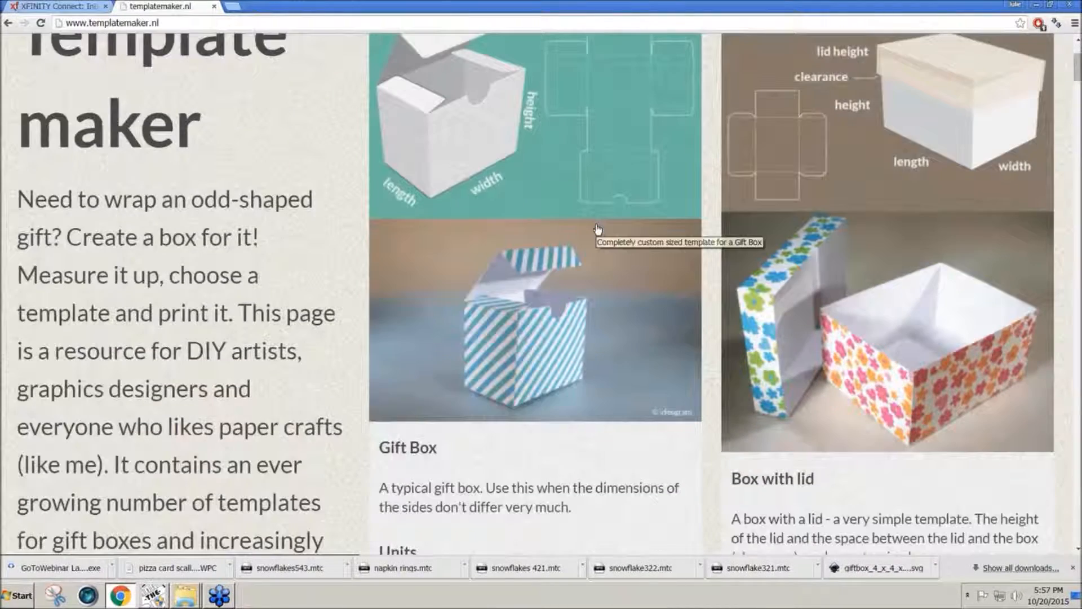
Open the customisation page of the Gift Box template.
scroll(598, 228, down, 4)
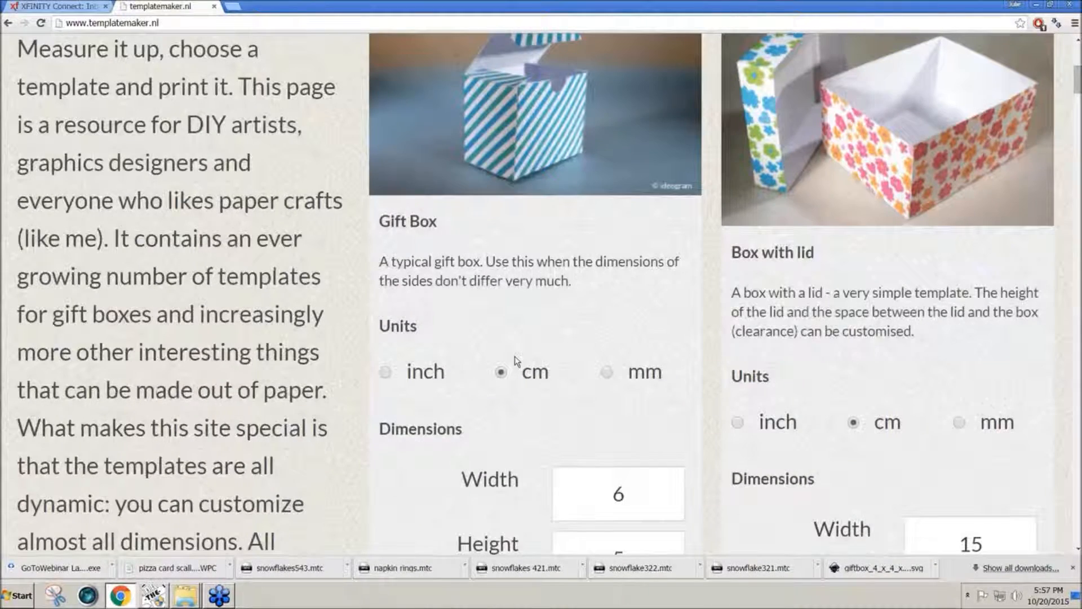
scroll(516, 361, down, 1)
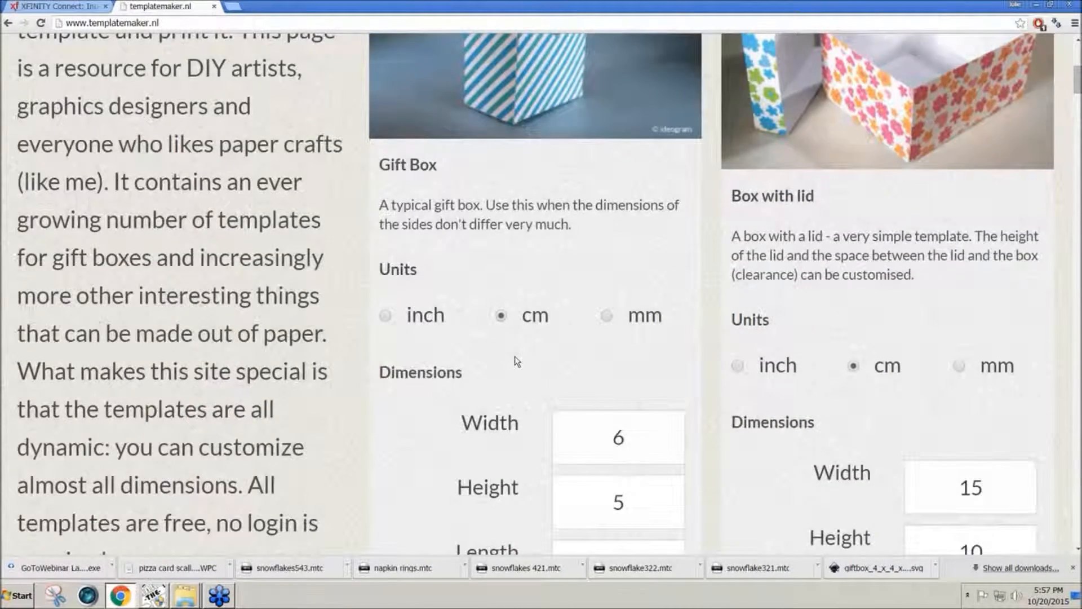
scroll(517, 361, down, 3)
click(527, 524)
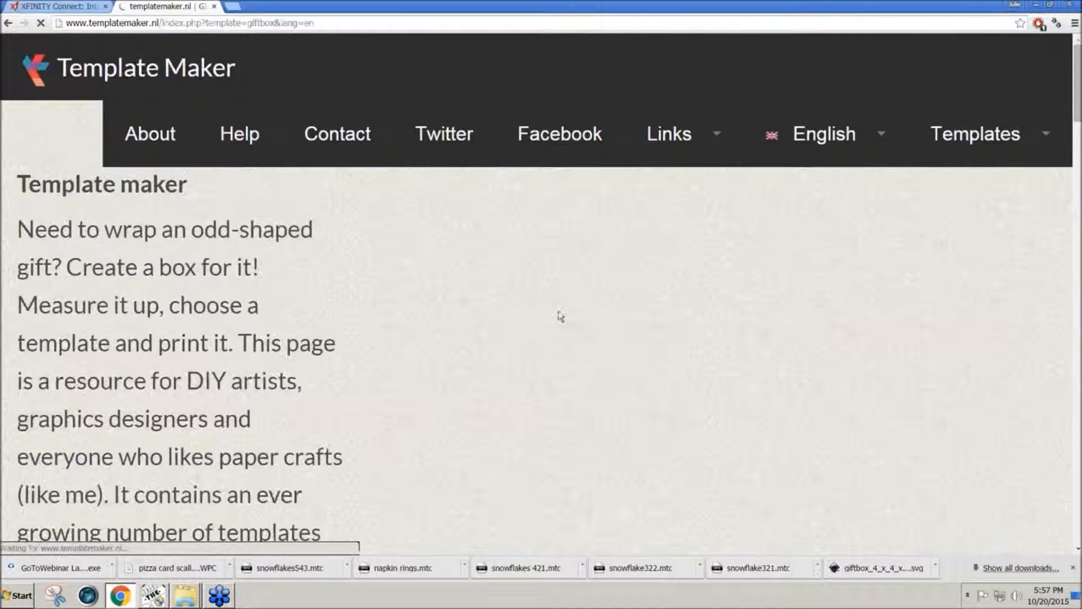
Set the gift box dimensions in inches to width 4, height 4 and length 1.
scroll(561, 316, down, 1)
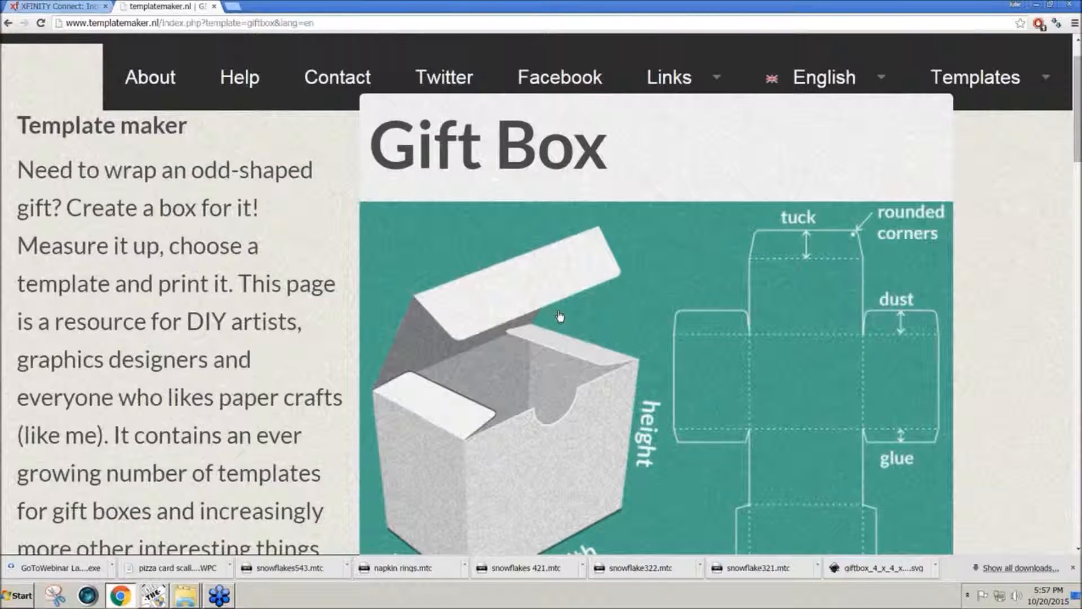
scroll(560, 316, down, 3)
scroll(559, 316, down, 6)
drag(833, 351, 759, 352)
text(4)
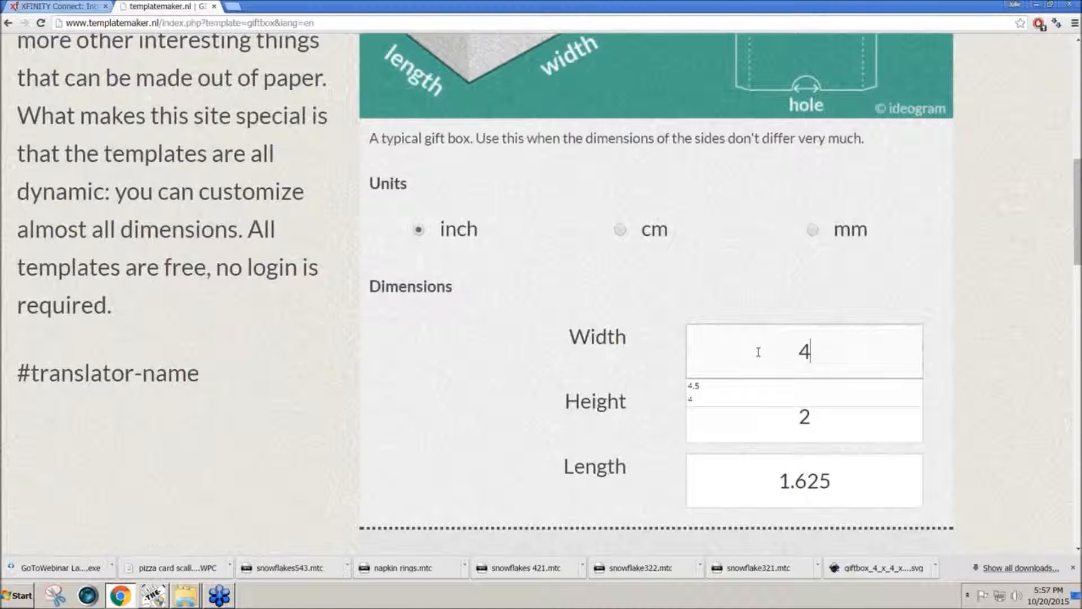
key(Tab)
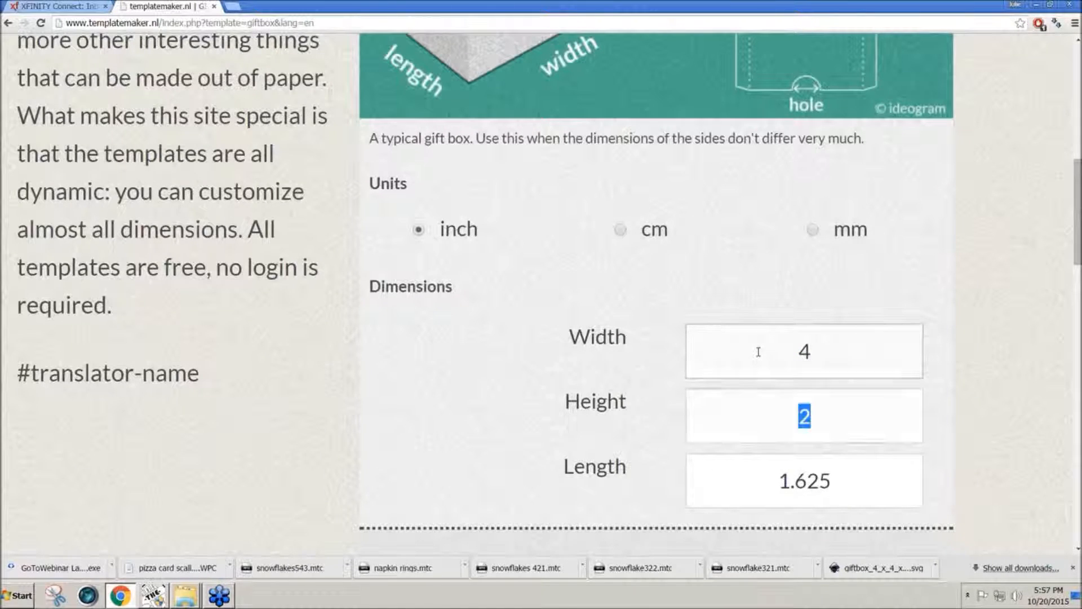
text(4)
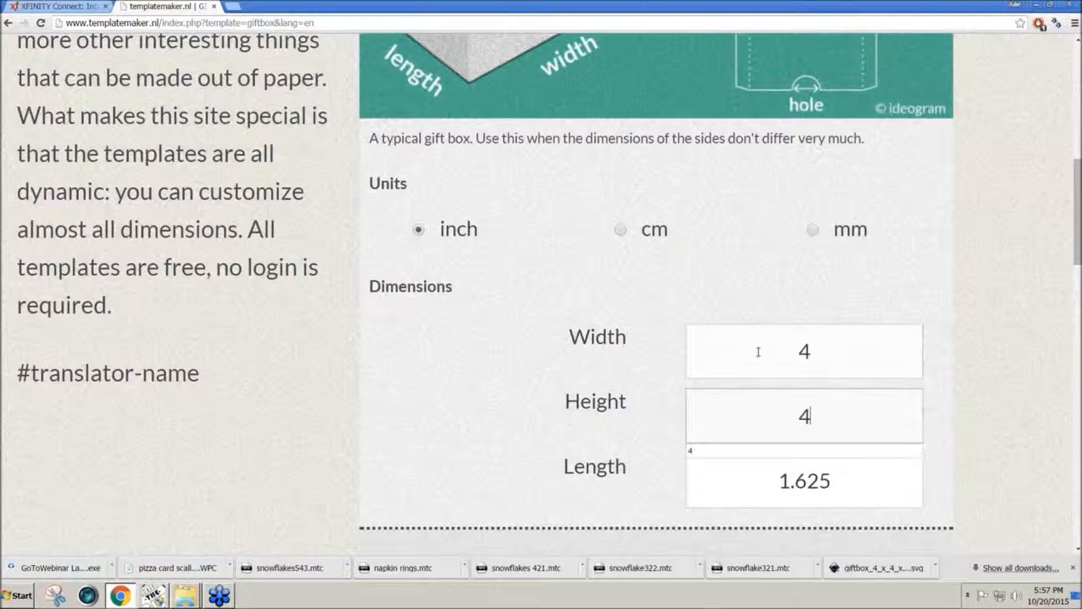
key(Tab)
text(1)
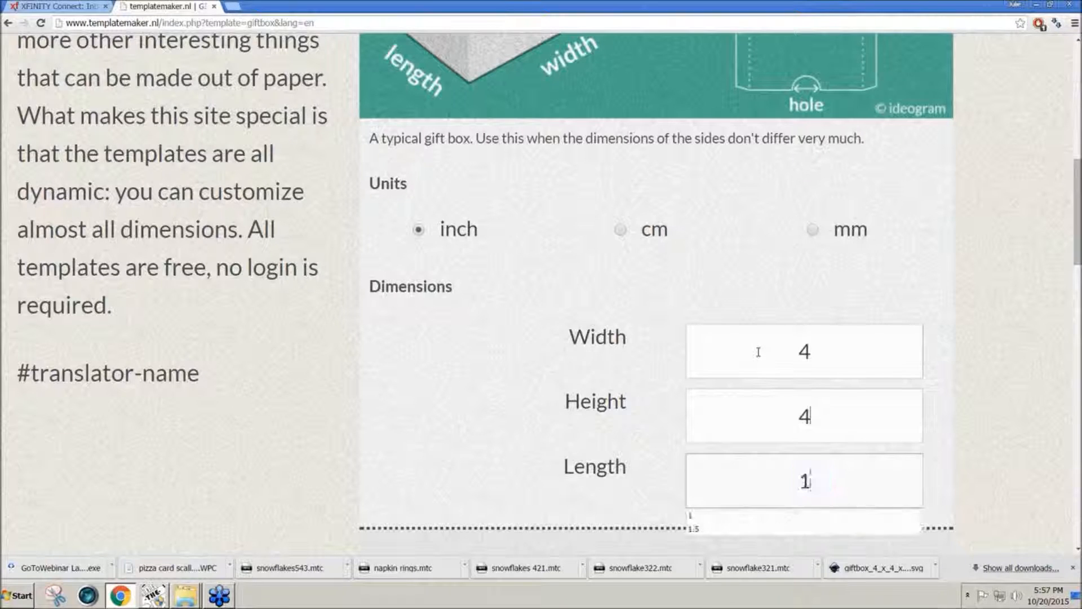
key(Escape)
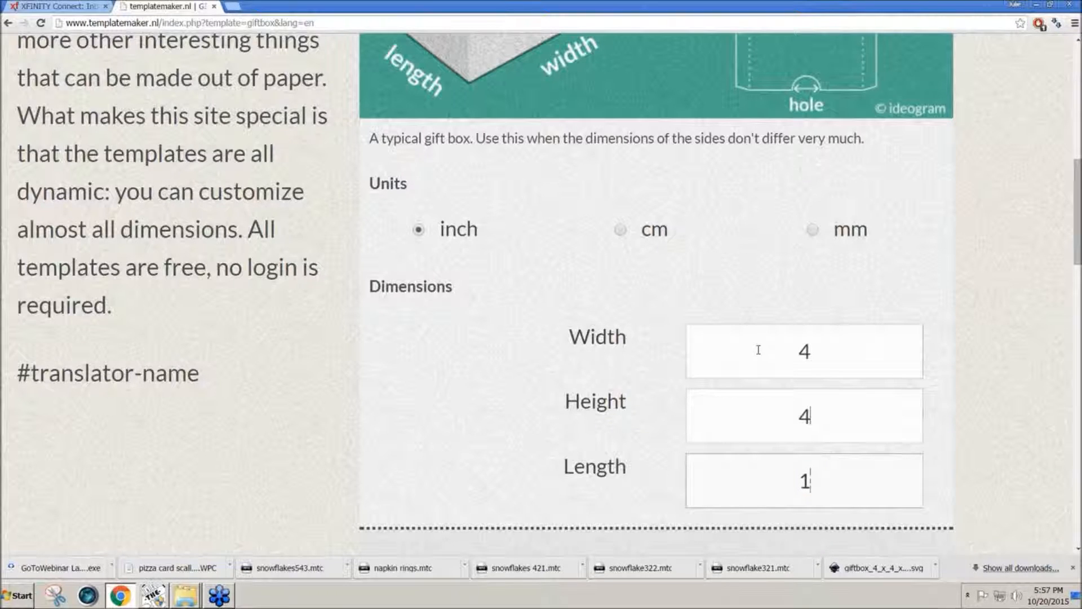
Choose SVG as the file format and generate the gift box template.
scroll(759, 350, down, 10)
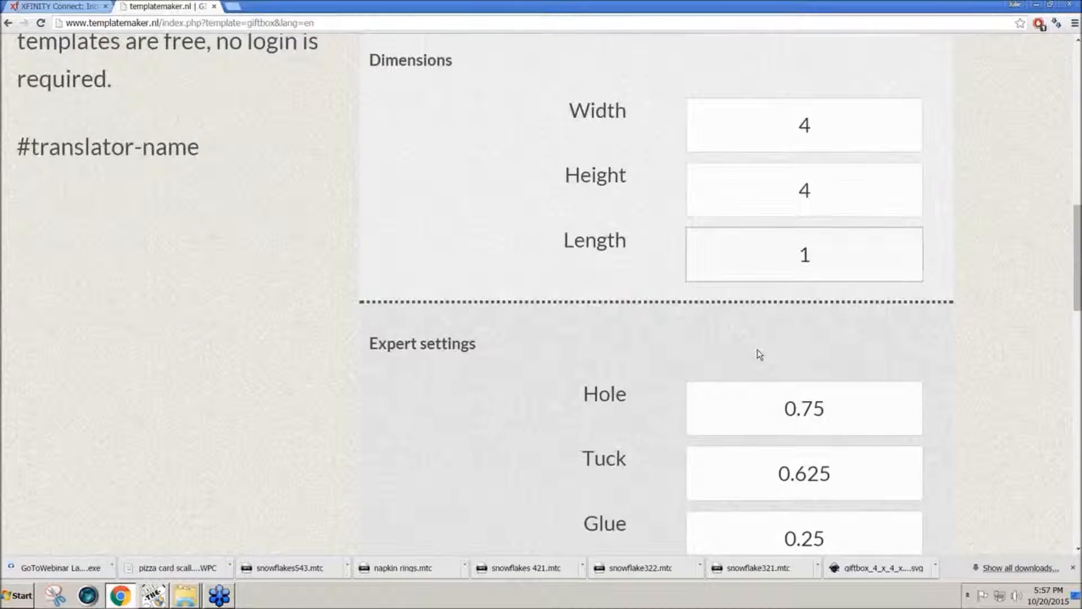
click(692, 432)
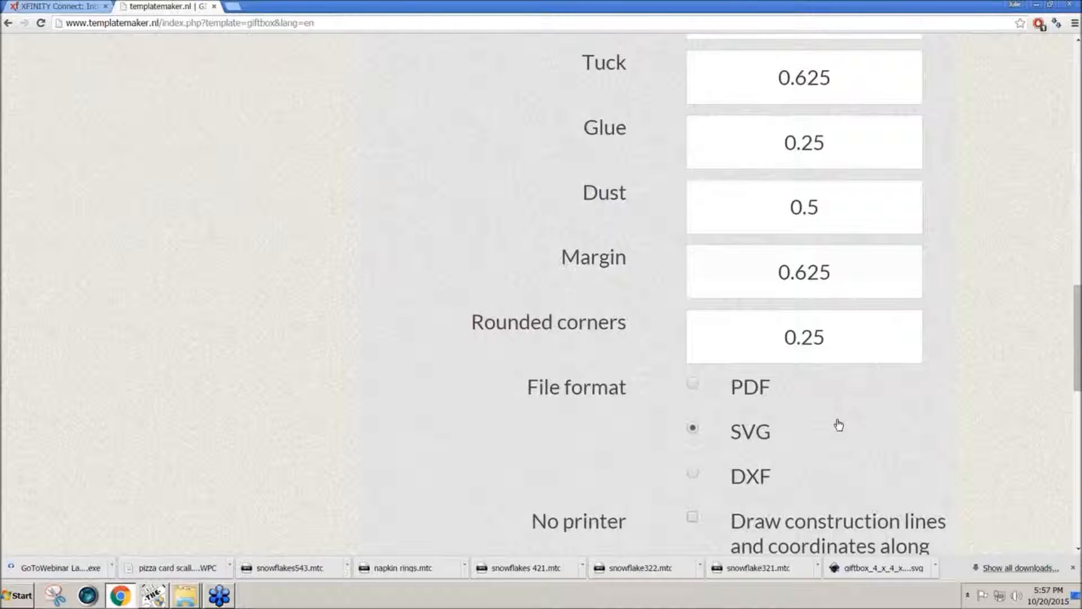
scroll(839, 425, down, 4)
click(812, 428)
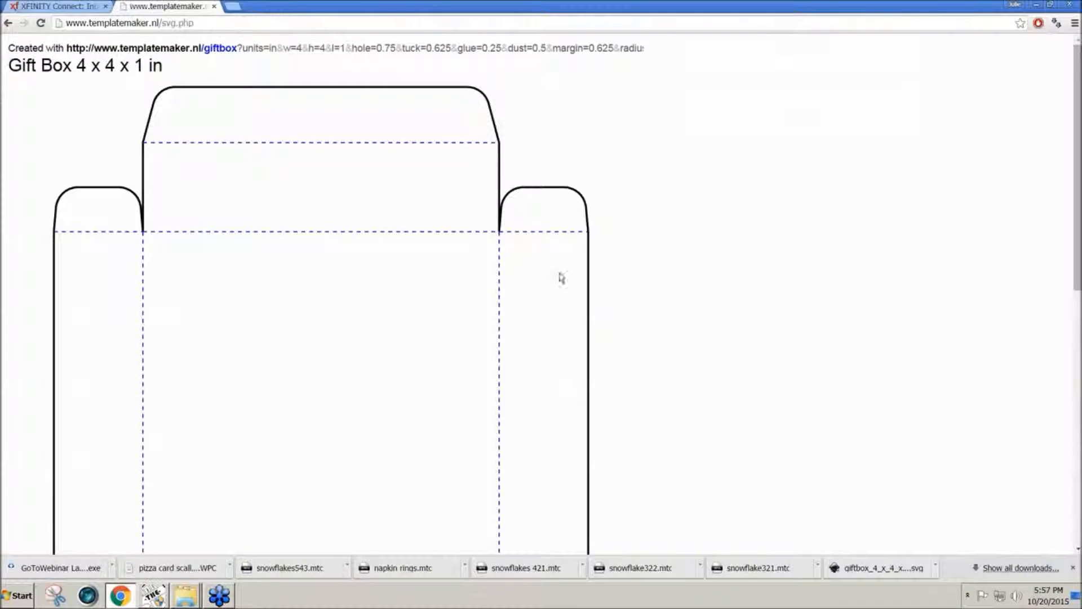
Save the generated template to the Desktop as giftbox_4_x_4_x_1_in.svg.
drag(1079, 266, 1078, 224)
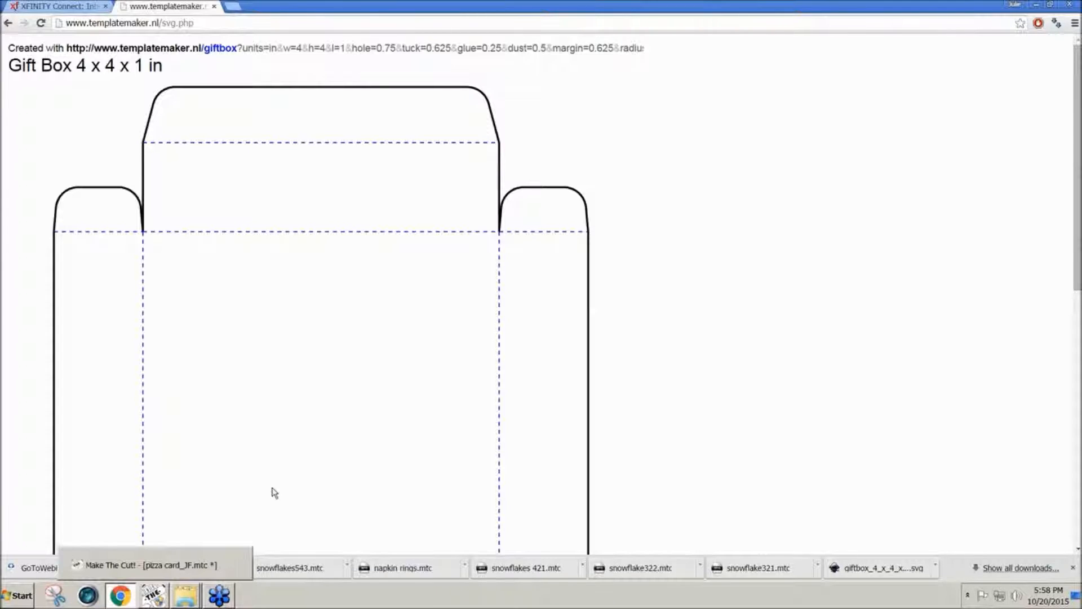
right_click(310, 376)
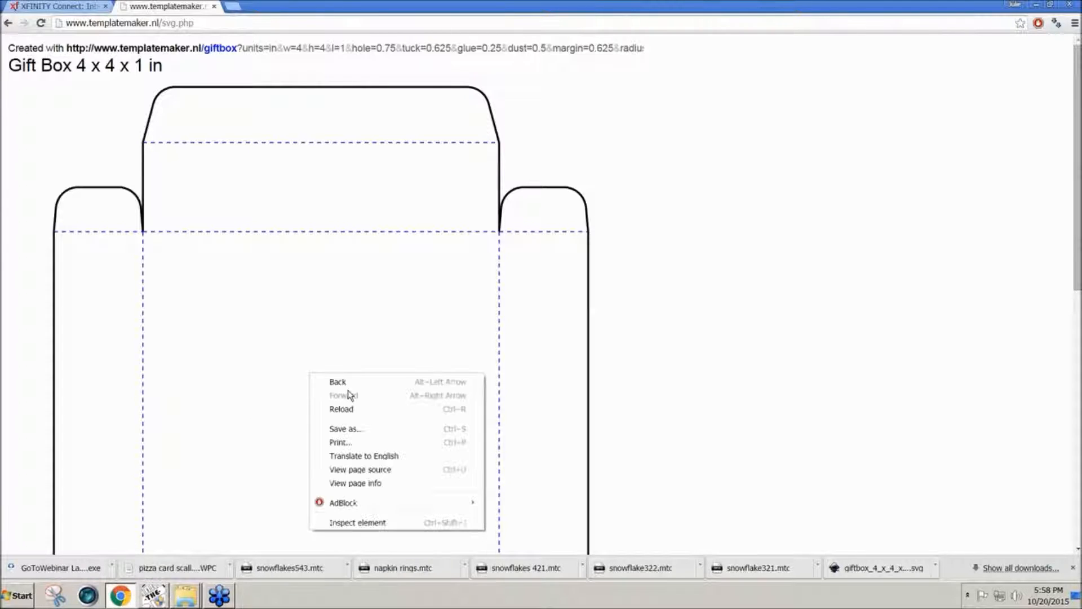
click(361, 432)
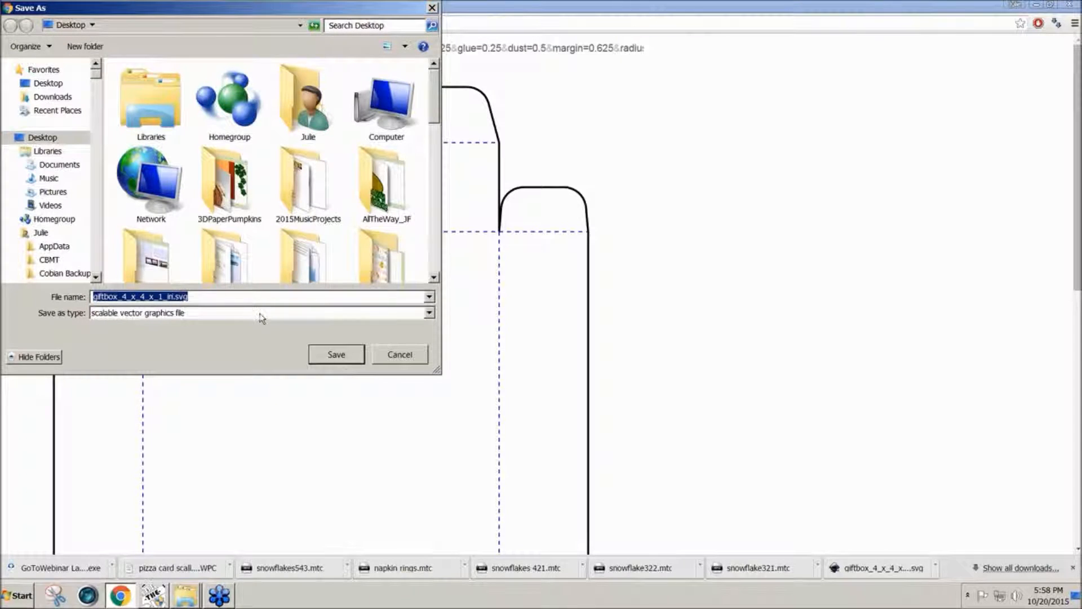
click(345, 362)
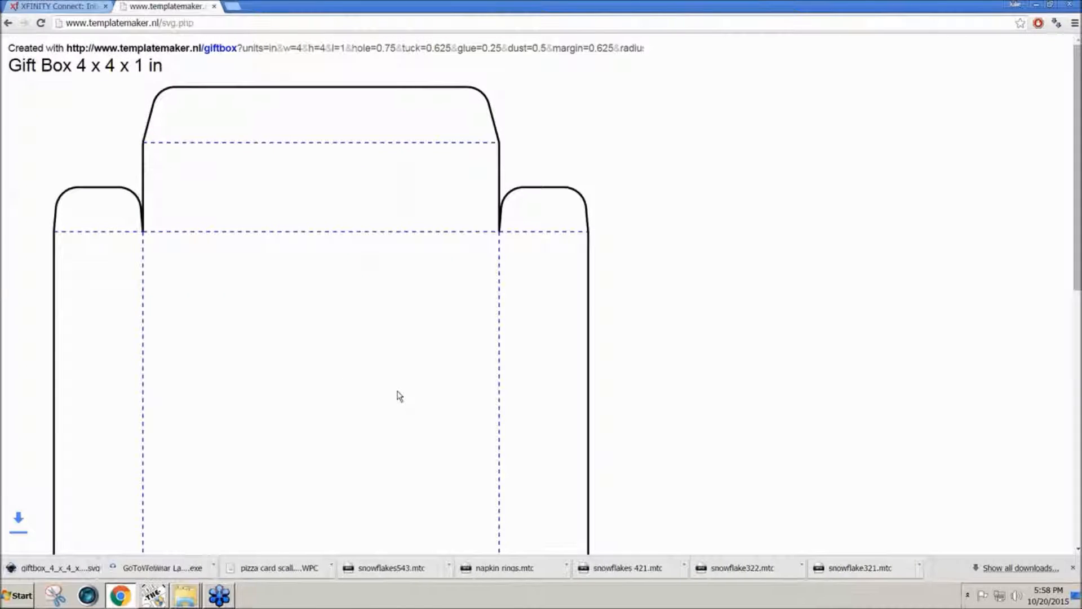
Switch to Make The Cut! and add a page named New Page after the Photo page of pizza card_JF.mtc.
click(153, 597)
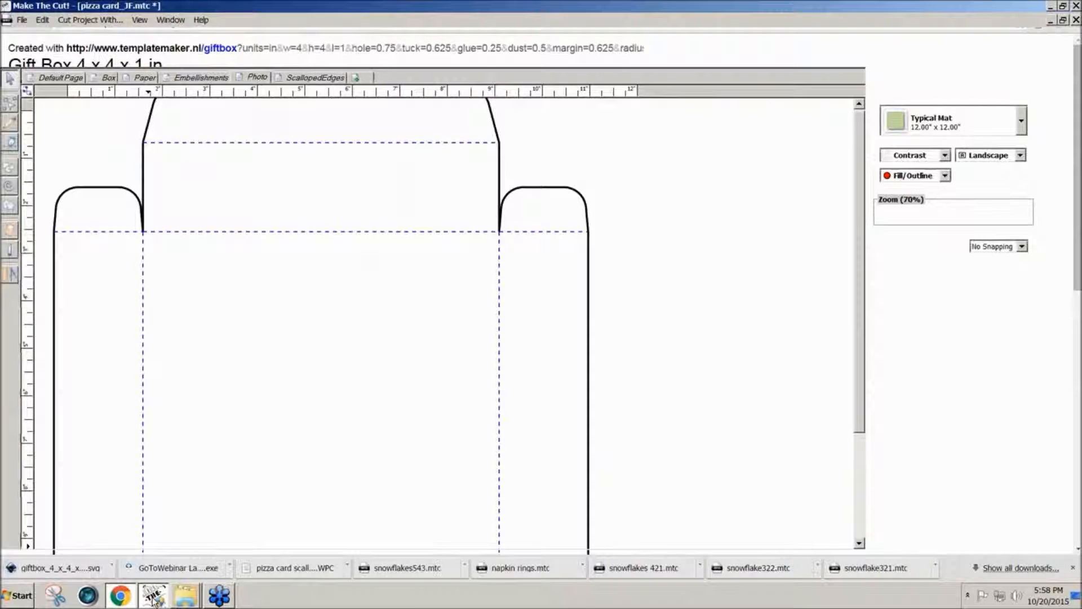
click(356, 78)
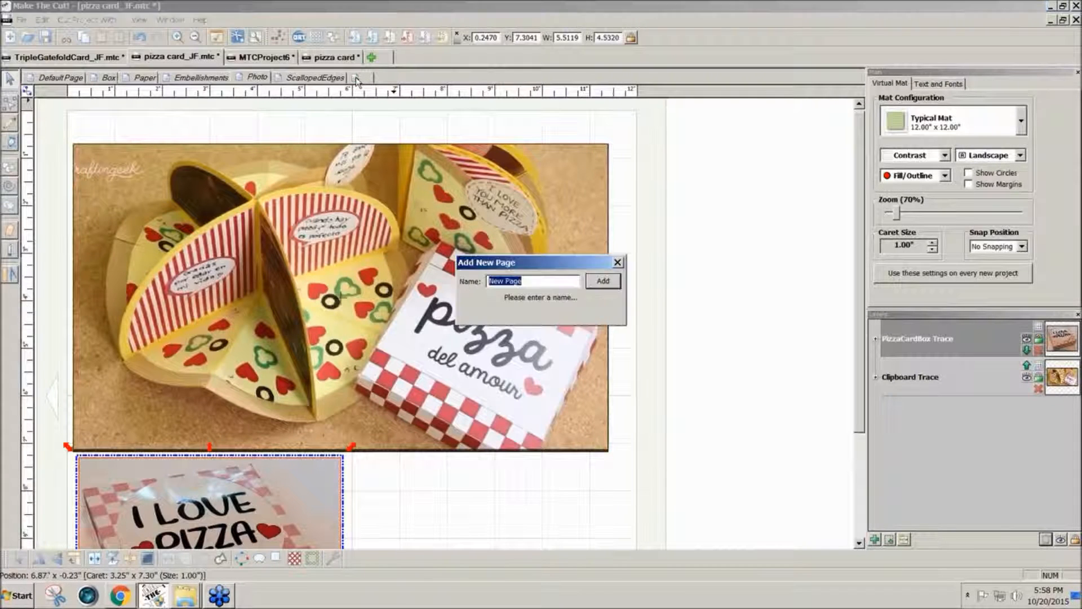
click(602, 280)
click(85, 136)
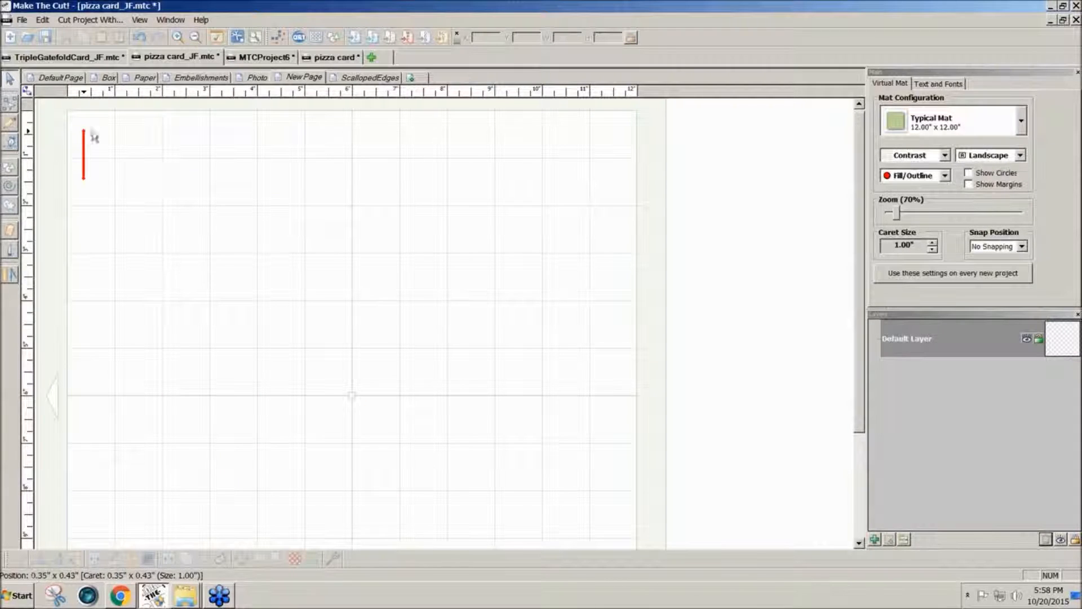
Import giftbox_4_x_4_x_1_in.svg from the Desktop onto the new page.
click(354, 42)
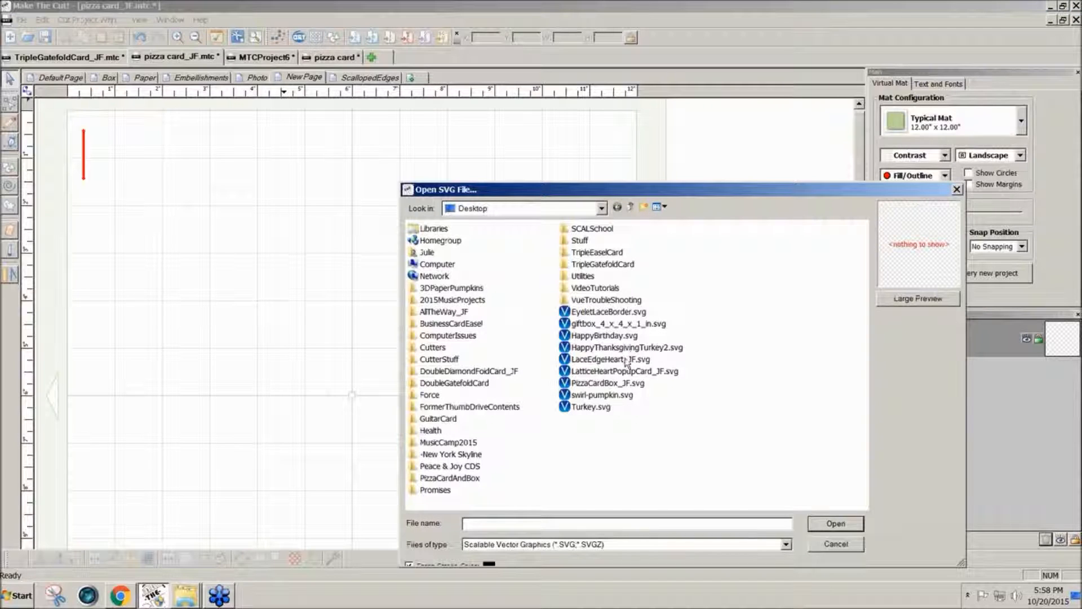
click(636, 326)
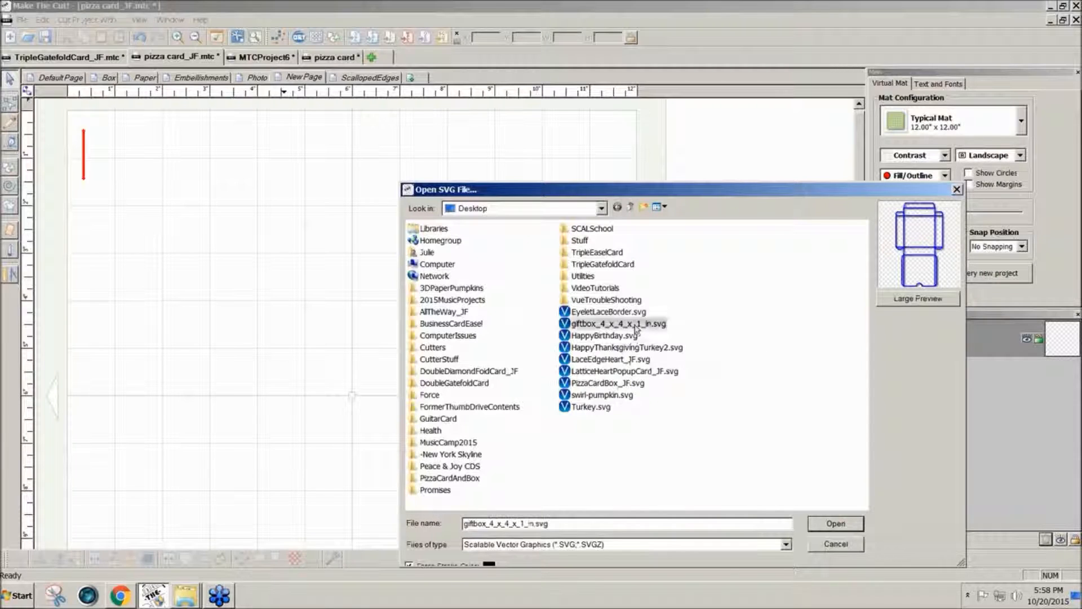
click(834, 524)
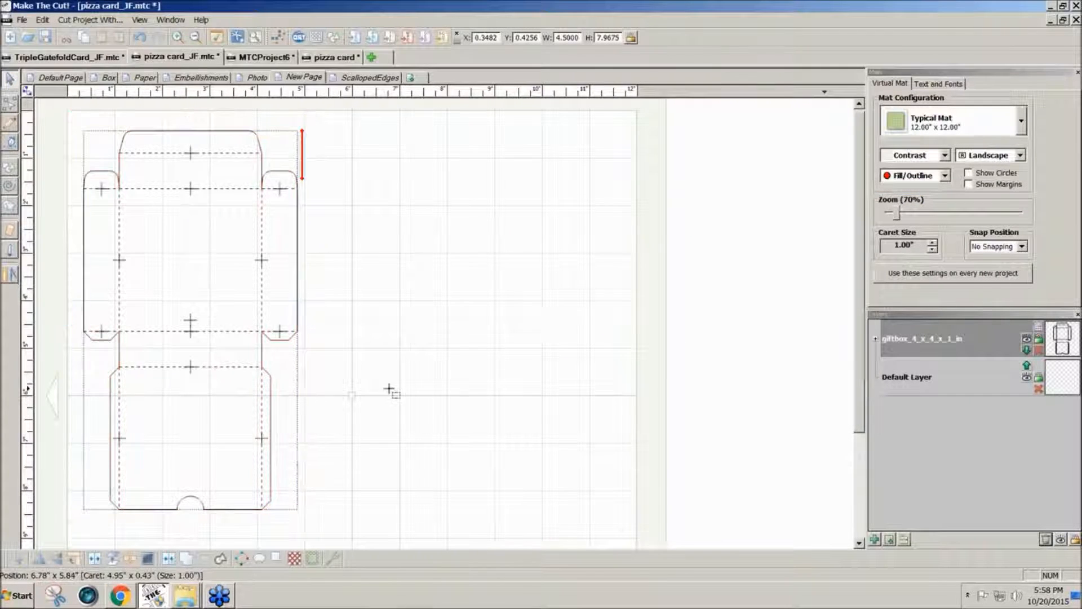
click(182, 293)
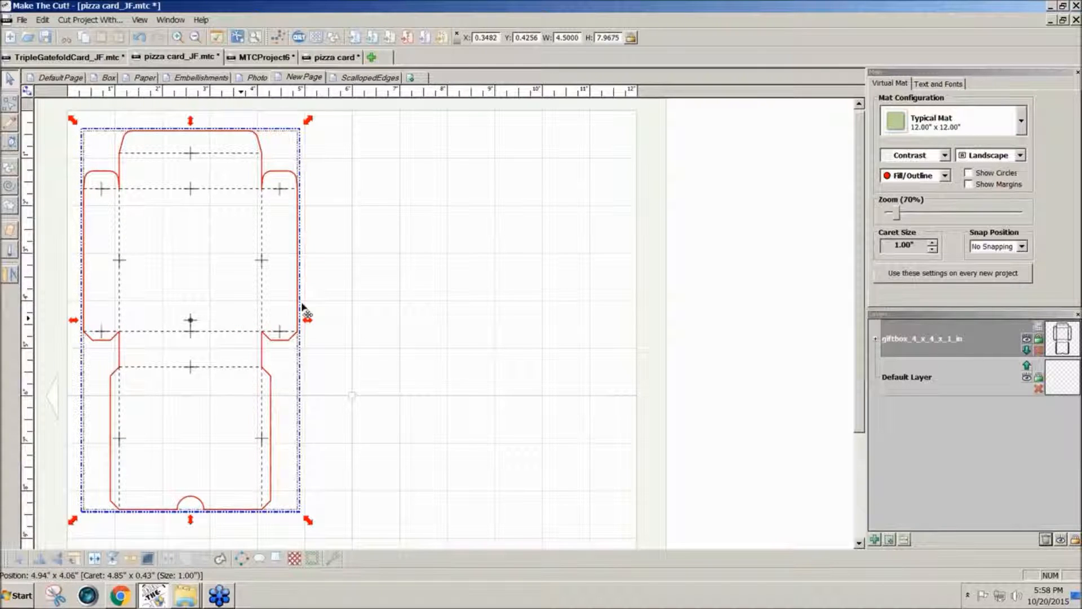
click(363, 284)
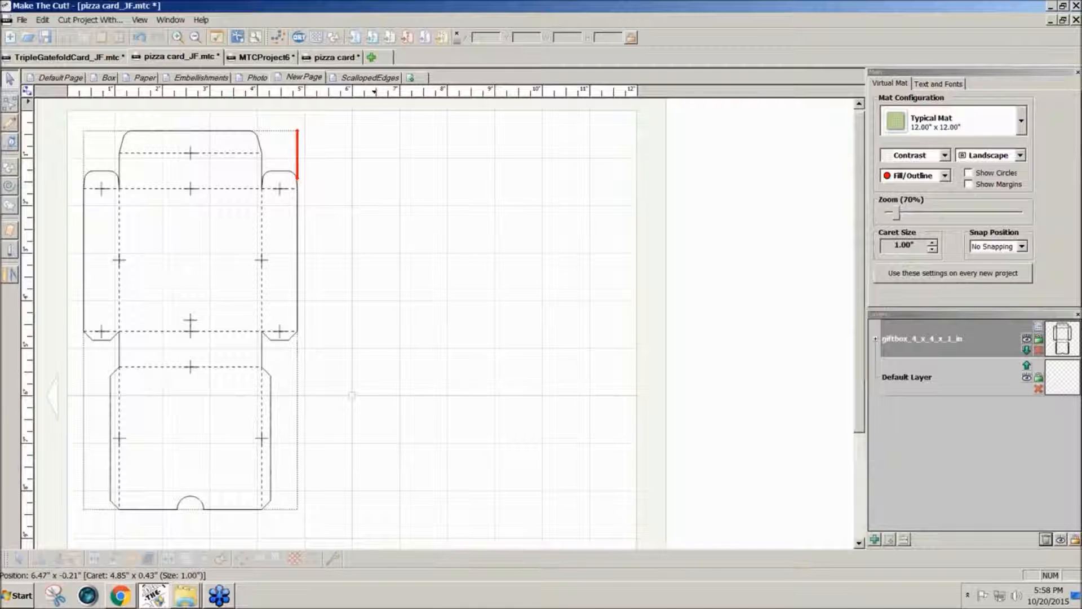
Find the Square polygon in Basic Shapes, add it to the page and place it to the right of the box template.
click(333, 37)
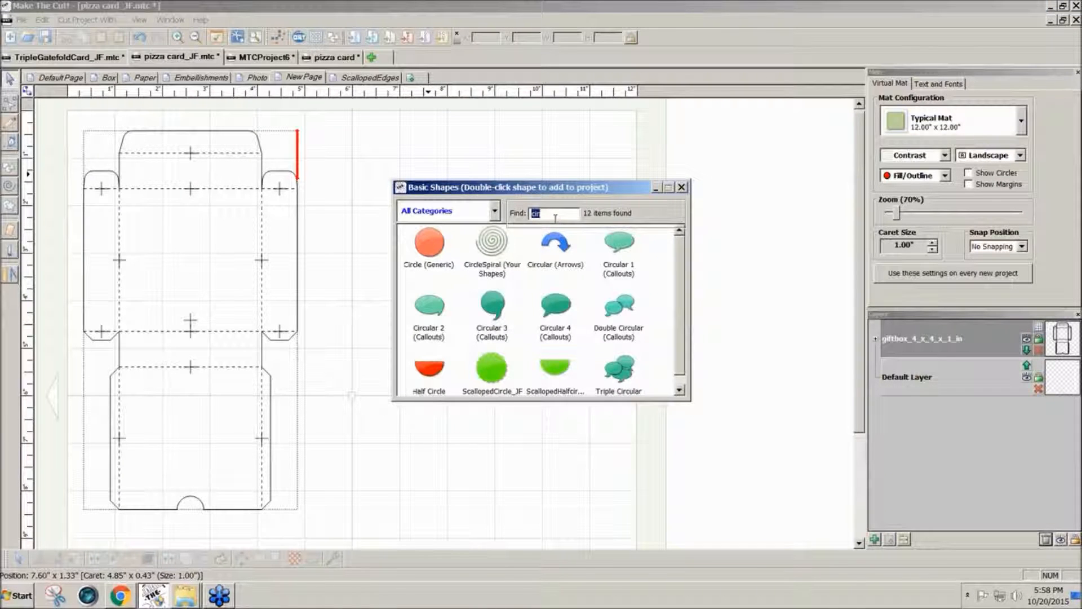
text(sq)
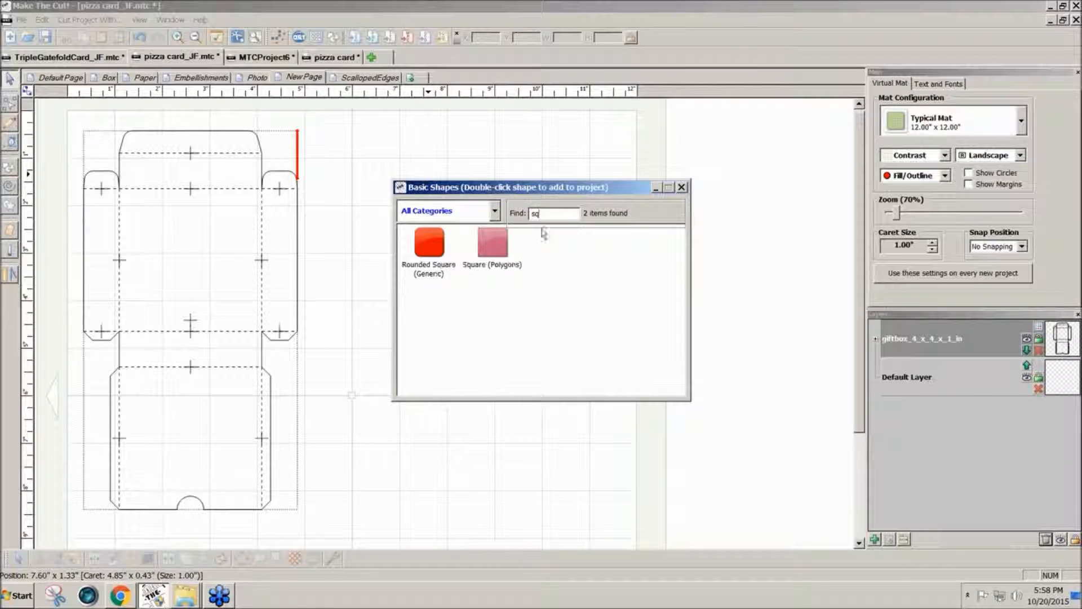
double_click(496, 248)
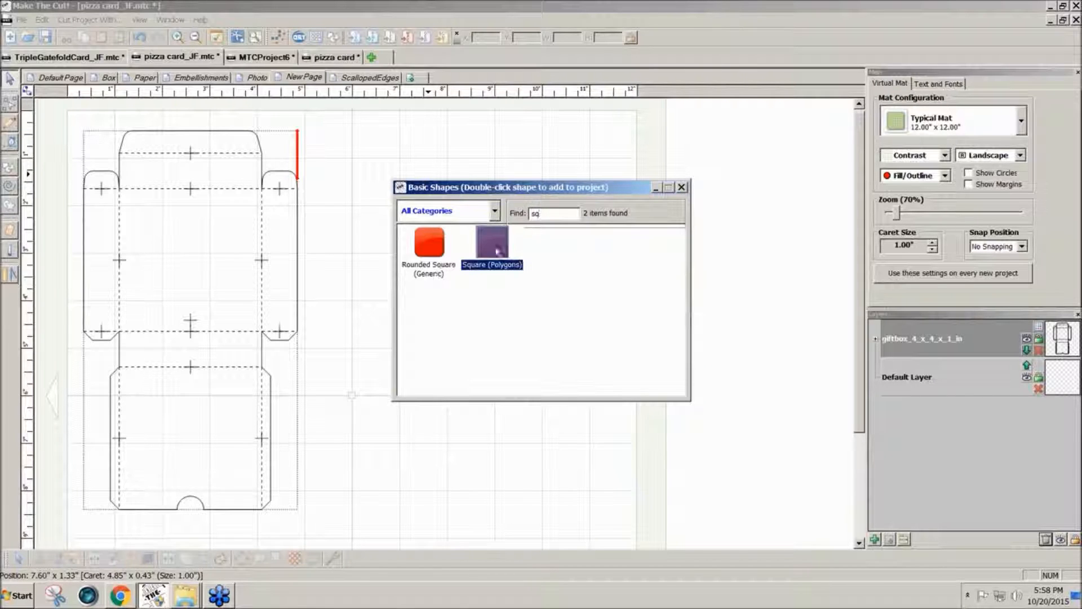
click(682, 187)
drag(324, 169, 372, 206)
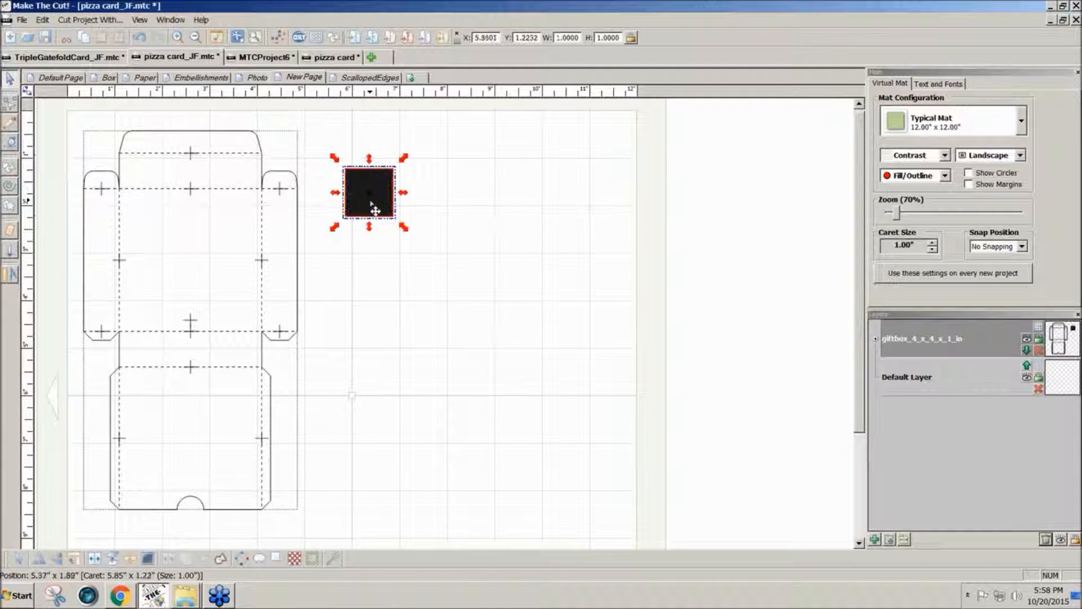
Resize the square to 4 inches wide and 4 inches high.
double_click(567, 38)
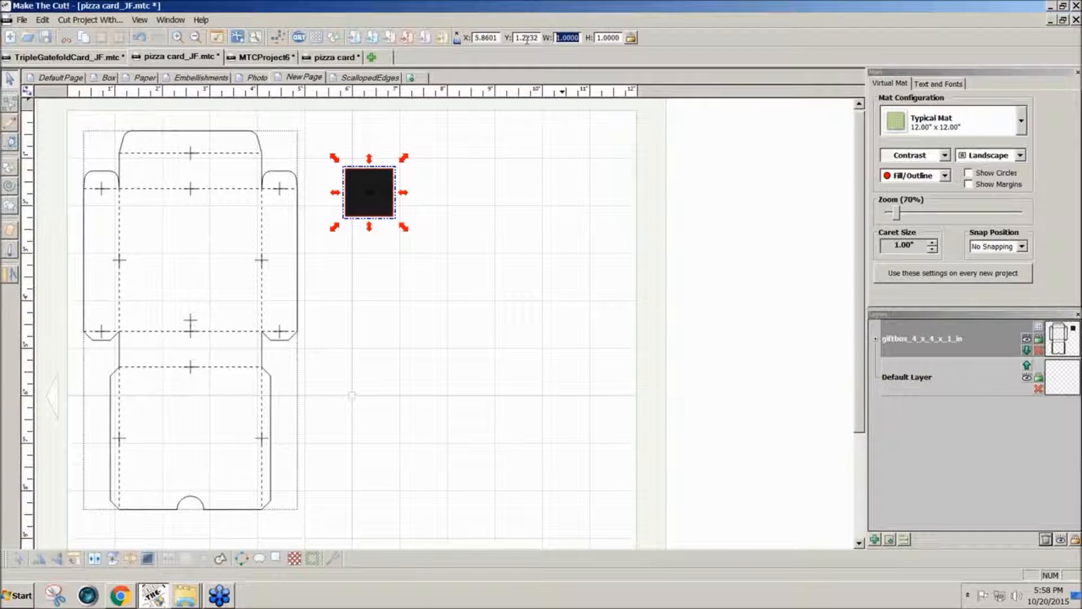
text(4)
key(Return)
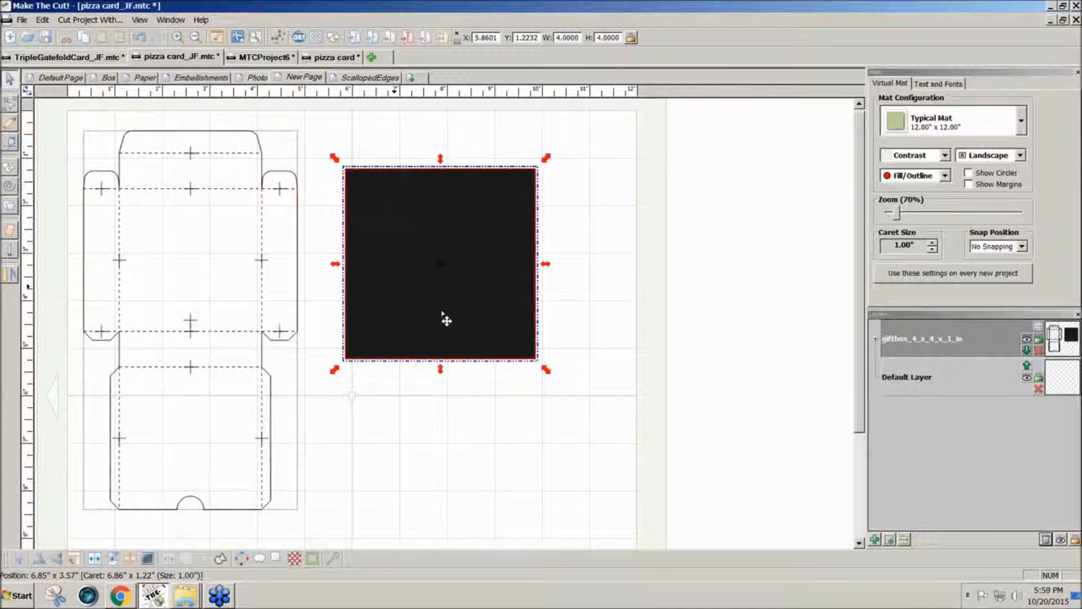
Change the mat's colour scheme to Green and move the square to about X 5.99, Y 3.35.
click(945, 155)
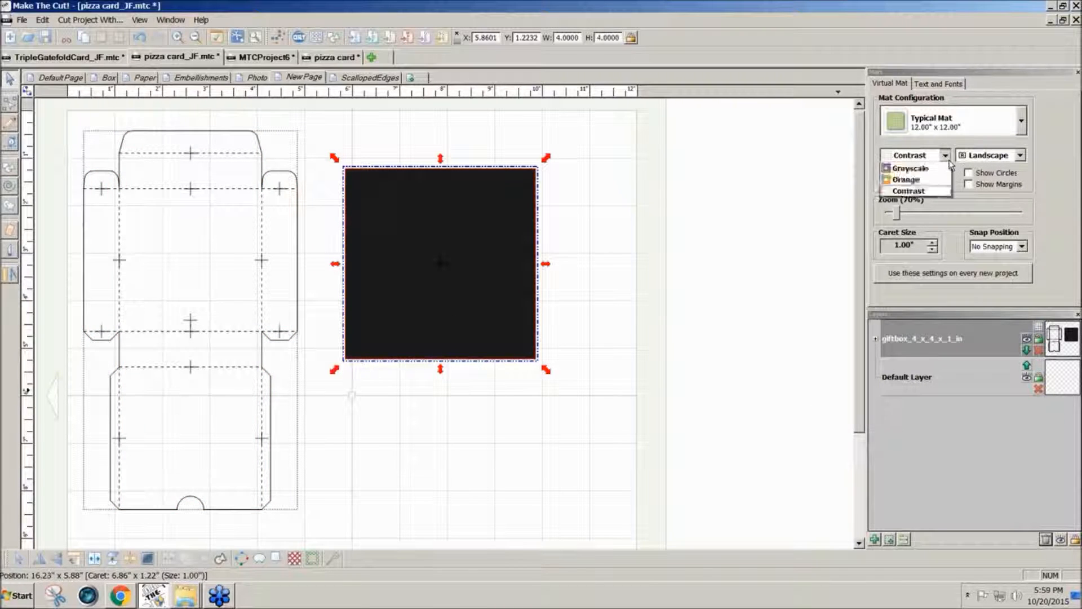
click(903, 166)
mouse_move(472, 321)
mouse_down()
mouse_move(459, 316)
mouse_move(476, 309)
mouse_up()
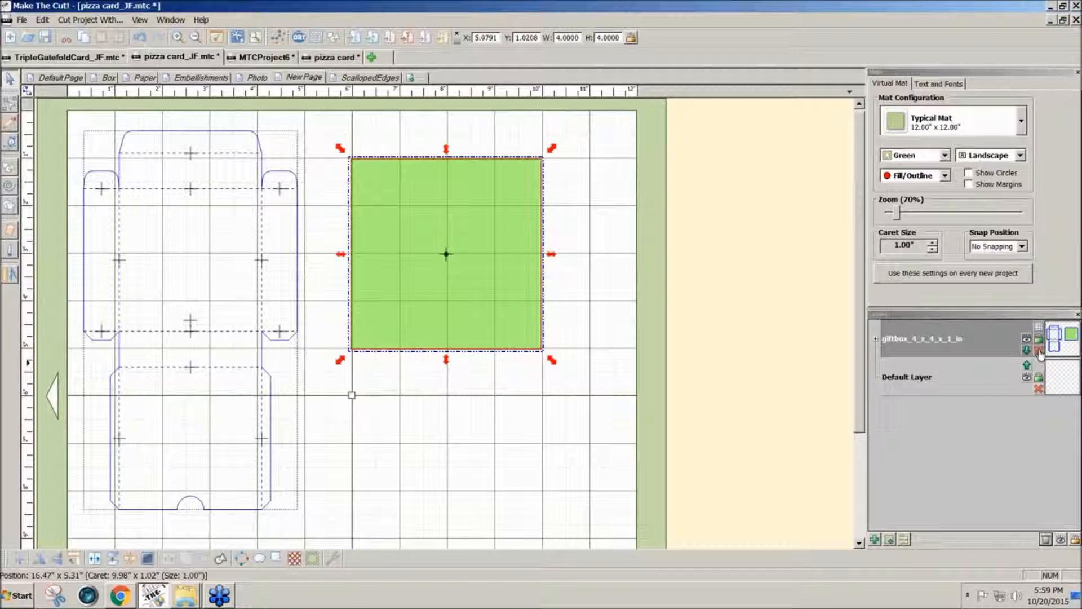
drag(475, 317, 473, 426)
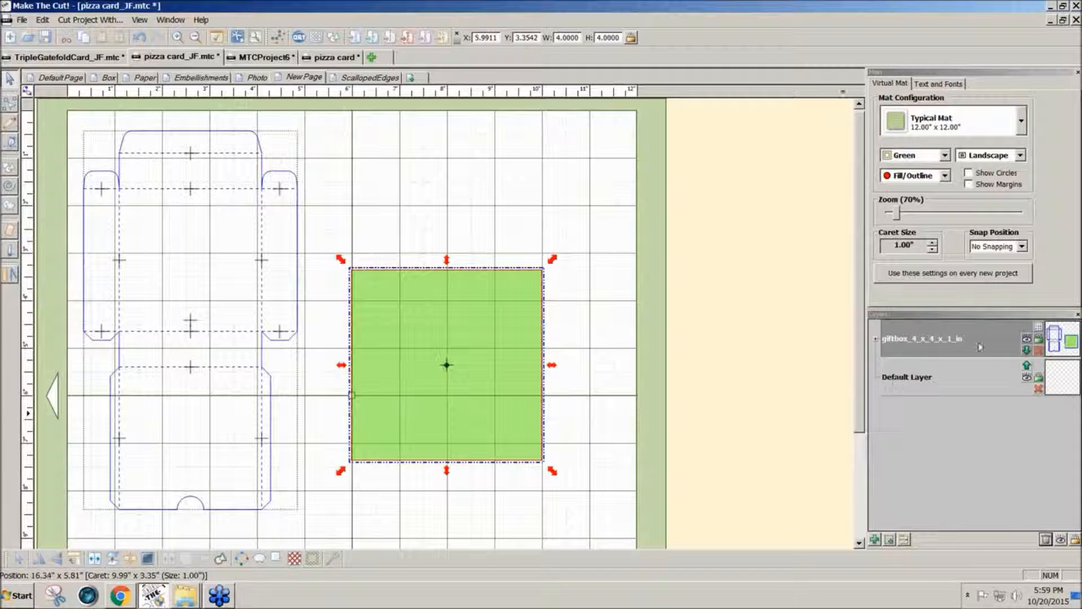
click(1041, 351)
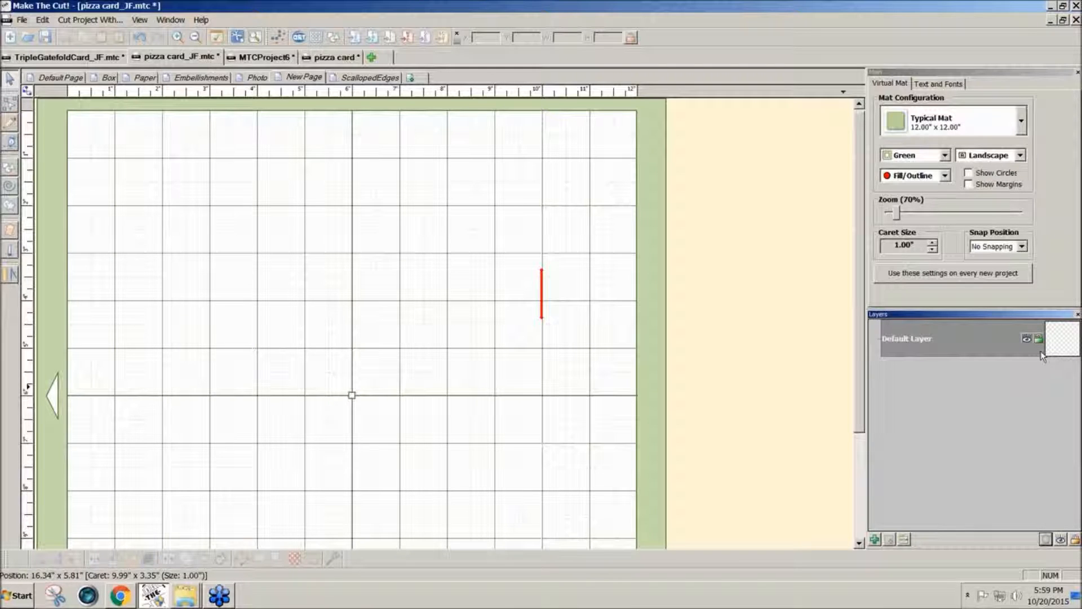
click(820, 344)
key(ctrl+z)
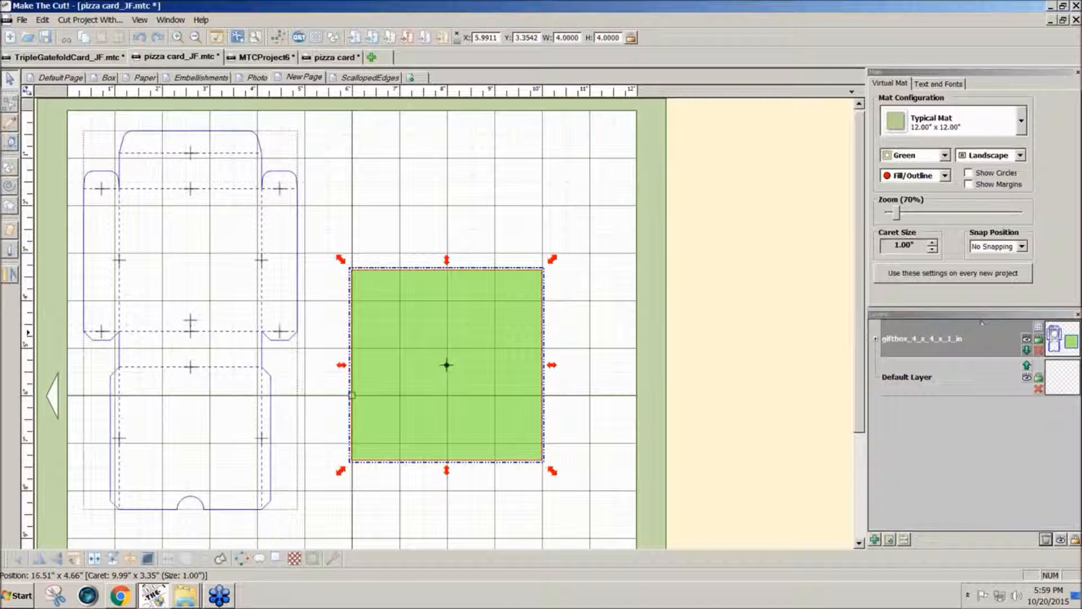
Move the green square onto its own new layer and lock that layer.
click(1042, 340)
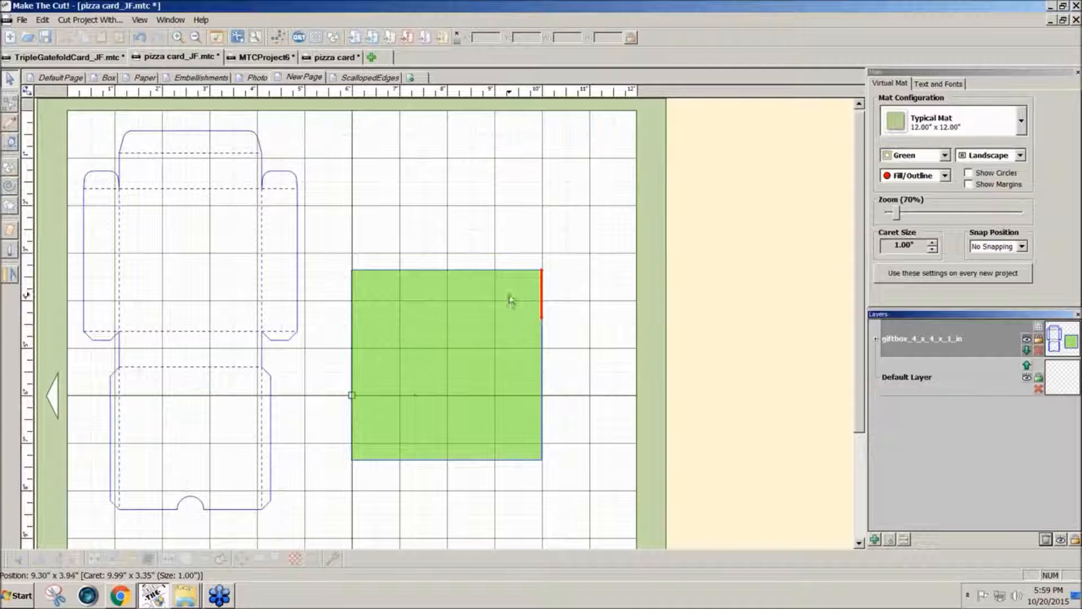
drag(341, 517, 104, 154)
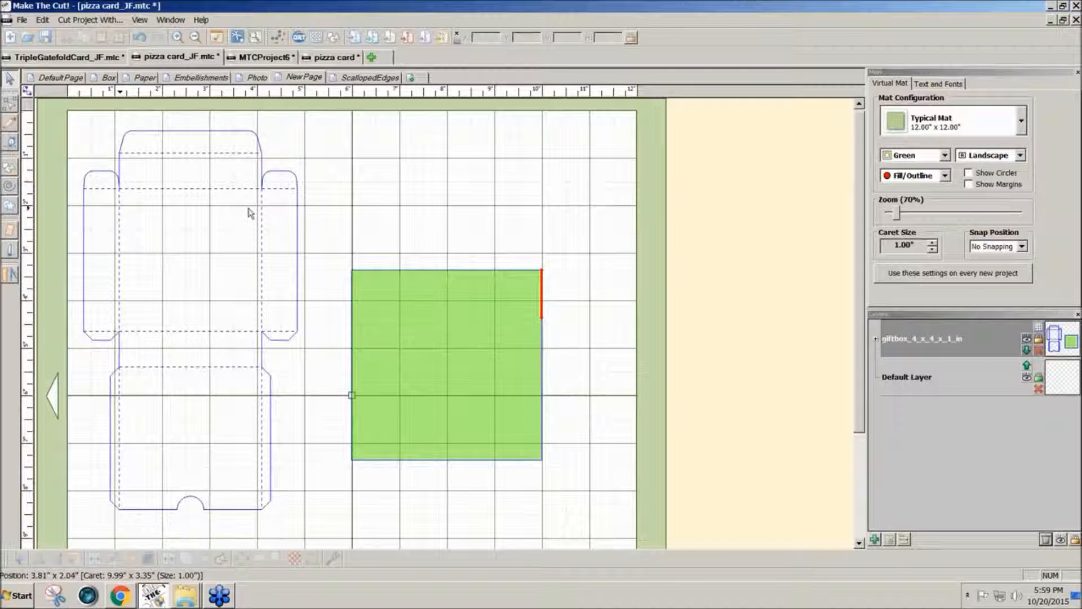
click(386, 353)
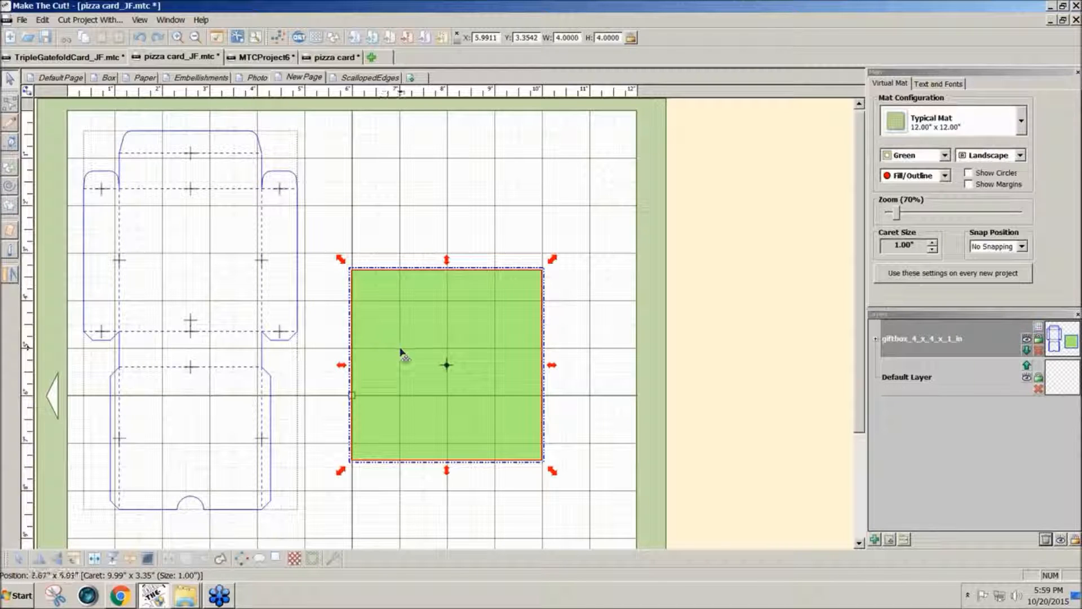
click(891, 539)
click(587, 437)
Select only the outer outline of the gift box template and move it onto another new layer.
drag(393, 536, 68, 119)
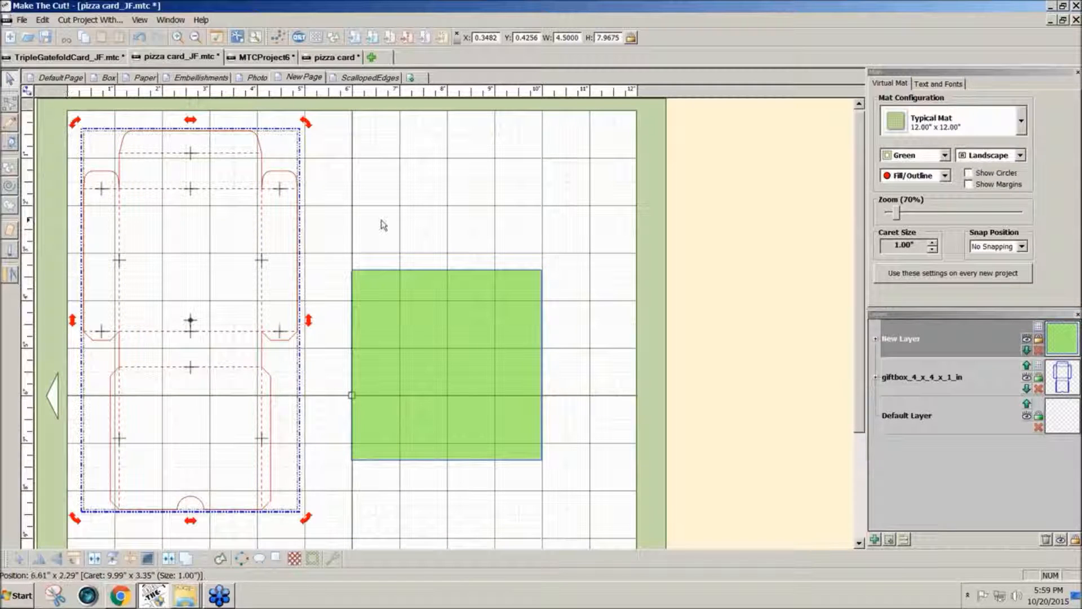
click(400, 224)
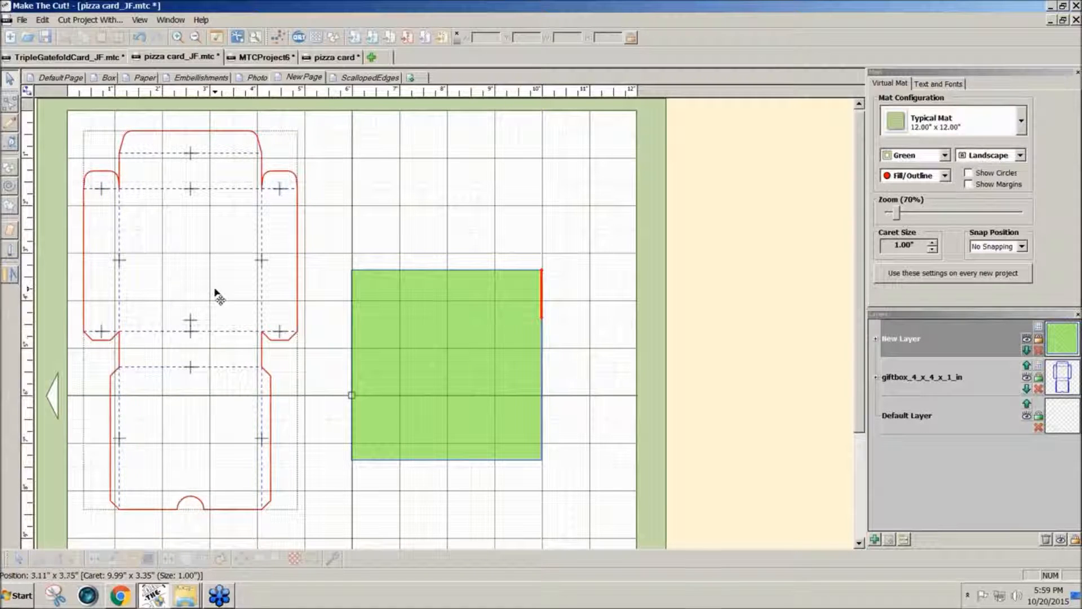
click(104, 333)
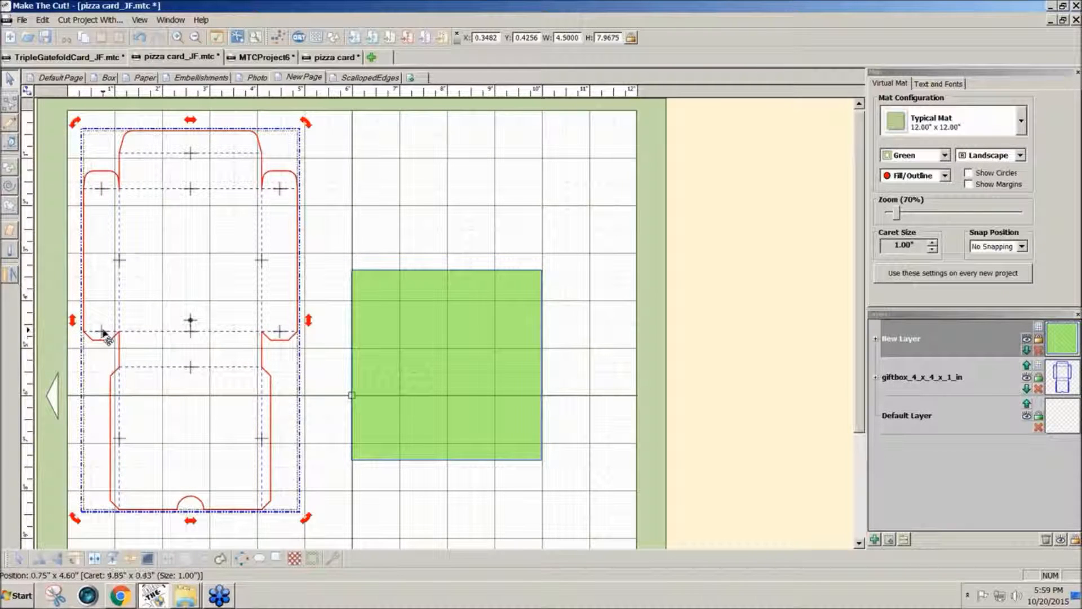
click(890, 540)
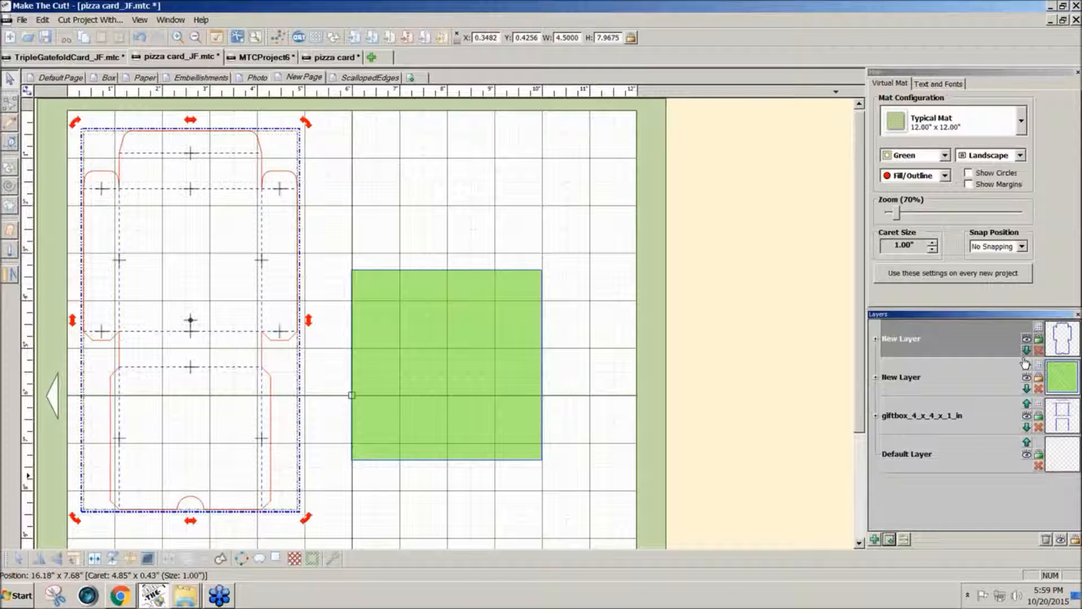
Isolate and join the dashed fold lines into one object, and move the giftbox_4_x_4_x_1_in layer to the top of the layer order.
click(1027, 339)
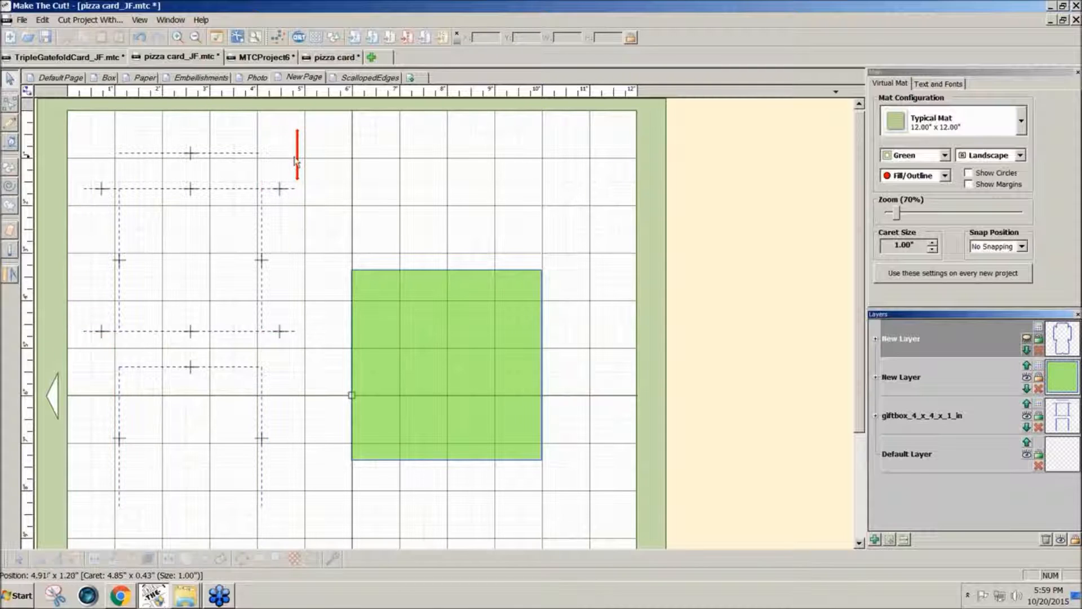
drag(73, 118, 353, 517)
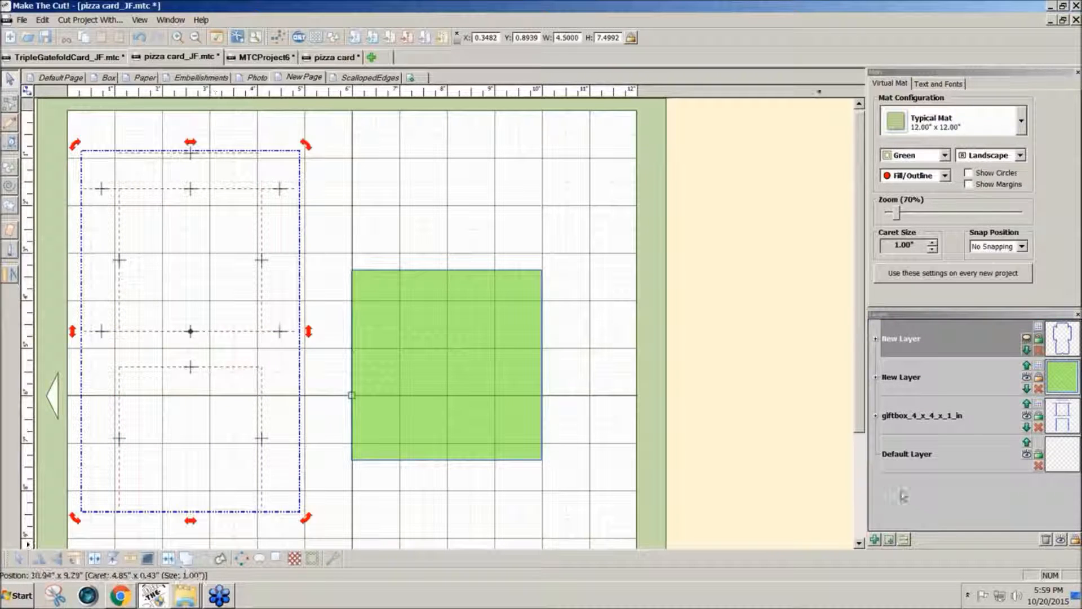
click(168, 560)
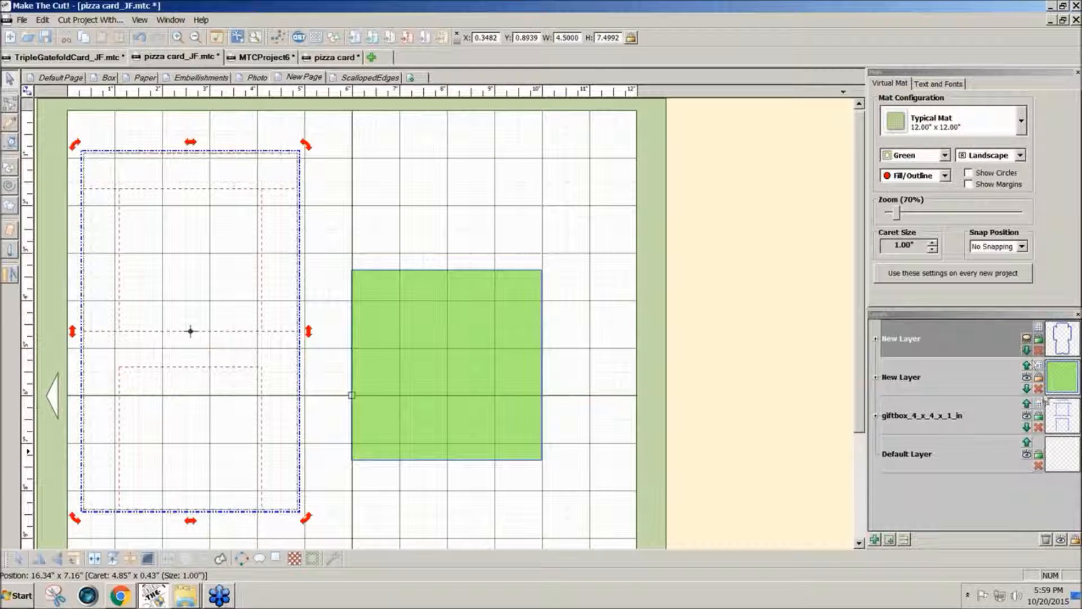
click(1027, 404)
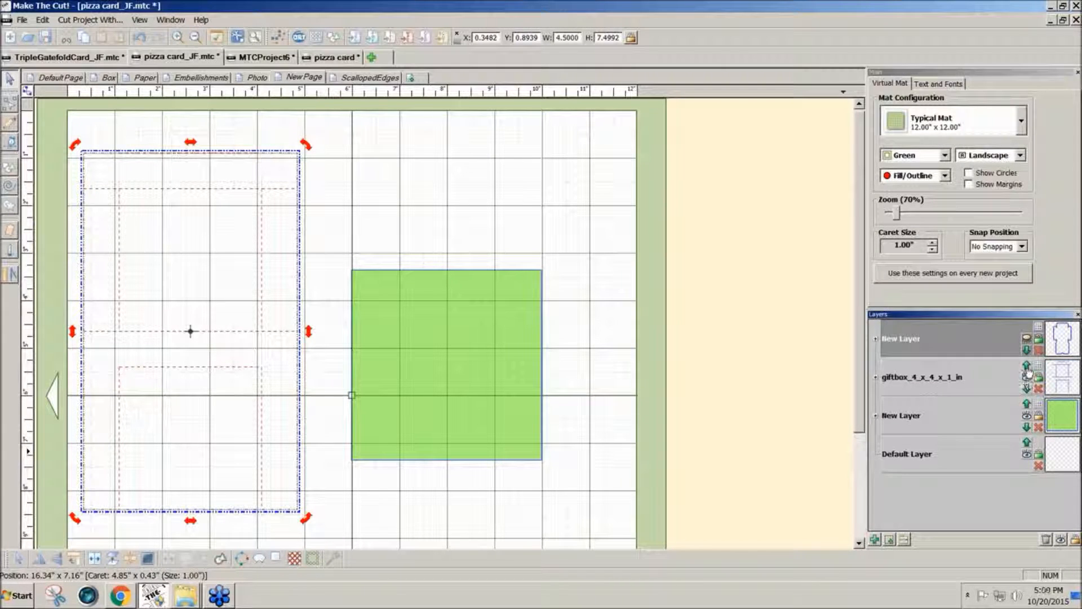
click(1027, 365)
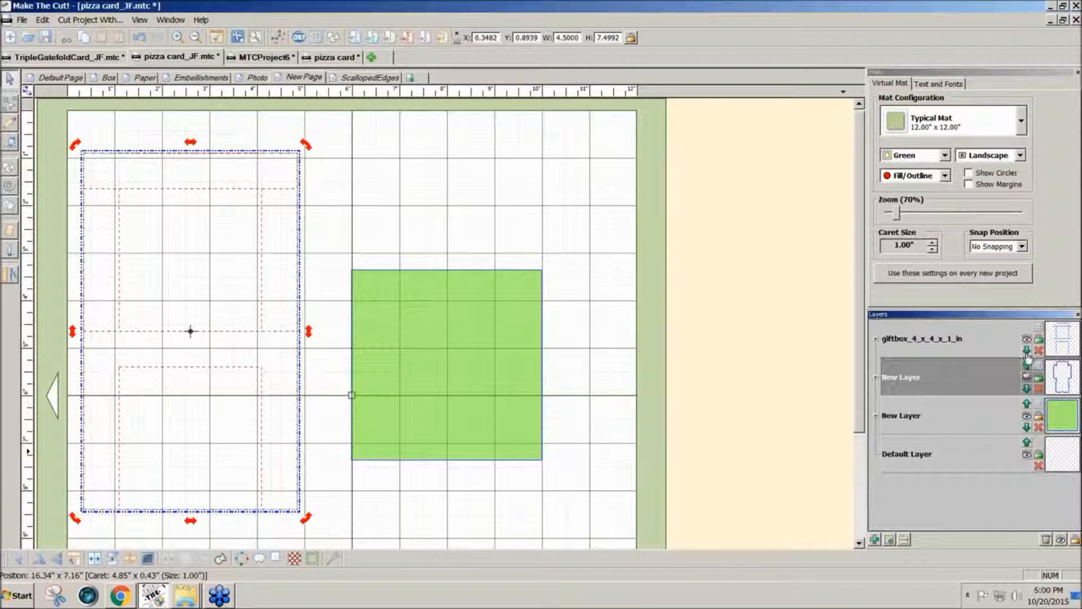
Isolate the box outline and apply Fuse n' Weld to it with a tolerance of 0.0500 in.
click(1027, 340)
click(1027, 377)
drag(337, 523, 33, 65)
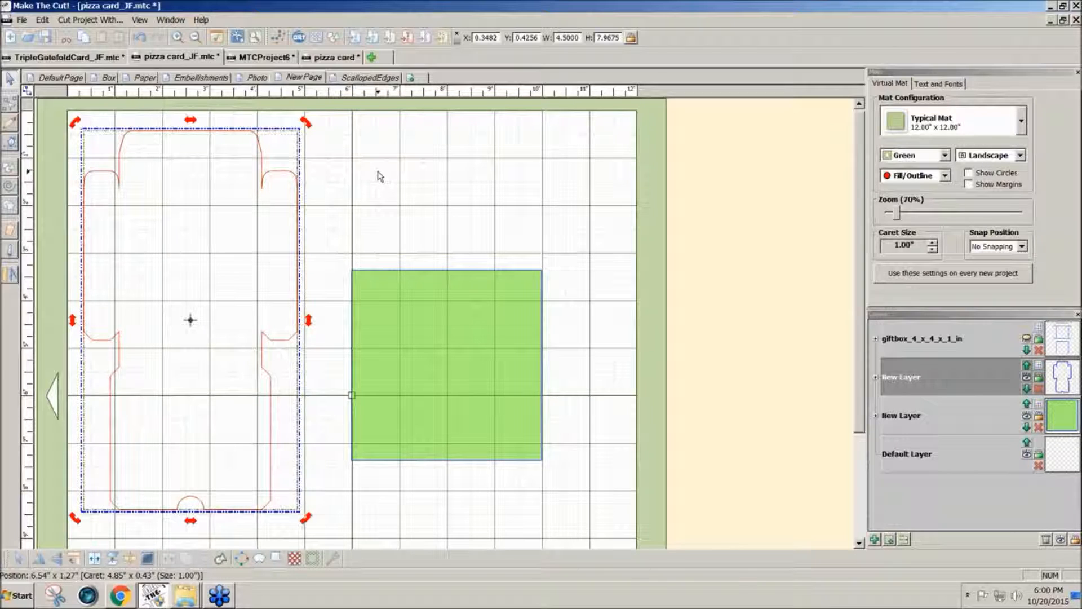
click(11, 145)
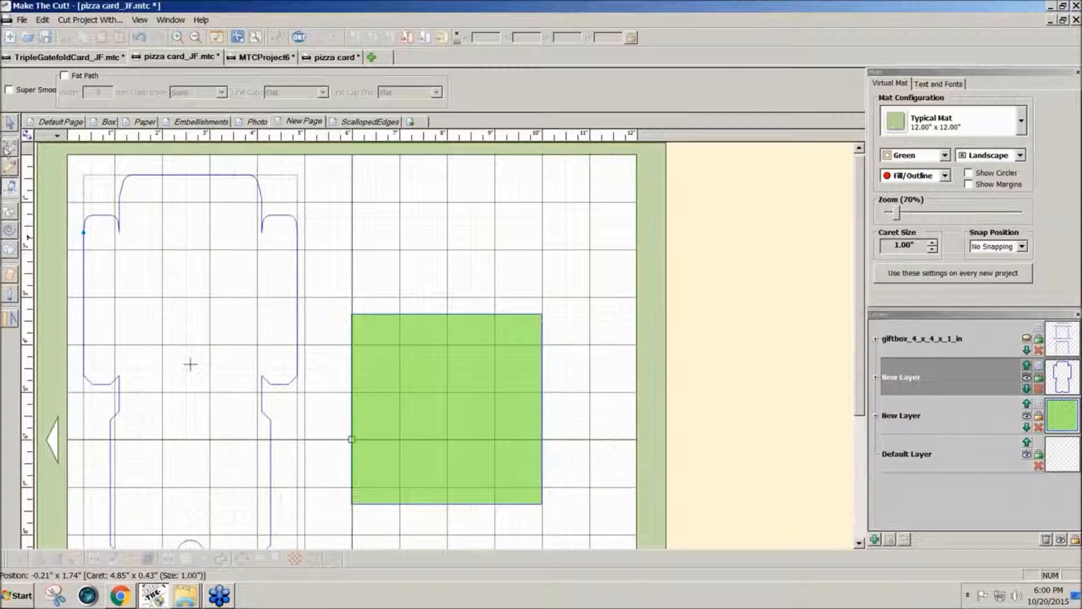
click(10, 122)
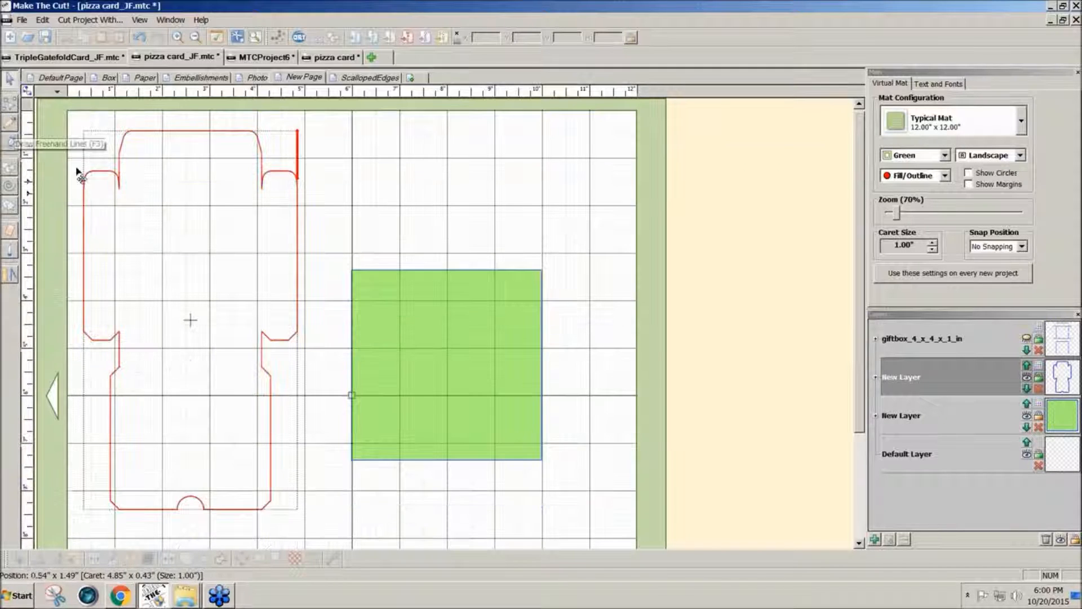
click(115, 202)
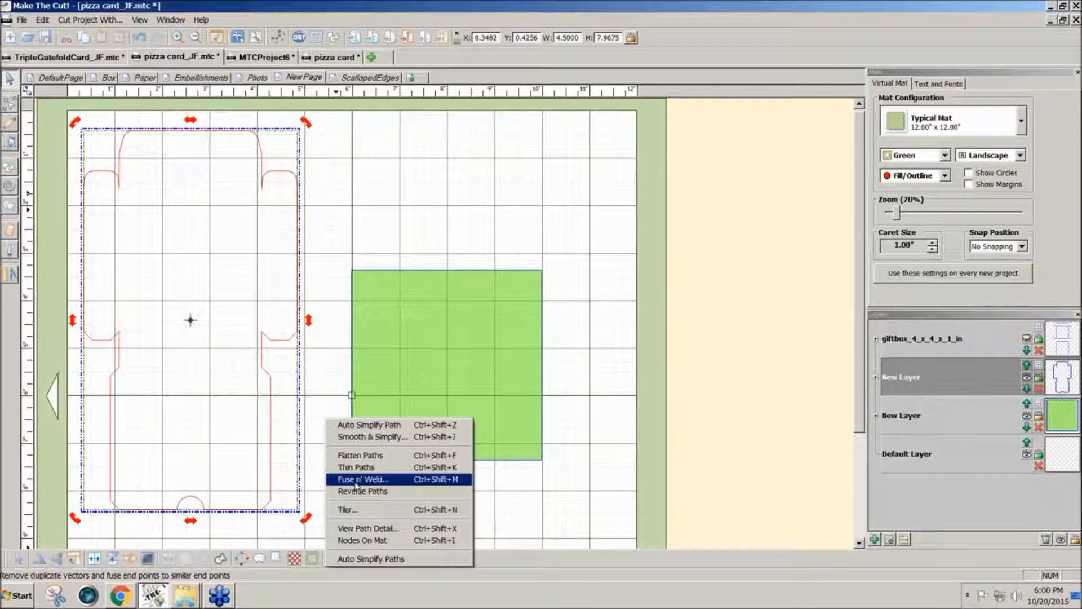
click(356, 480)
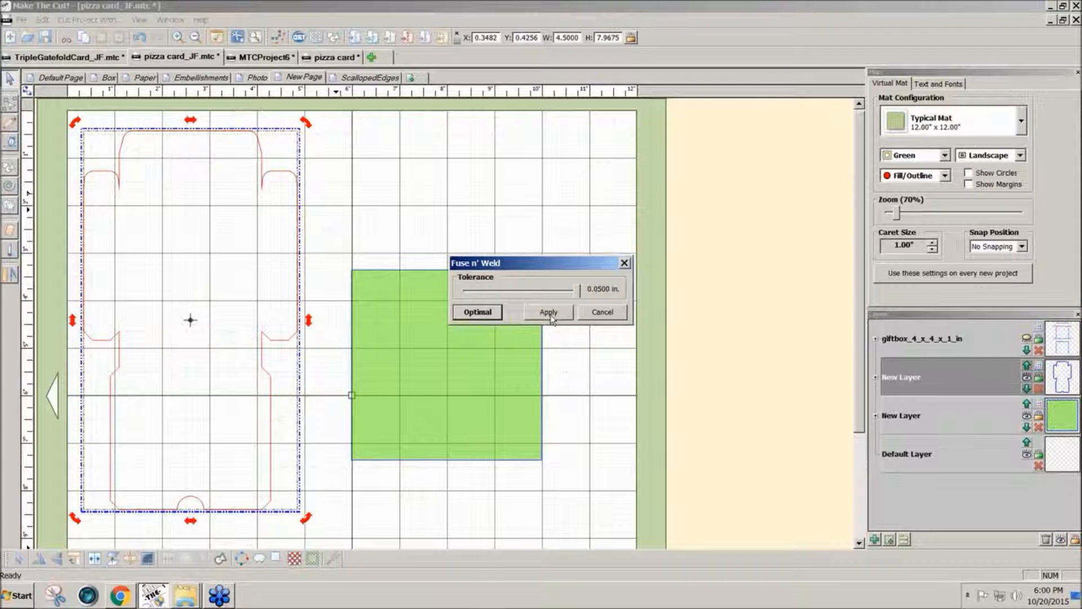
click(549, 316)
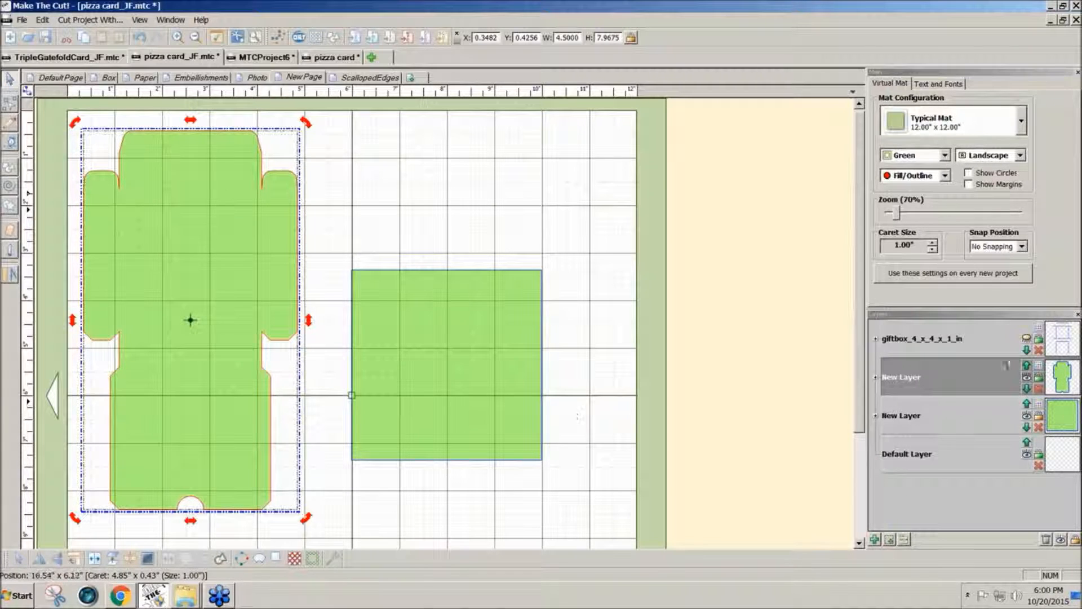
Show the fold-line layer again and enlarge the outline and fold lines together to about 6.69 inches wide and 11.85 inches high.
click(1026, 338)
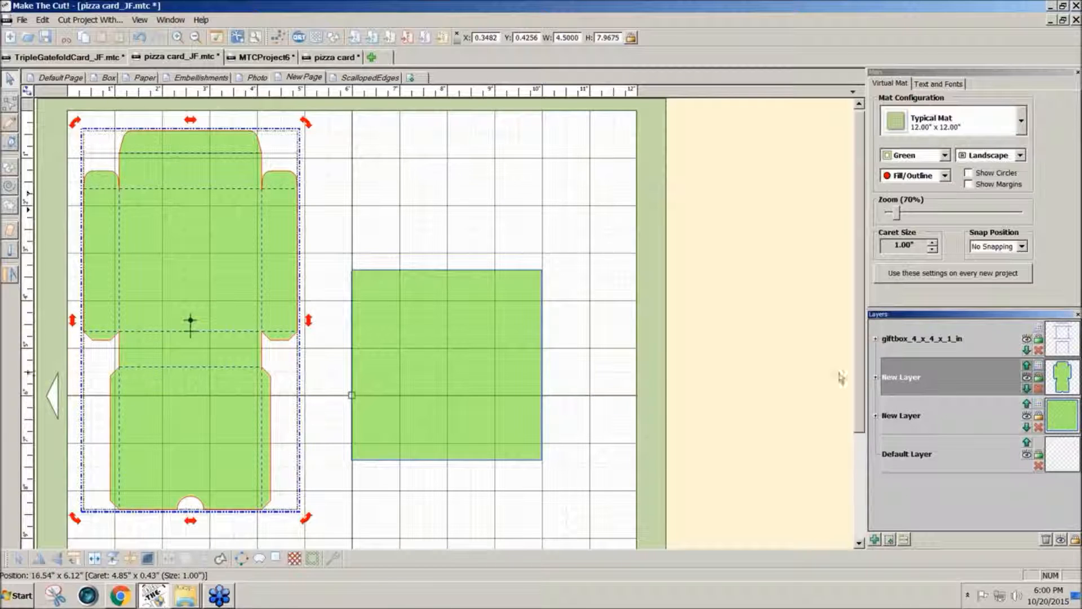
drag(355, 542, 34, 96)
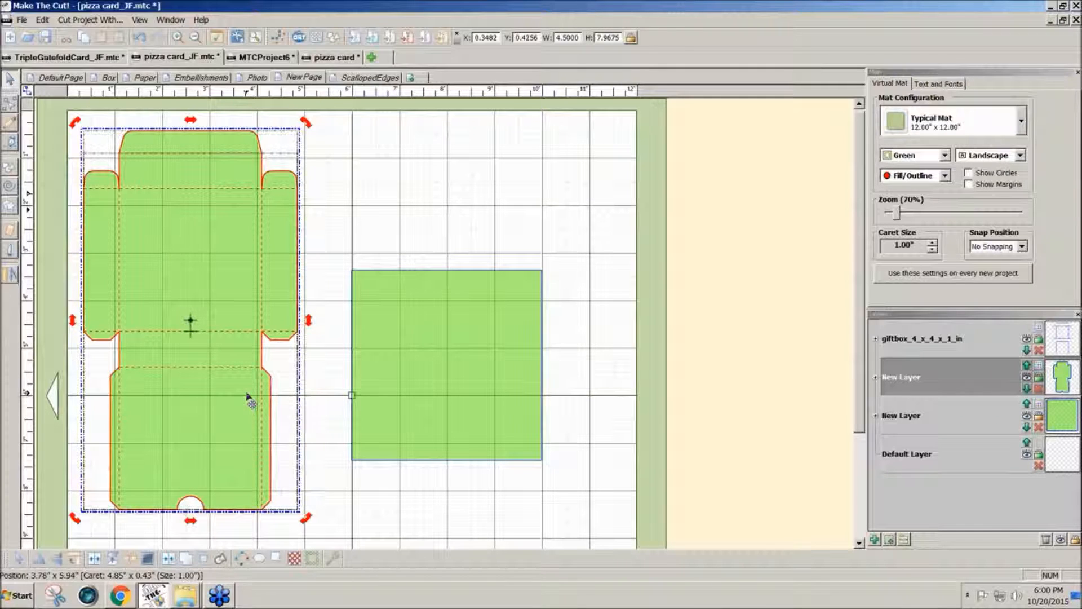
click(258, 494)
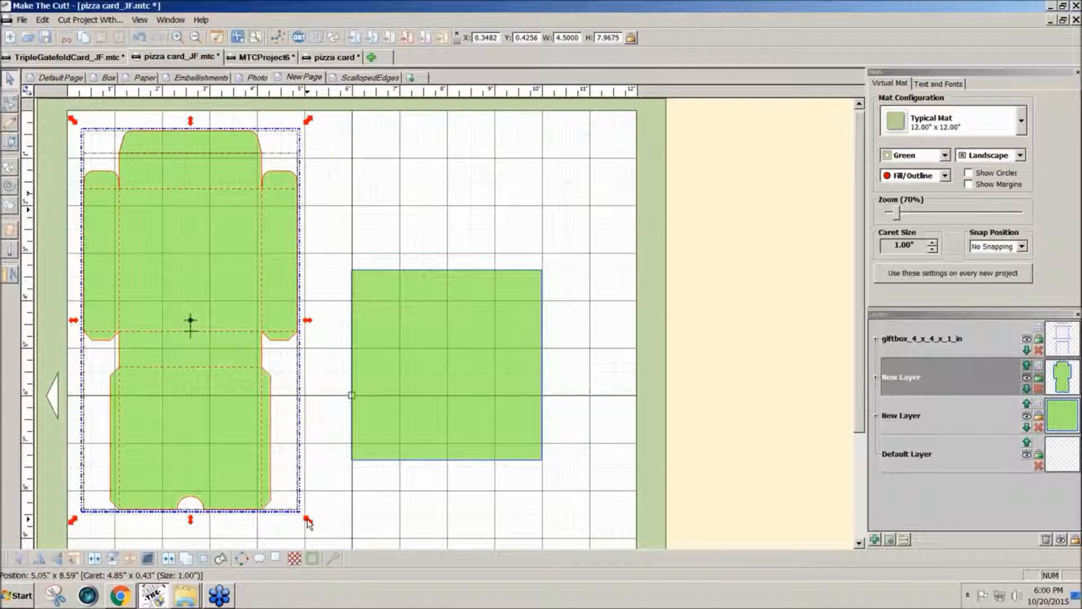
drag(308, 520, 412, 605)
Try to move the enlarged box over the green square, and undo the moves.
drag(469, 444, 423, 395)
drag(223, 375, 394, 425)
key(ctrl+z)
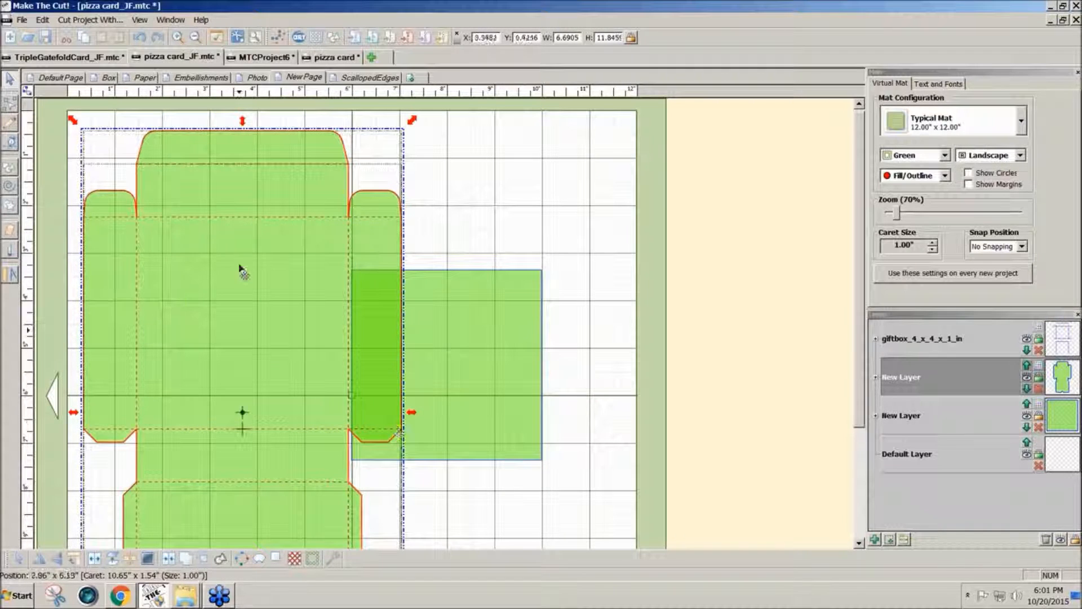
click(434, 129)
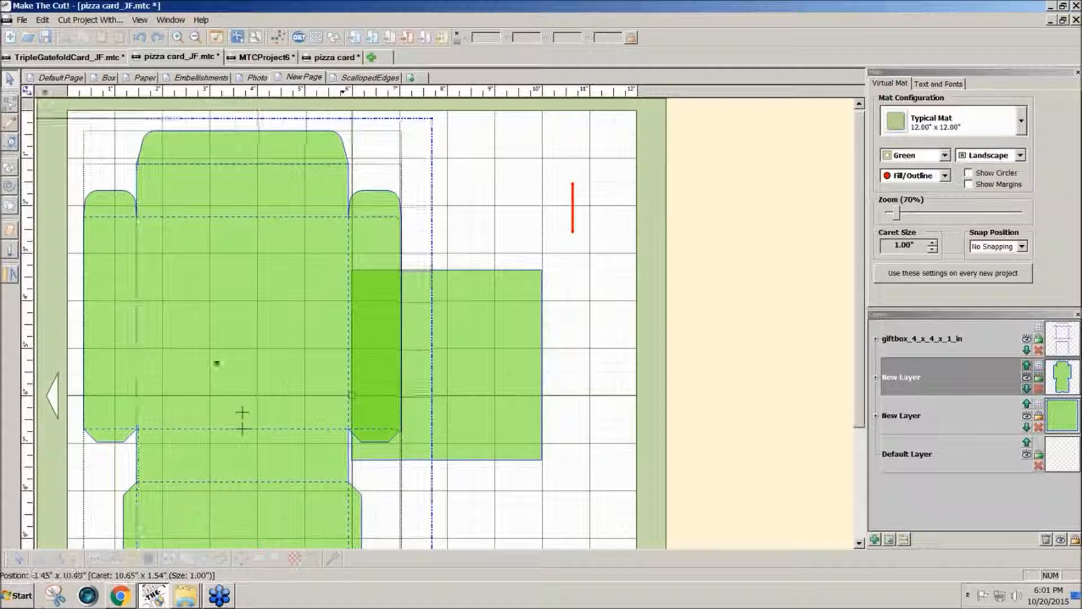
mouse_move(171, 425)
mouse_down()
mouse_move(244, 433)
mouse_move(161, 420)
mouse_up()
key(ctrl+z)
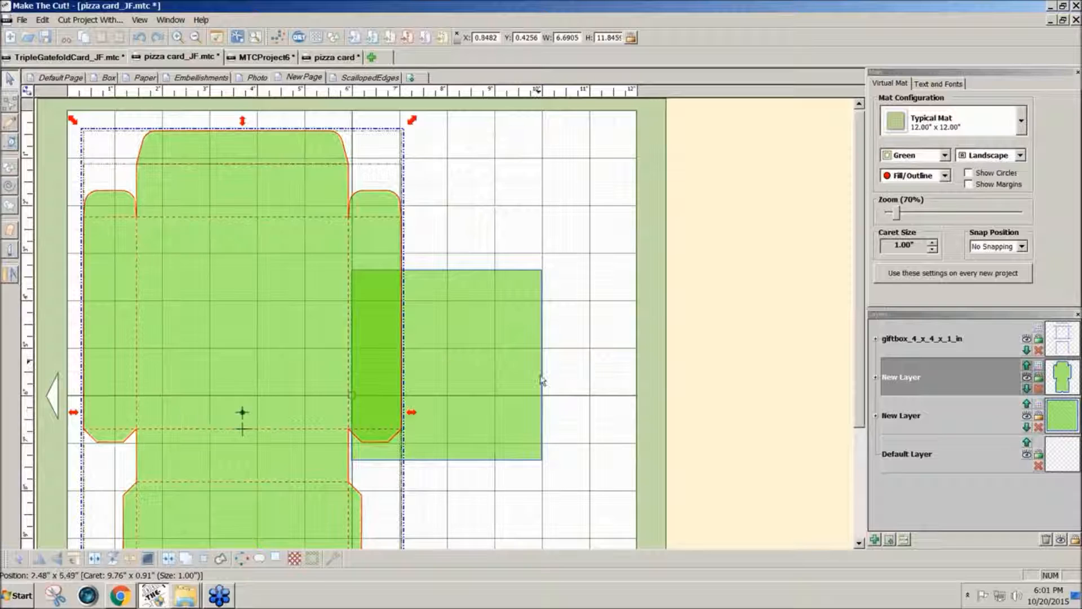
Select the box outline with its fold lines and move them over the square to about X 4.86, Y 1.54.
scroll(863, 364, down, 5)
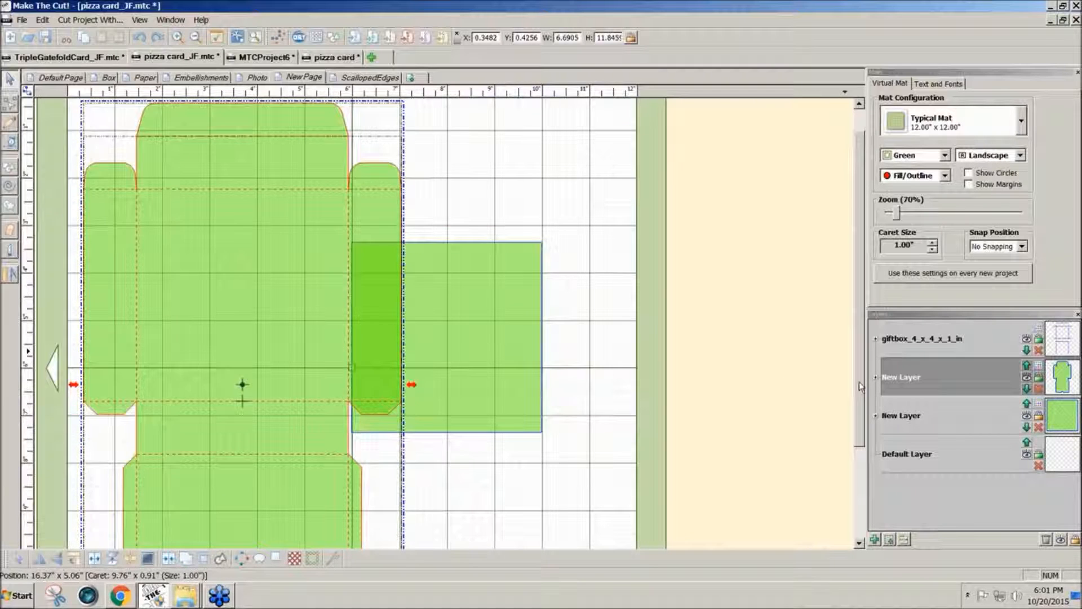
scroll(862, 363, up, 4)
mouse_move(901, 219)
mouse_down()
mouse_move(889, 218)
mouse_move(897, 220)
mouse_up()
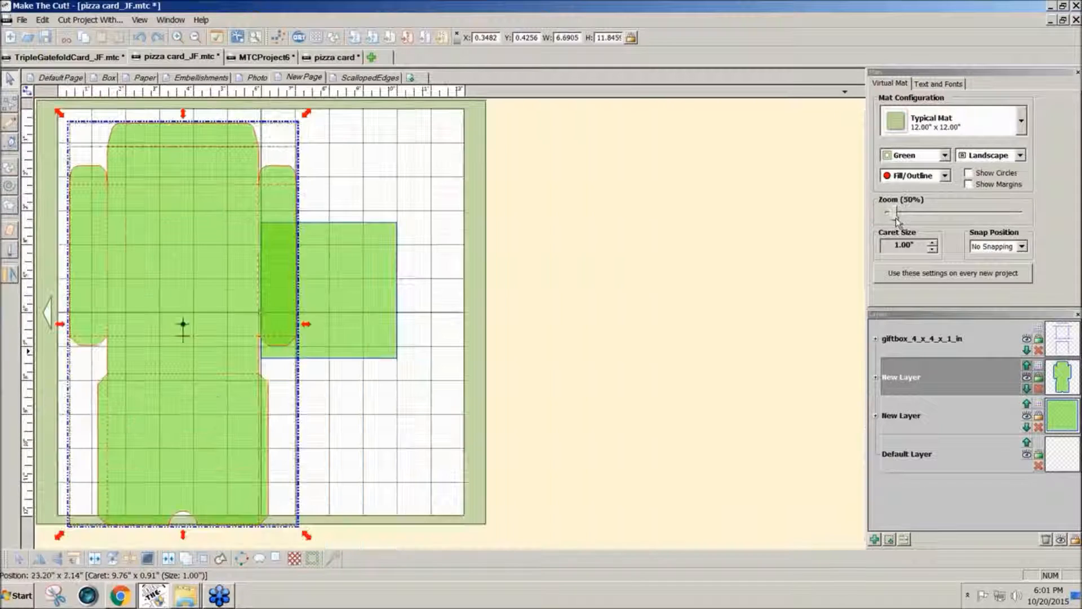
drag(339, 539, 38, 97)
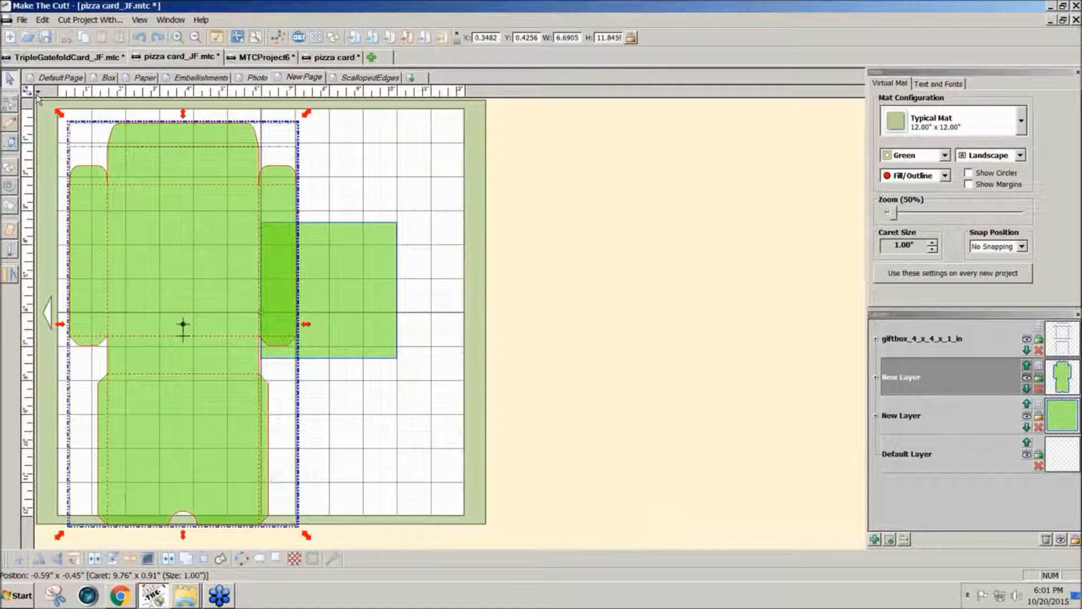
drag(230, 271, 382, 311)
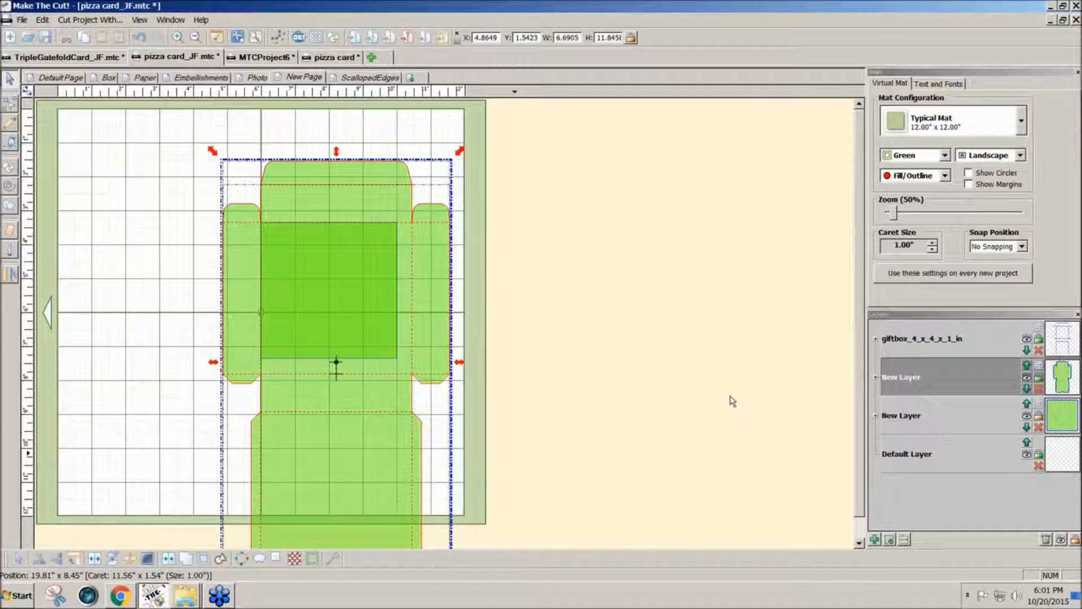
Scale the box down to about 6.25 by 11.06 inches so its main panel matches the 4-inch square.
drag(894, 223, 892, 217)
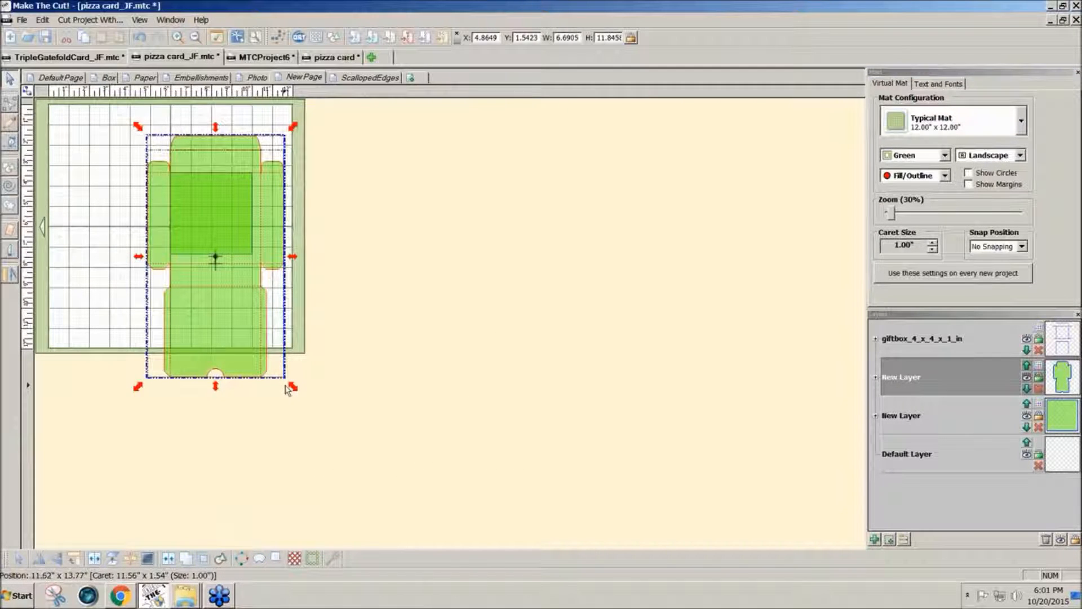
drag(293, 389, 285, 375)
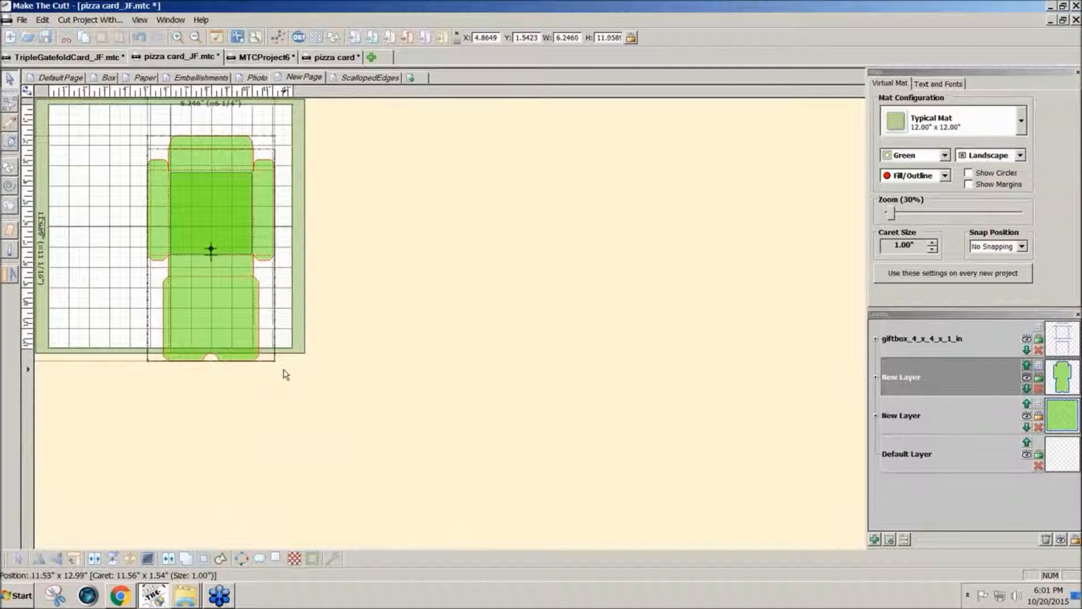
drag(286, 374, 286, 374)
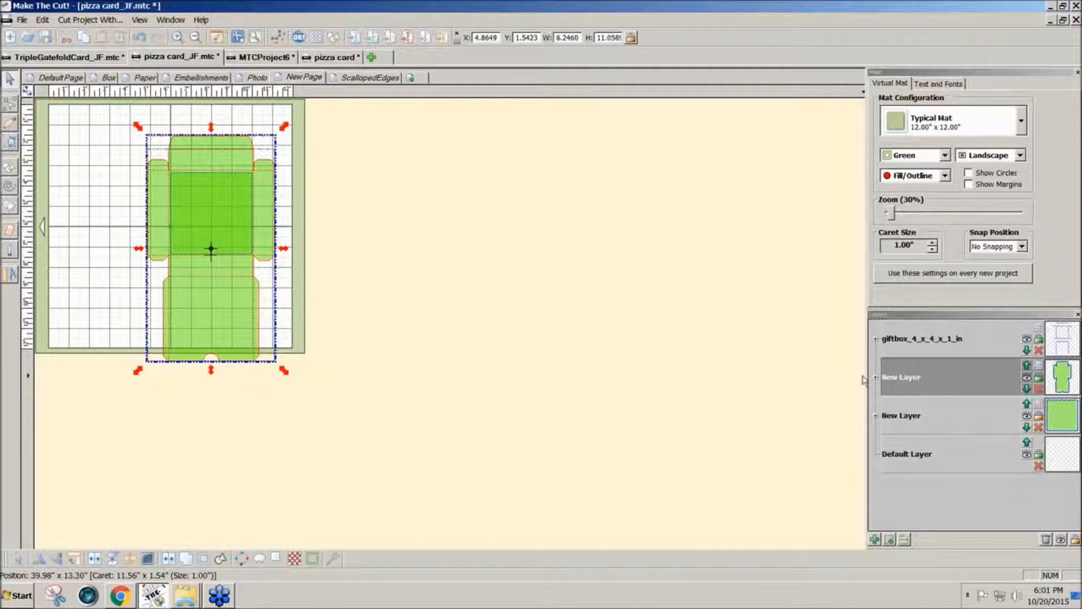
Unlock and delete the square's layer, and move the complete box to about X 0.20, Y 0.24 on the mat.
click(1039, 421)
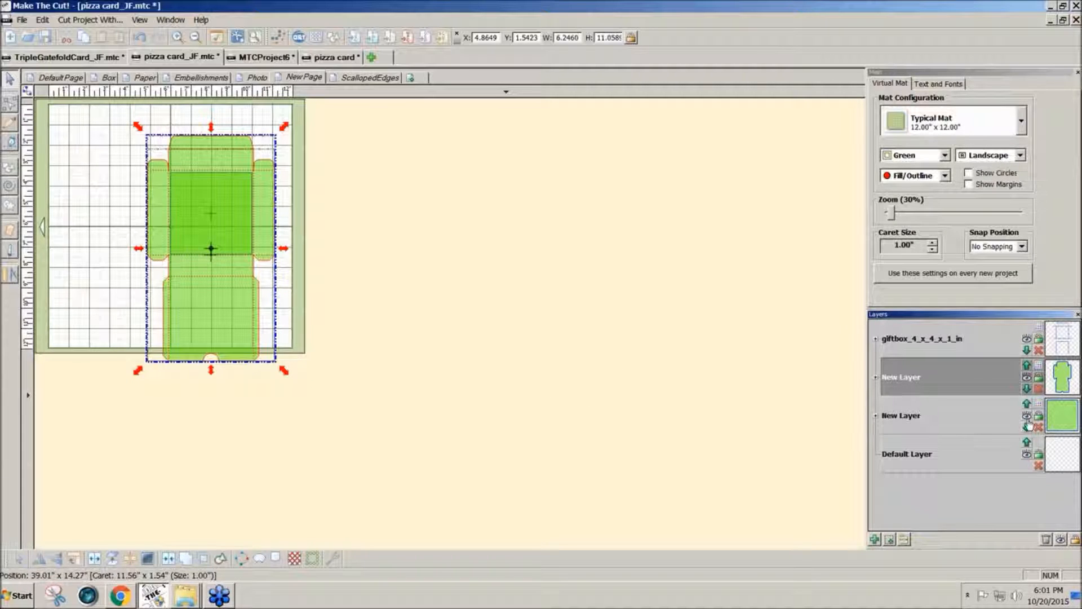
click(1039, 428)
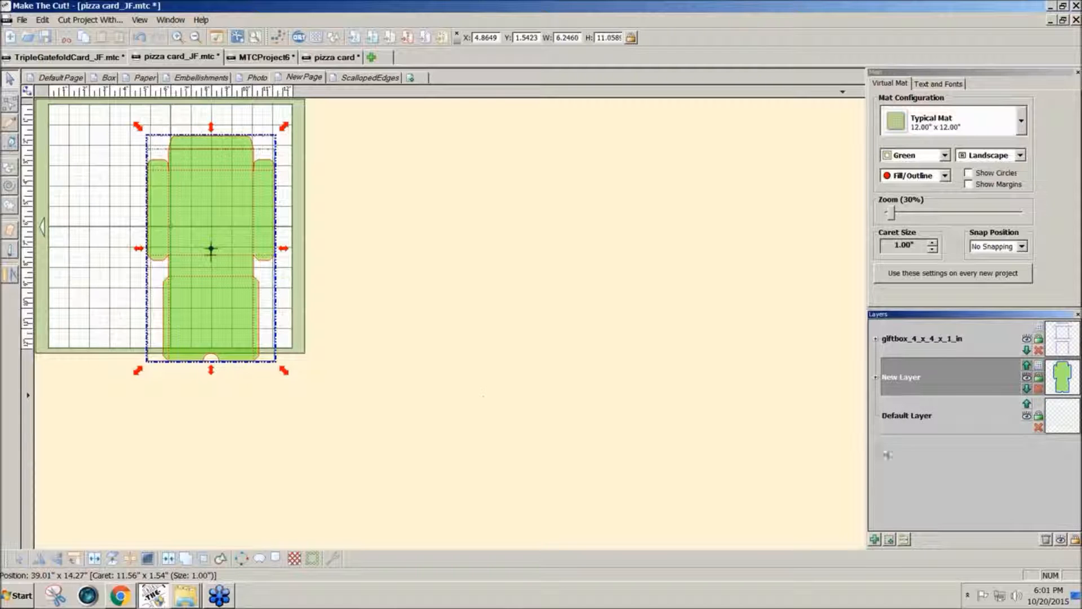
drag(408, 408, 89, 93)
drag(192, 232, 97, 208)
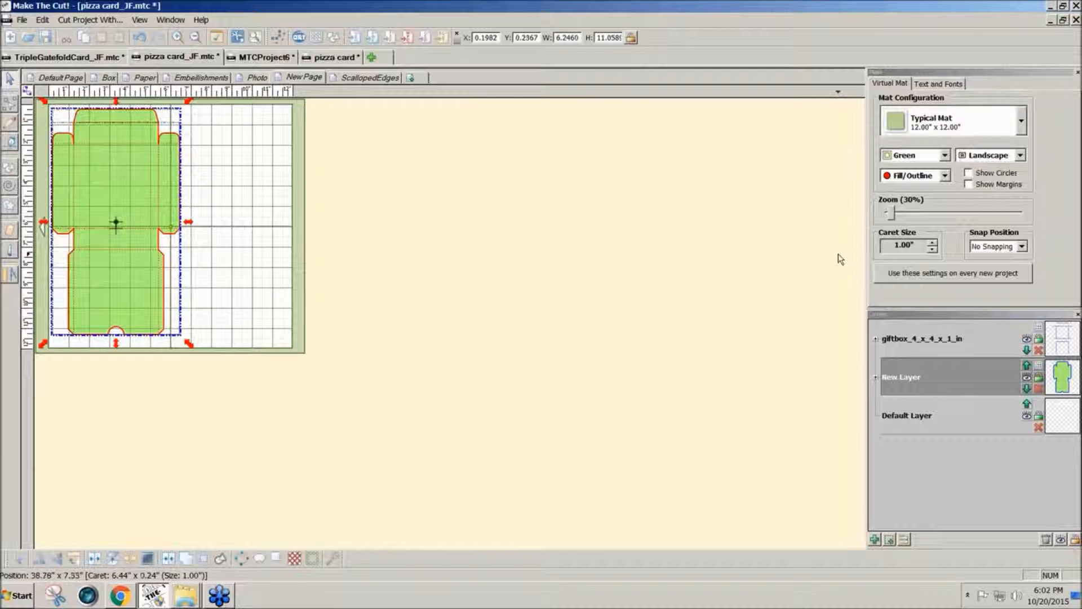
drag(889, 216, 893, 218)
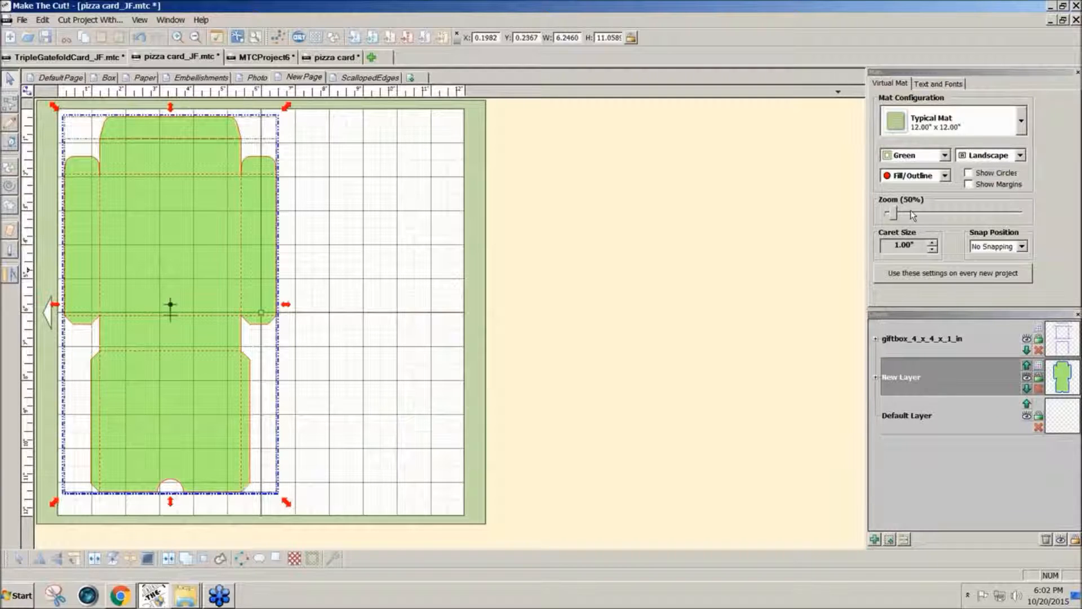
Deselect the box and, in node editing, move the outer edge of the lower panel's left flap outward to widen the flap.
drag(894, 216, 894, 218)
click(682, 338)
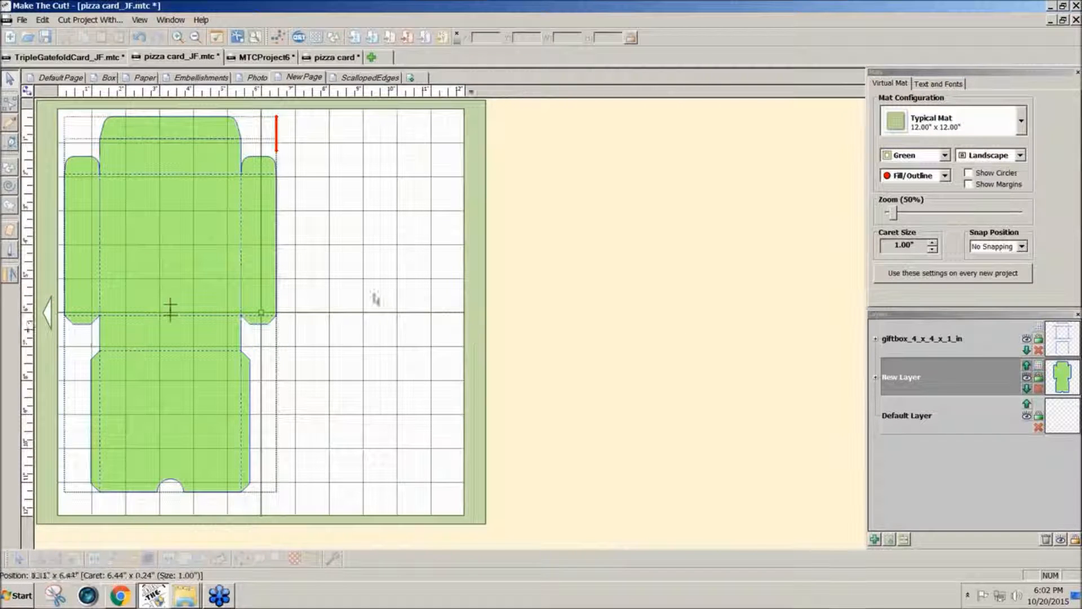
click(11, 108)
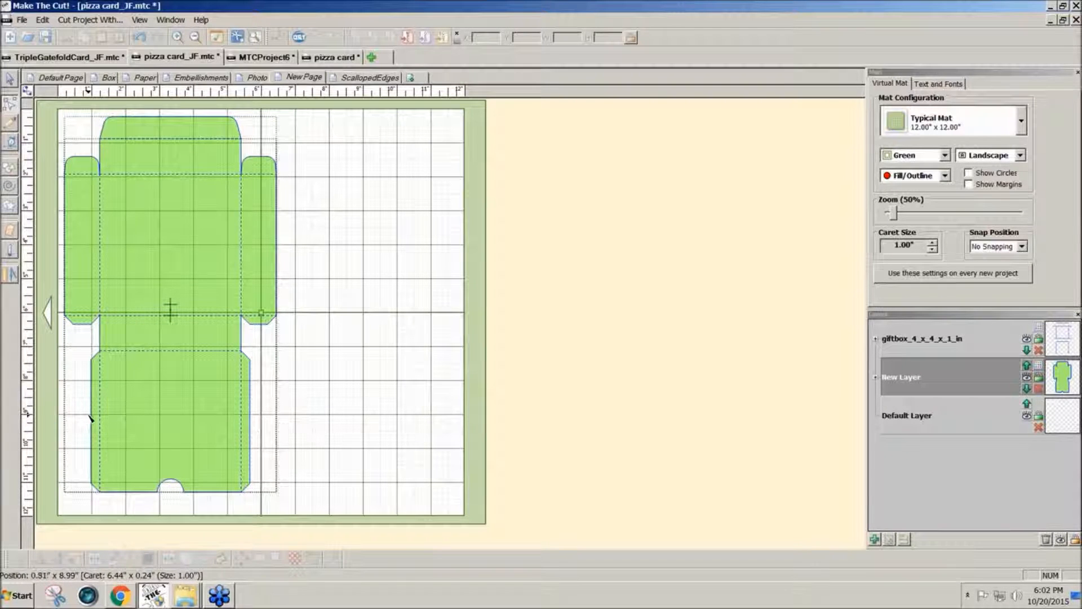
click(28, 93)
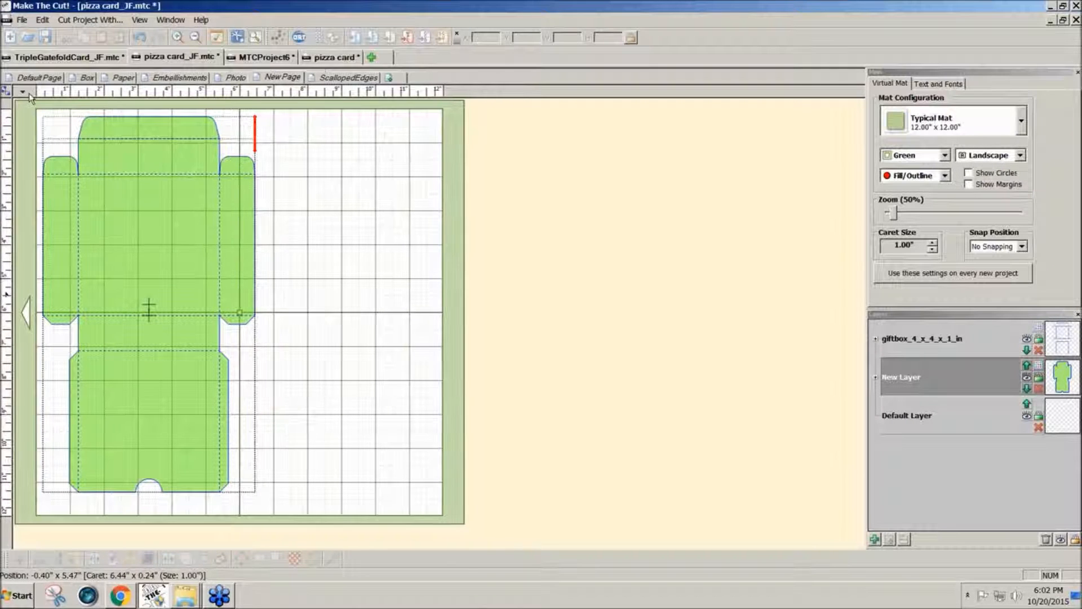
click(6, 92)
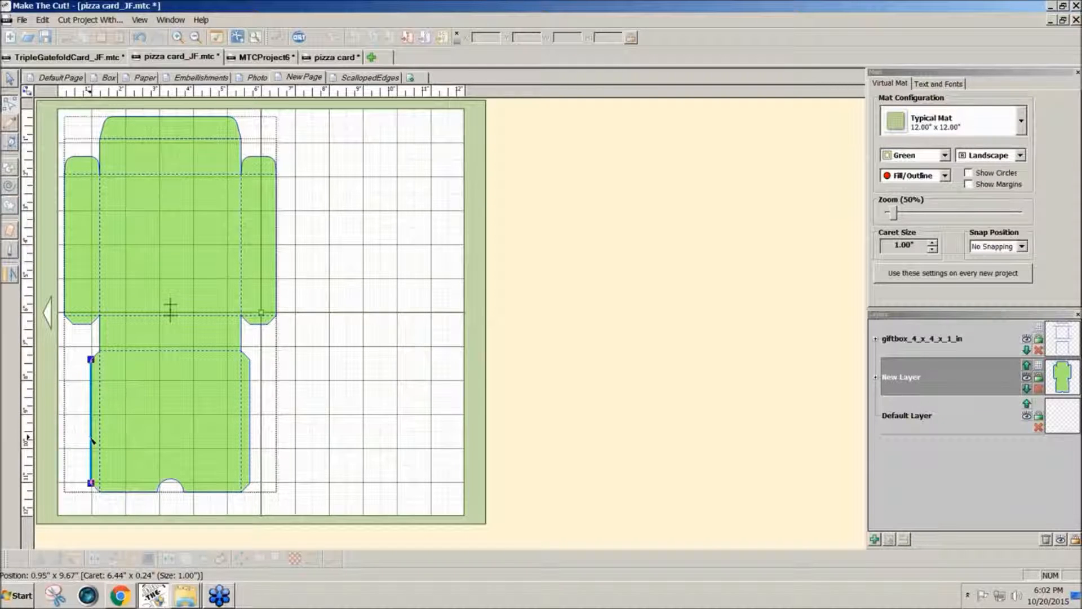
key(Left)
key(Left)
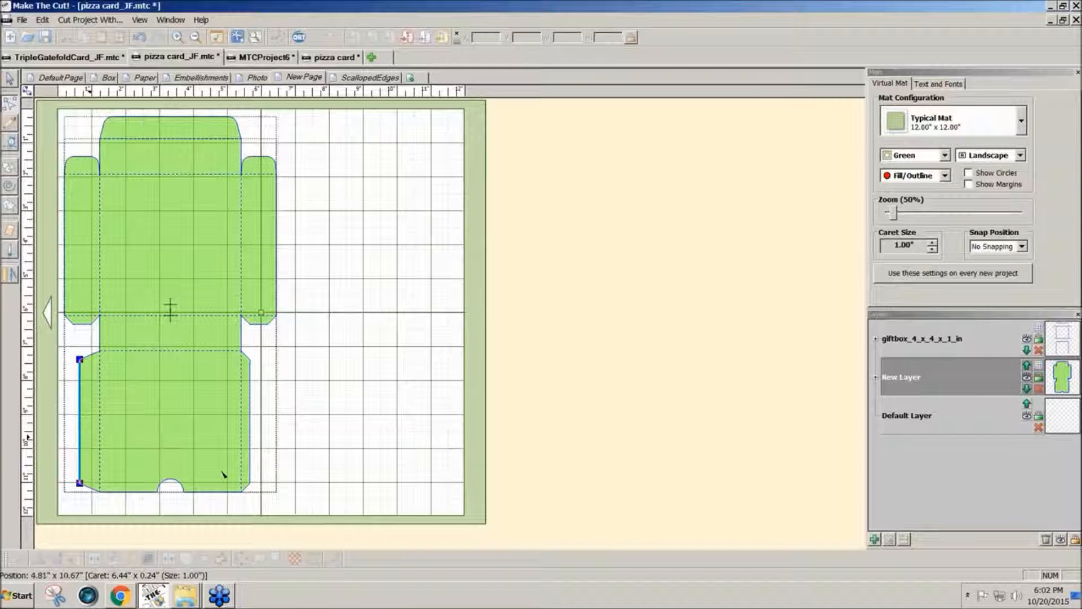
Move the outer edge of the lower panel's right flap outward so it matches the widened left flap.
click(249, 465)
right_click(252, 466)
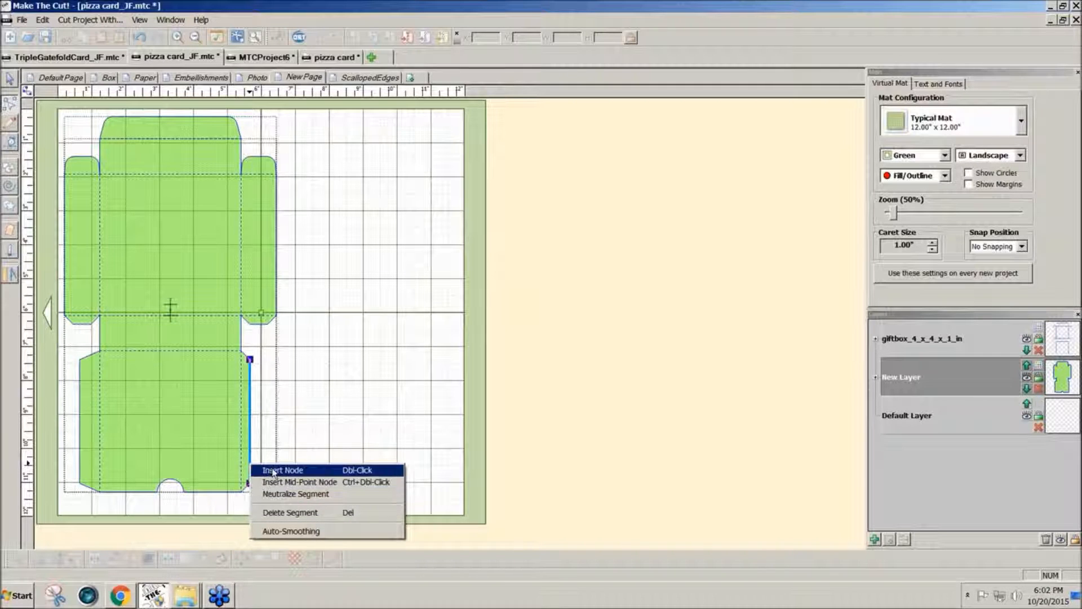
click(350, 429)
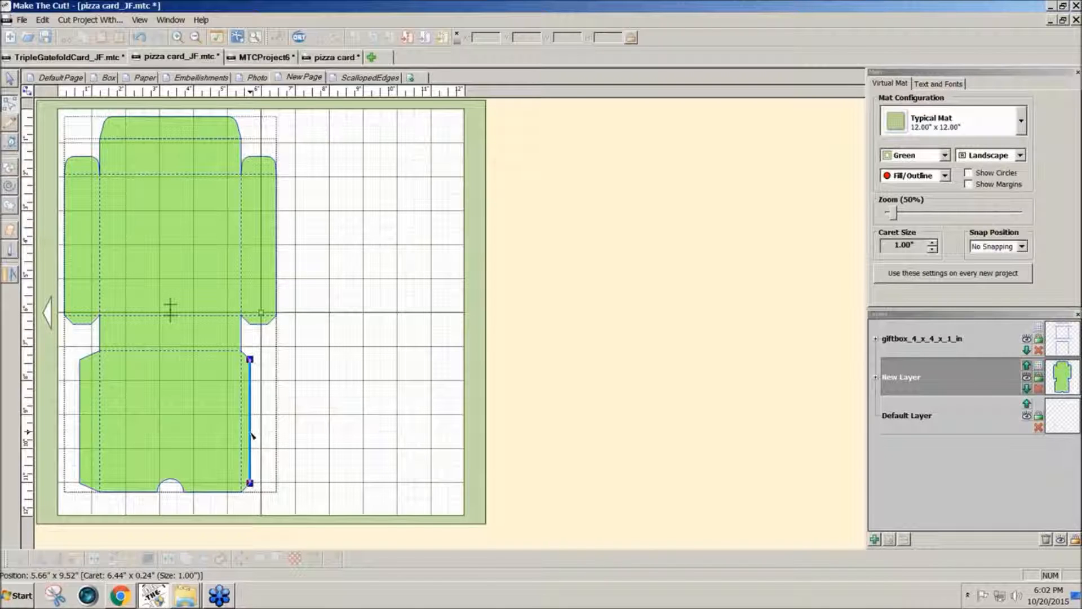
key(Right)
key(Right)
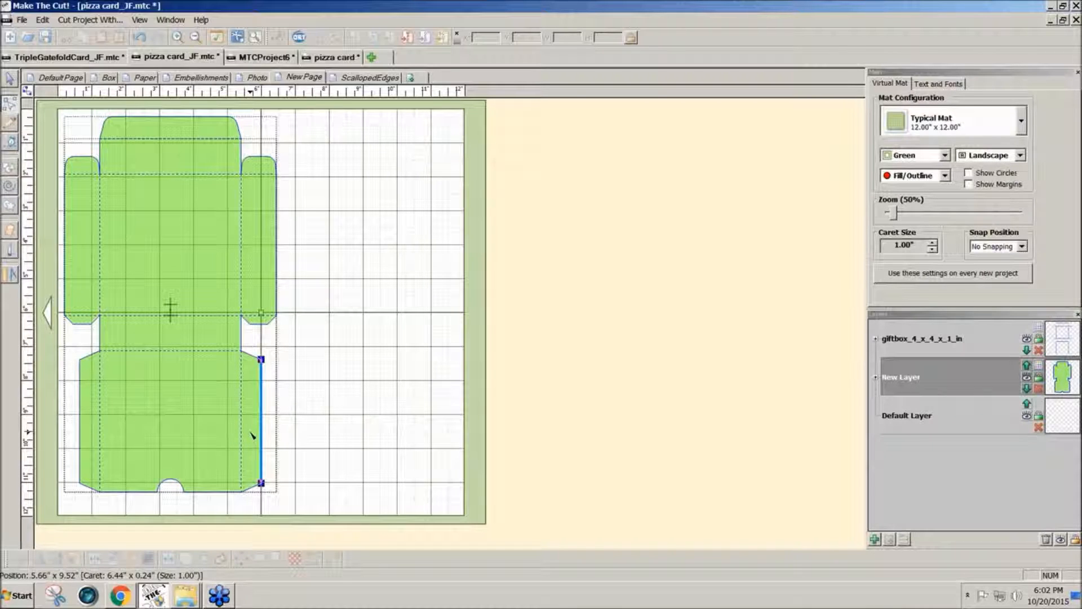
click(336, 493)
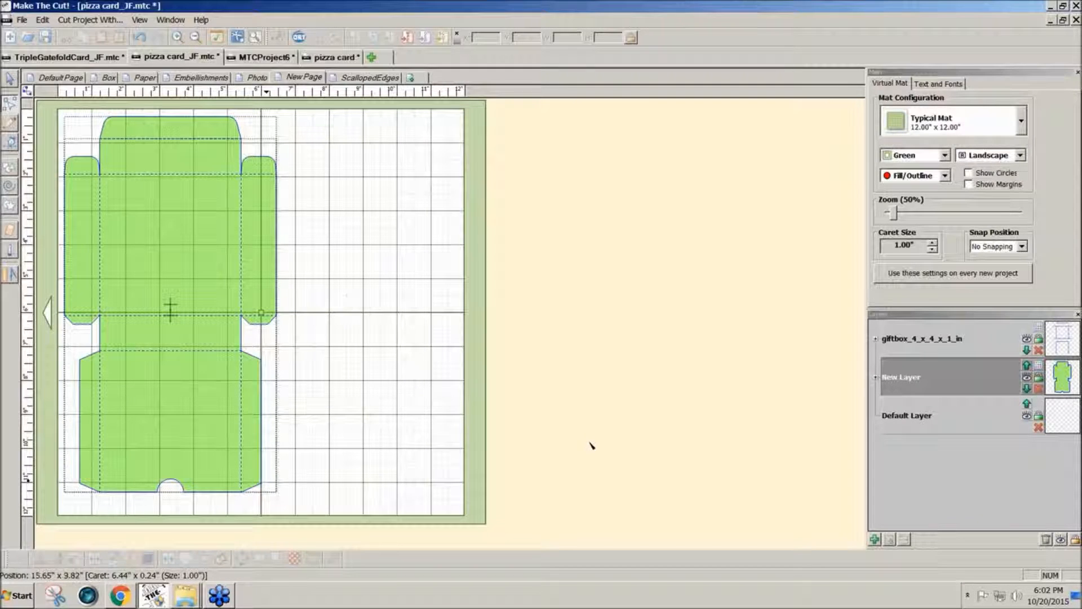
Break the box outline beside the thumb notch on the bottom edge and delete the notch arc.
click(157, 492)
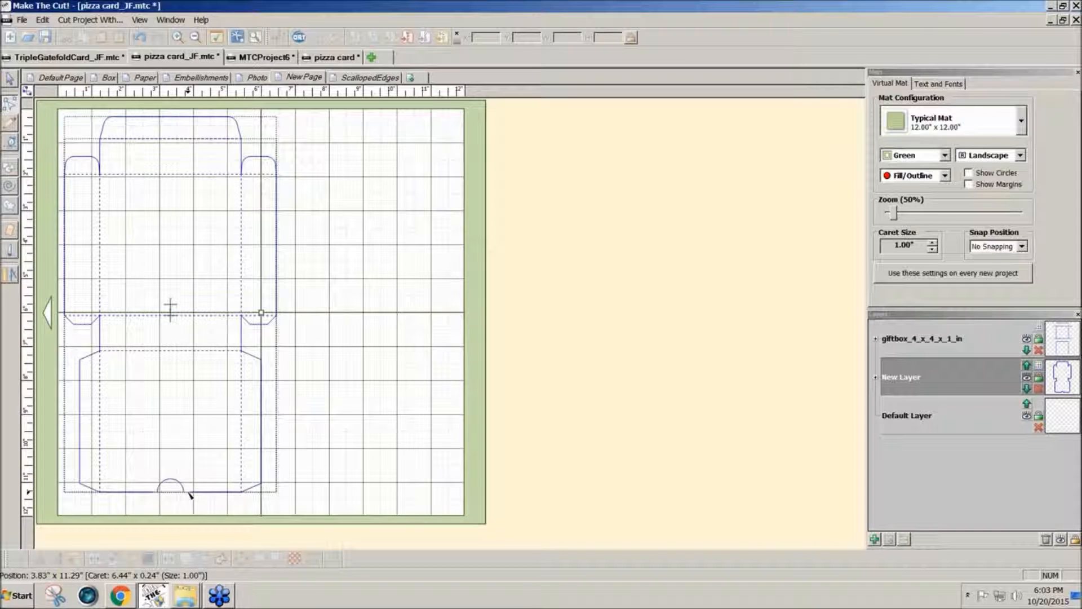
click(10, 78)
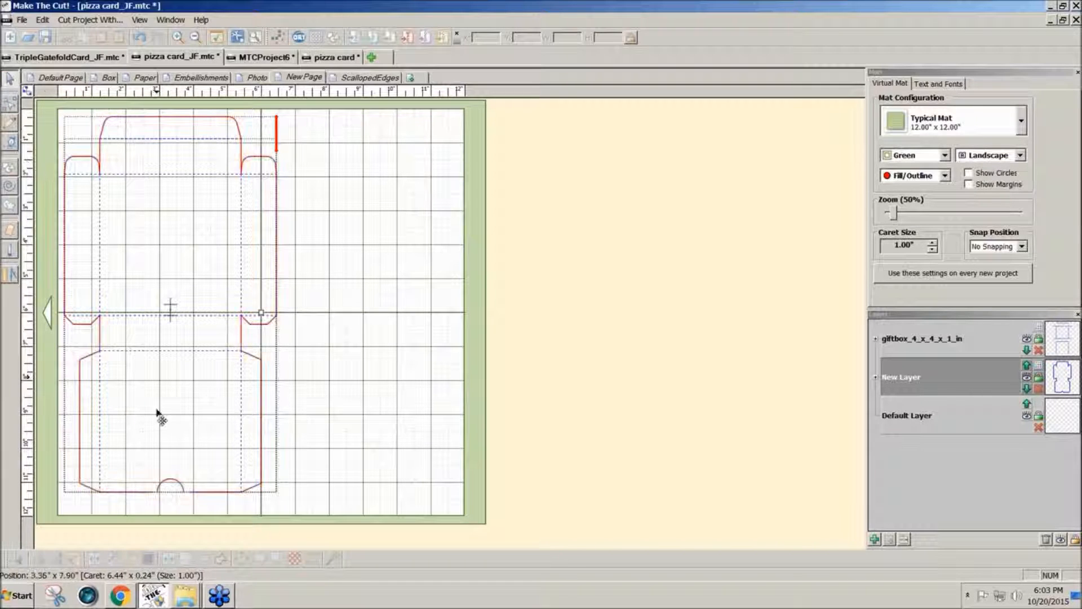
click(149, 476)
click(94, 560)
drag(209, 510, 110, 454)
key(Delete)
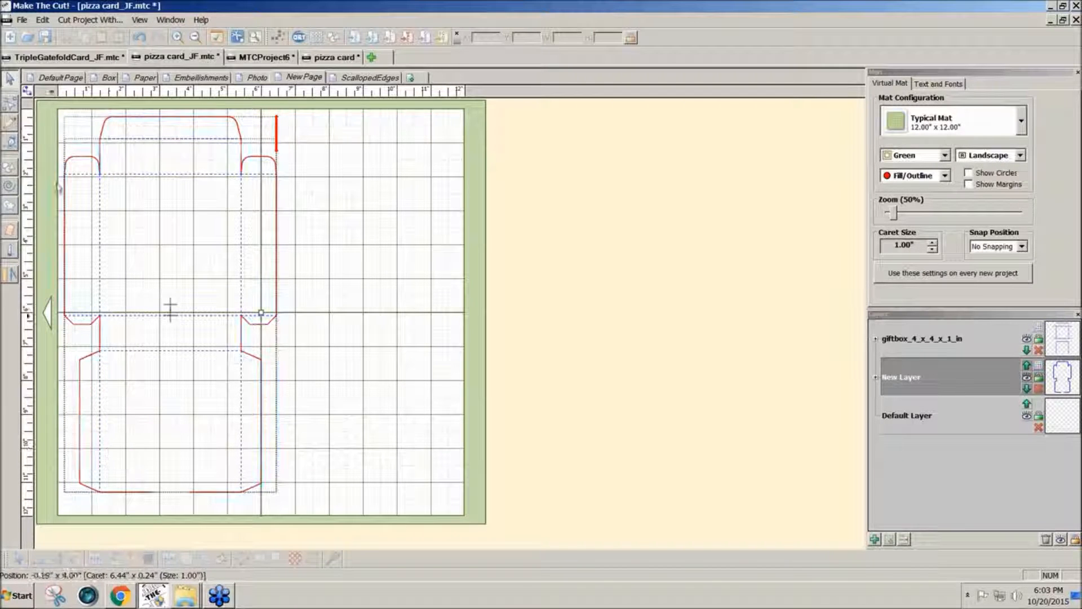
Close the gap in the box's bottom edge by joining its open end node to the closest node with a line.
click(9, 108)
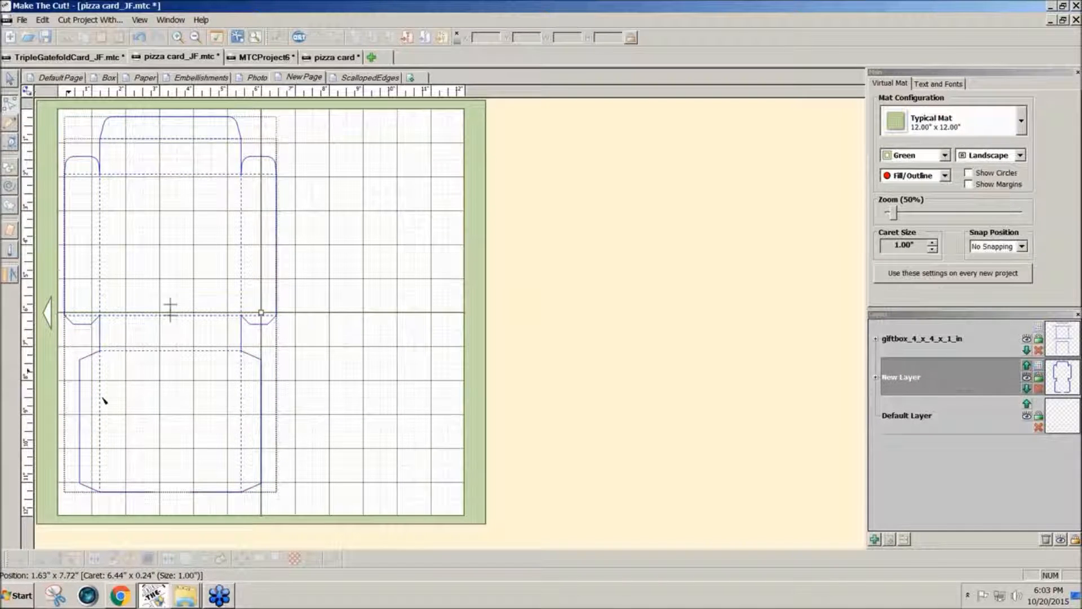
click(153, 493)
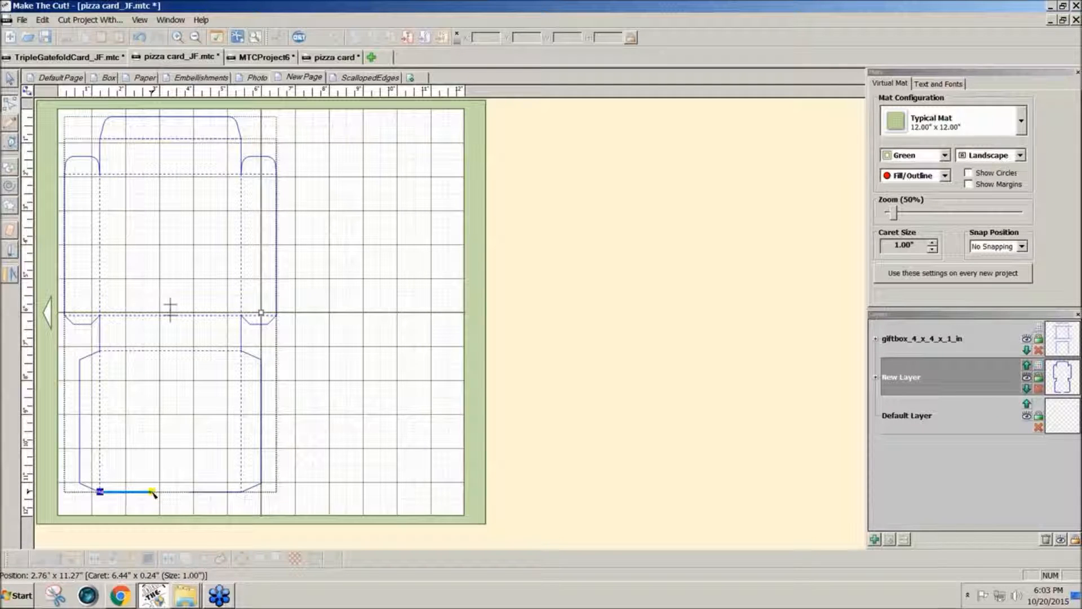
right_click(152, 492)
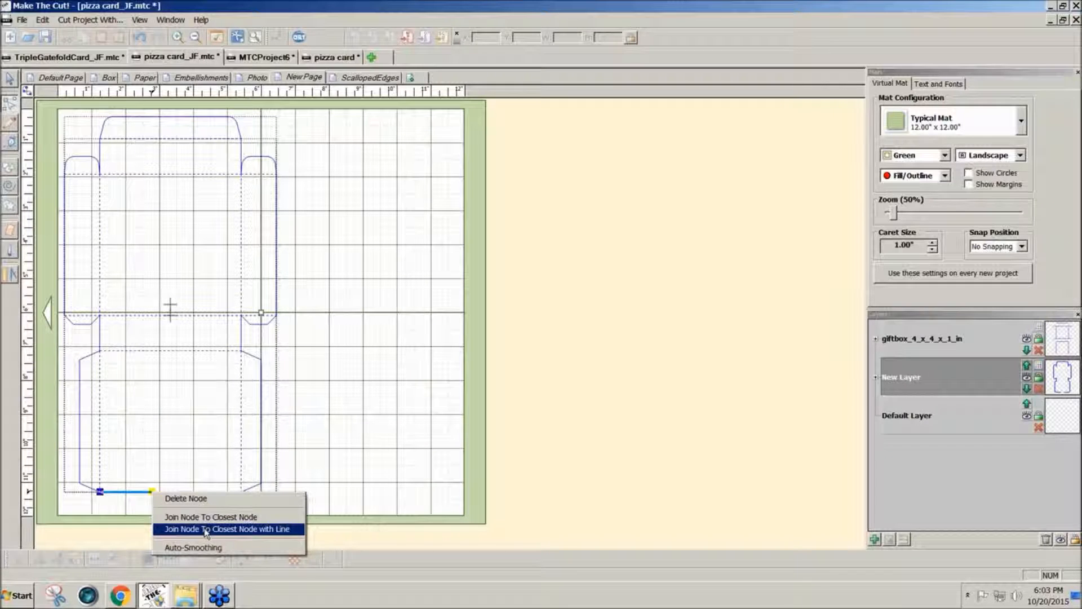
click(207, 530)
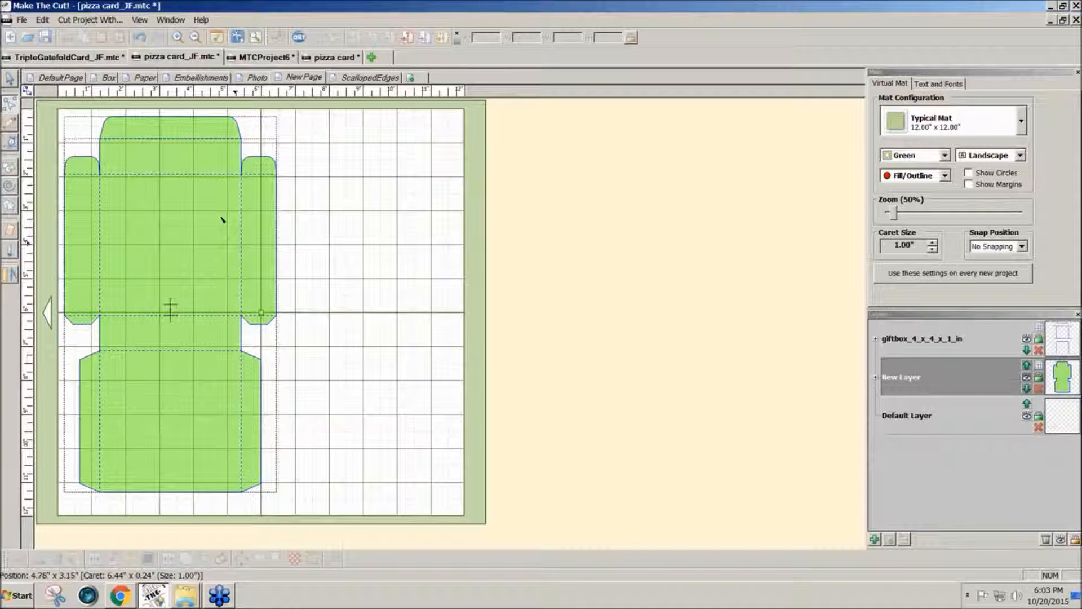
On the Box page, nudge the topmost red strip slightly so it meets the tab's fold line, and deselect it.
click(109, 77)
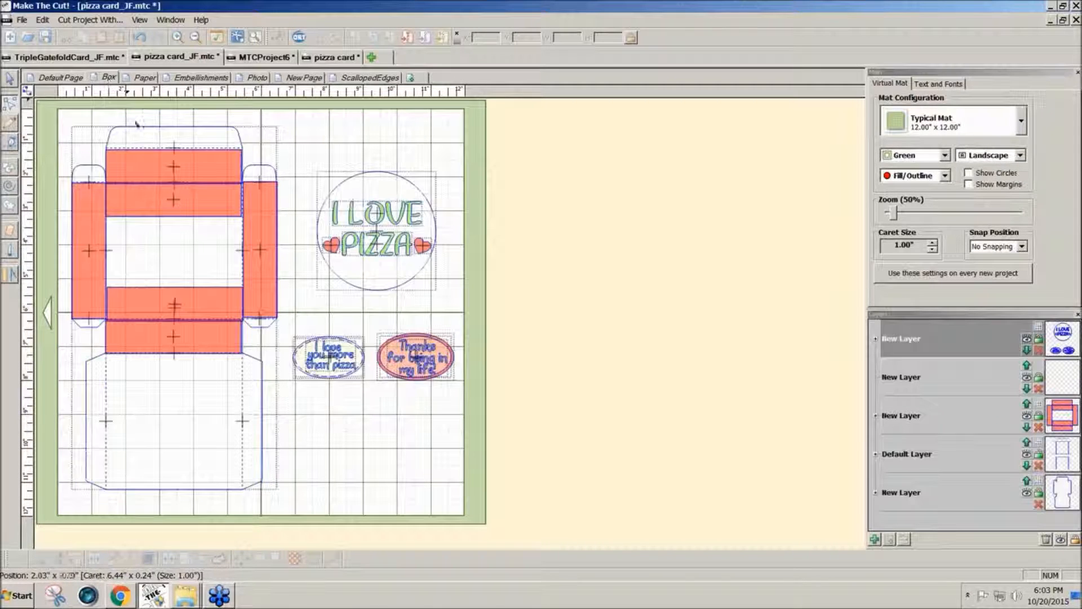
click(153, 163)
mouse_move(153, 163)
mouse_down()
mouse_move(504, 160)
mouse_move(152, 164)
mouse_up()
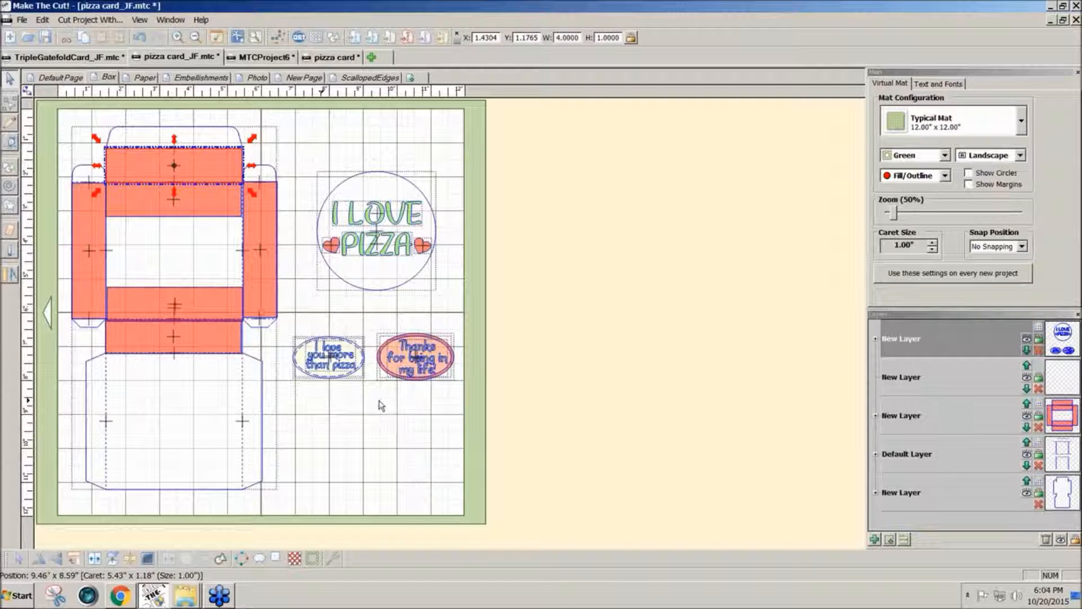
click(450, 295)
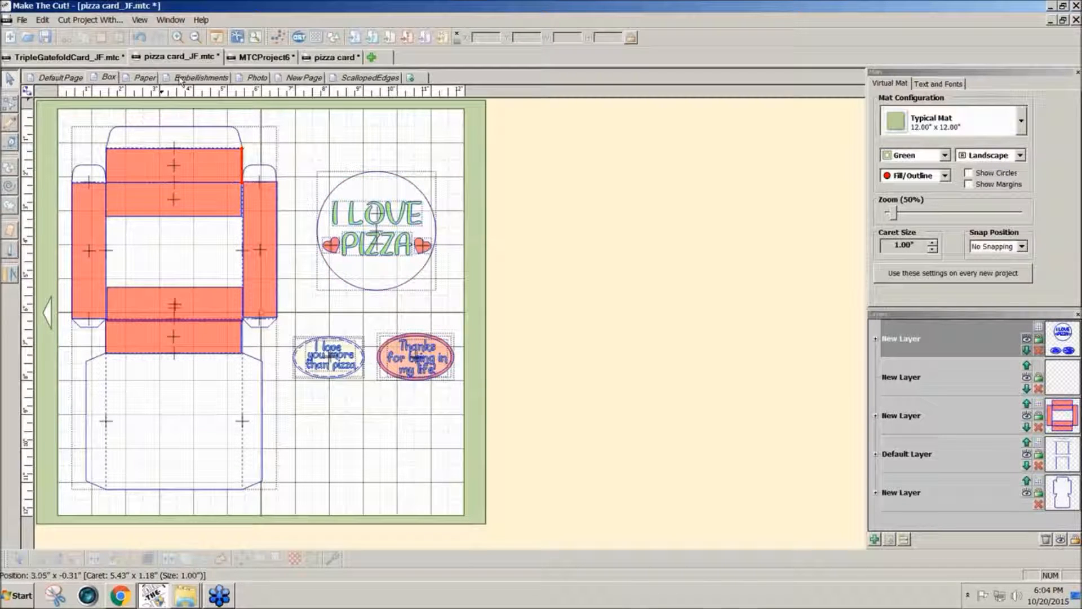
Show the Paper page with the pink checkered pattern and set the mat colour to Contrast.
click(145, 79)
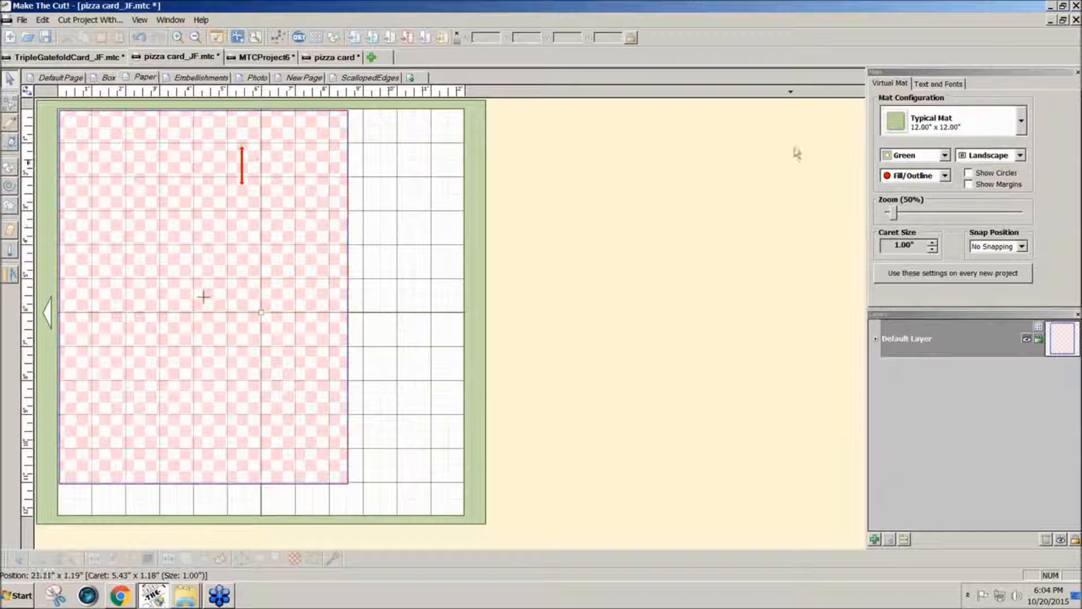
click(946, 156)
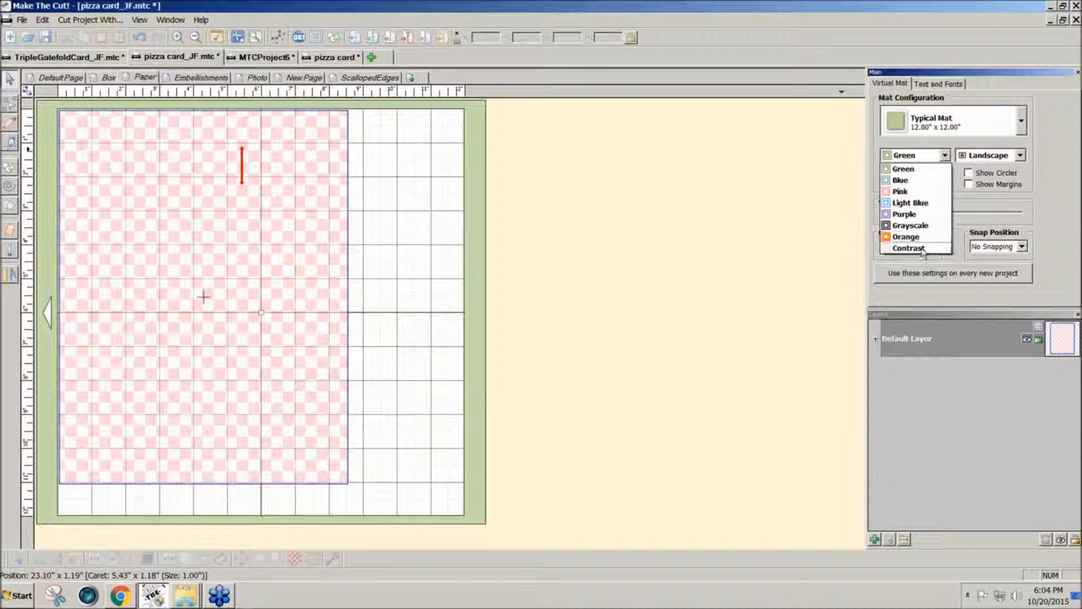
click(922, 250)
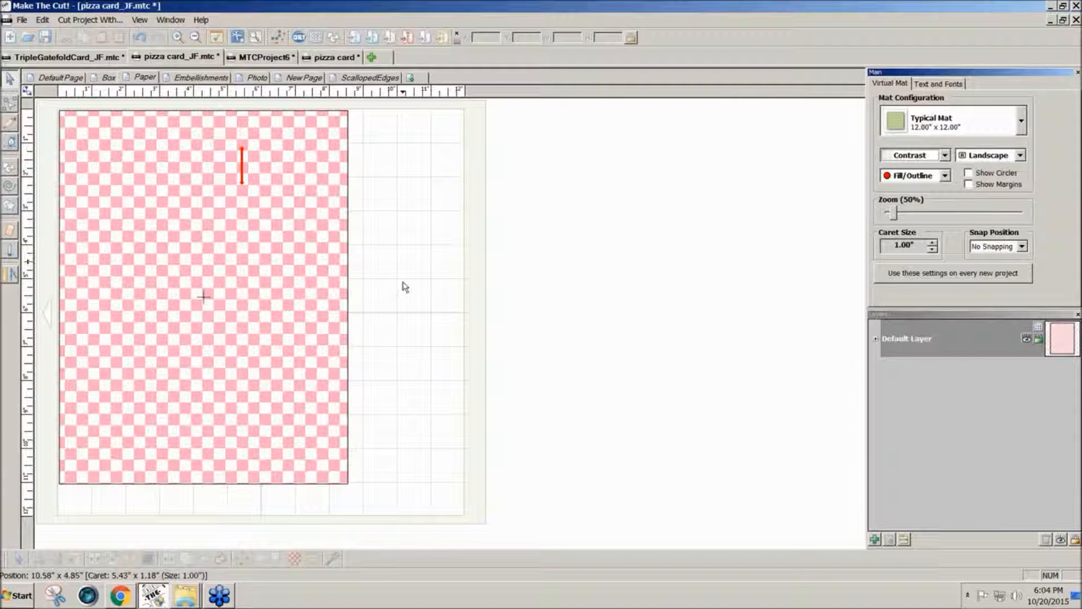
Preview how the checkered paper page prints, and close the preview.
click(22, 20)
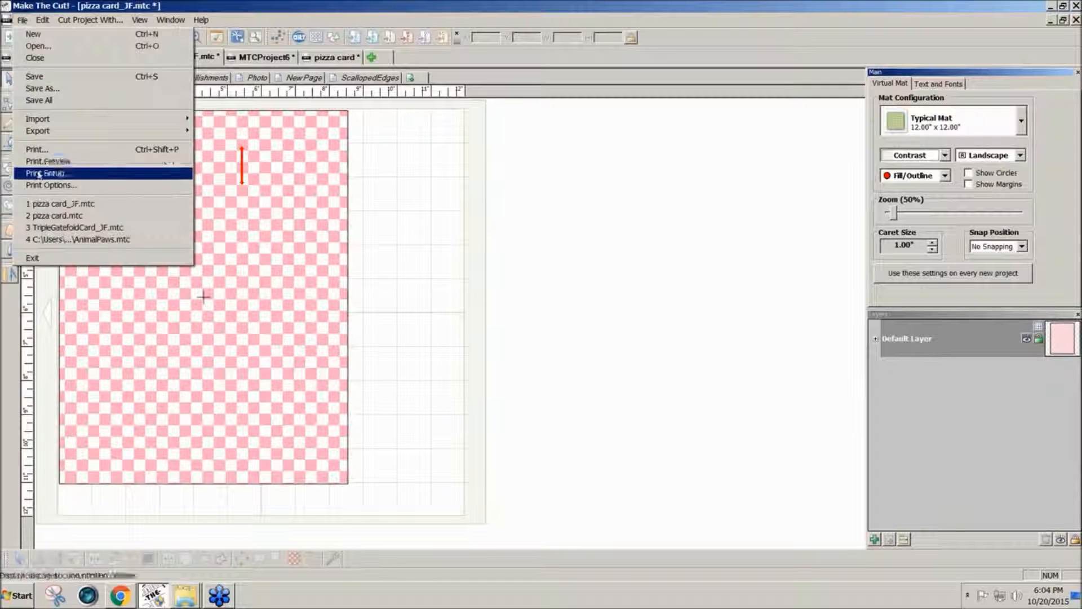
click(56, 161)
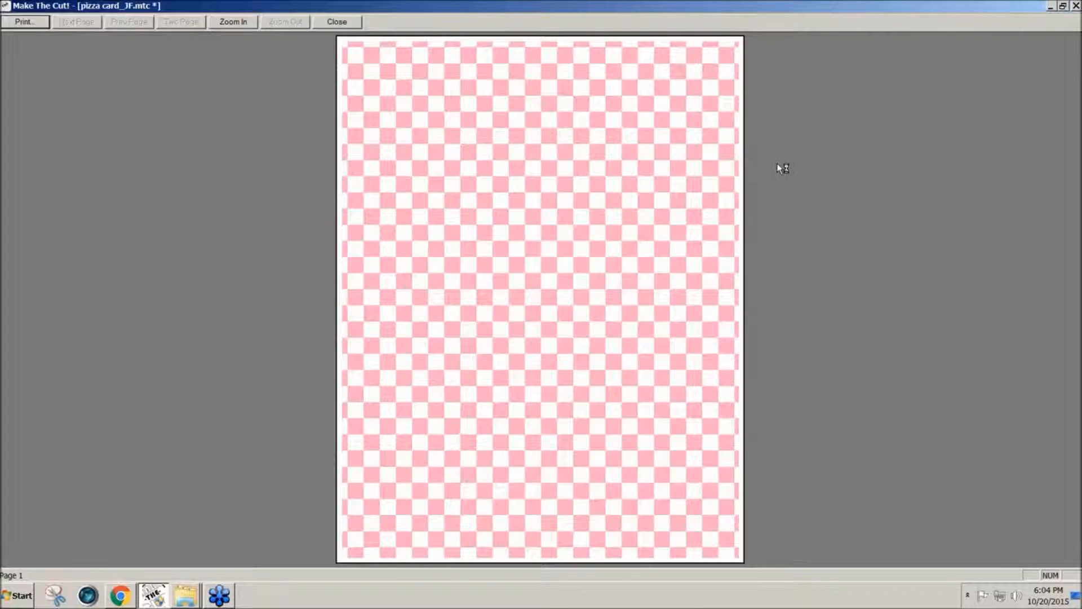
click(337, 22)
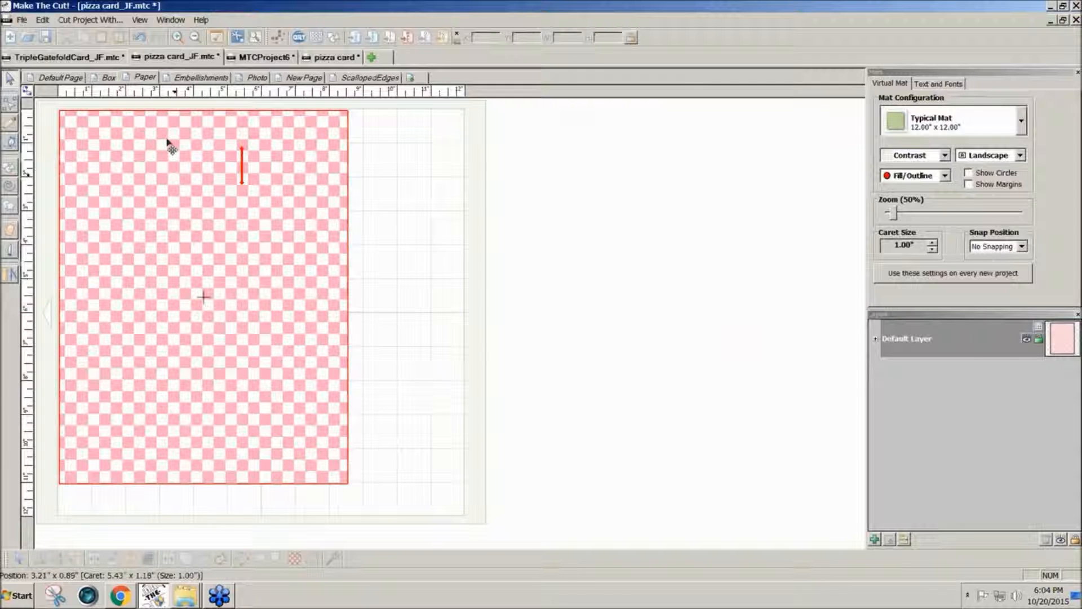
Compare the finished box layout on the Box page with the reference pictures on the Photo page.
click(109, 78)
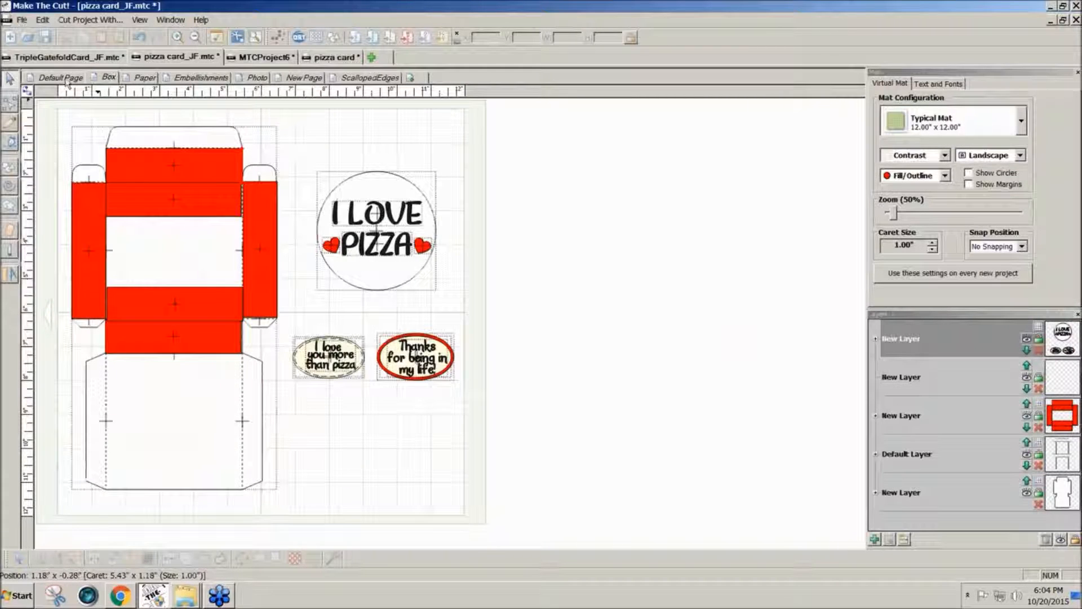
click(257, 78)
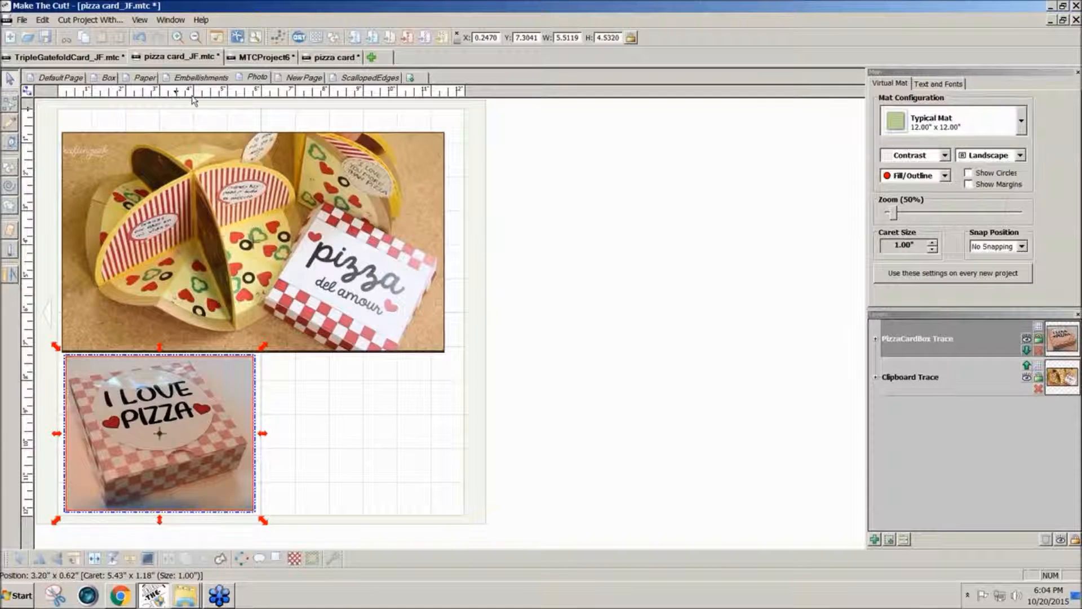
click(111, 80)
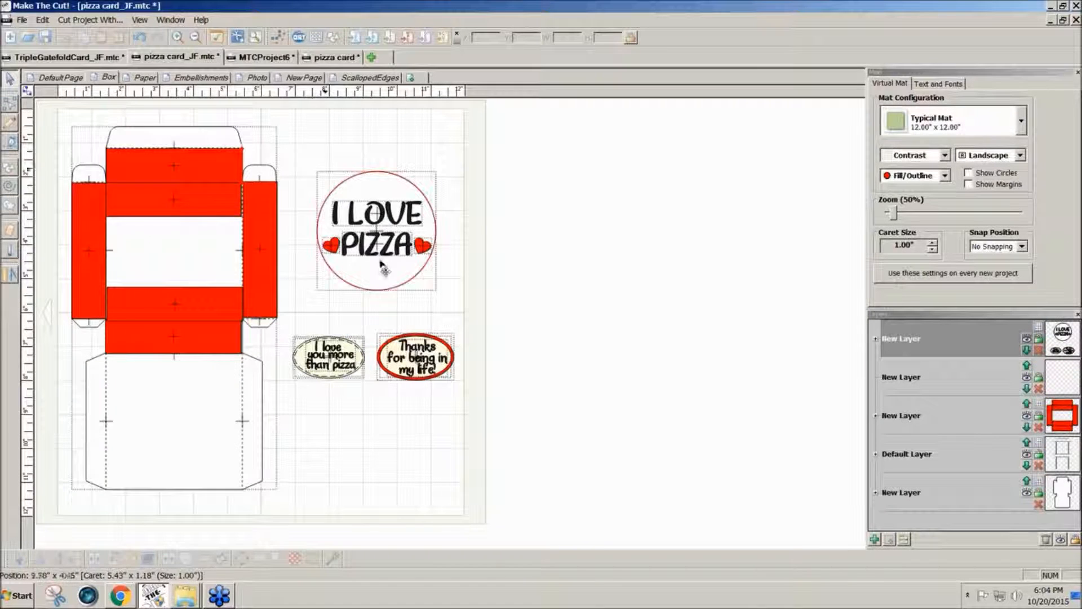